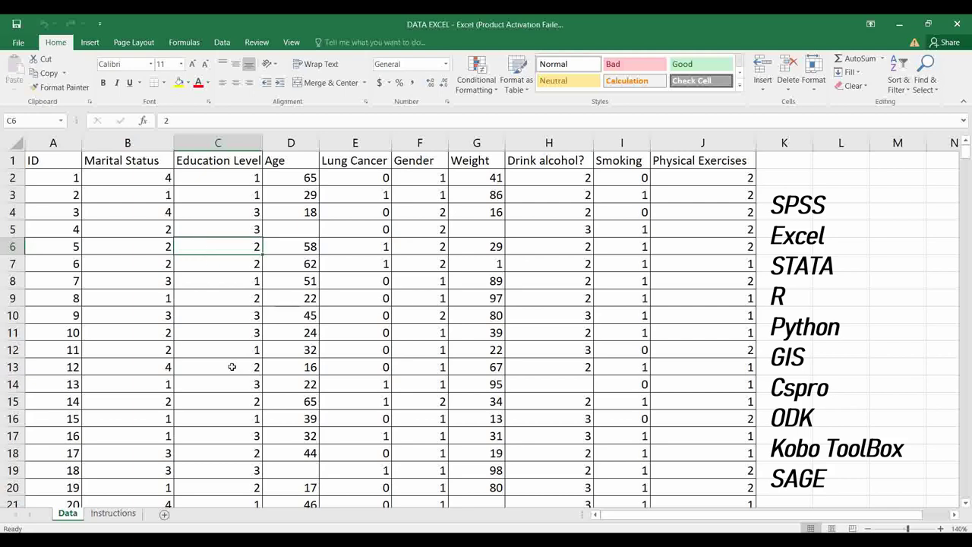
left_click(286, 240)
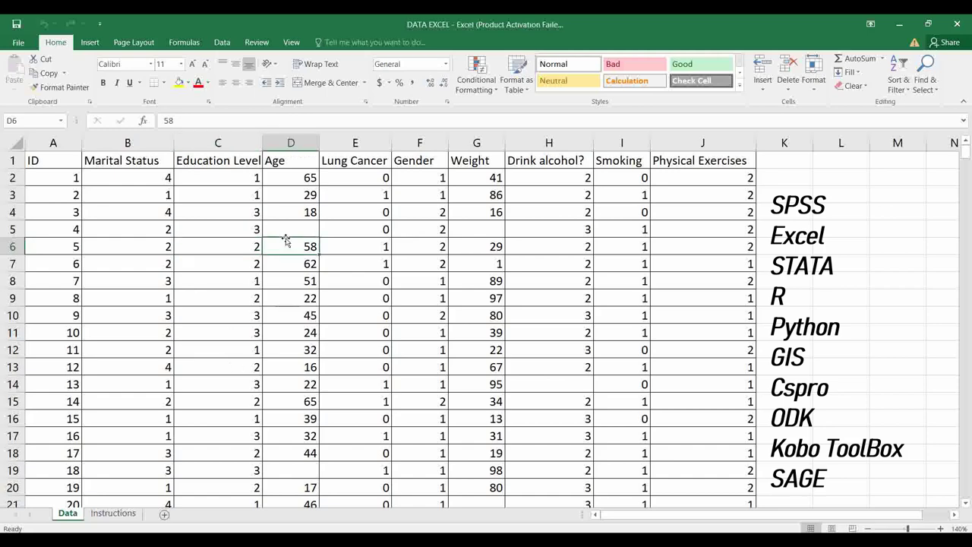
scroll(286, 240, "down", 2)
scroll(286, 240, "up", 2)
left_click(280, 207)
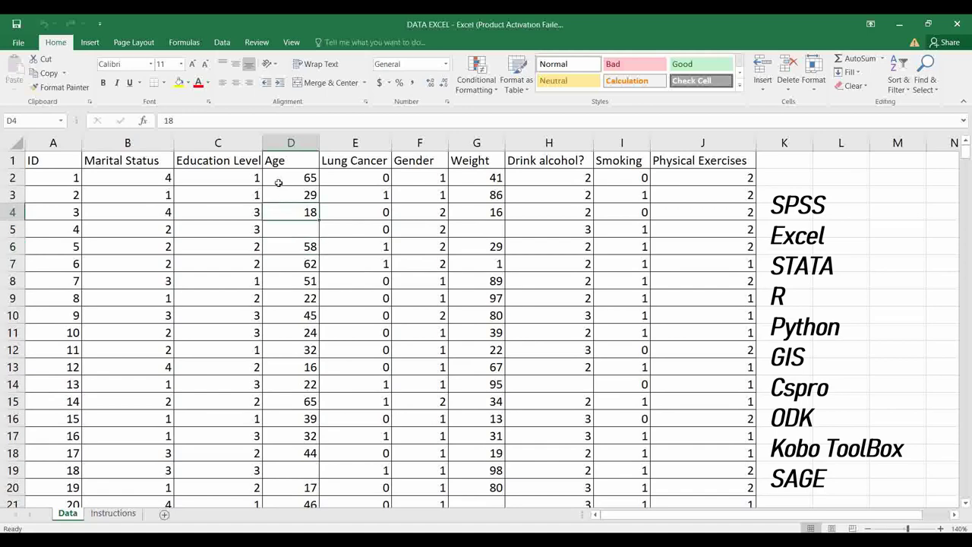
left_click(279, 183)
scroll(256, 234, "down", 6)
scroll(246, 230, "up", 3)
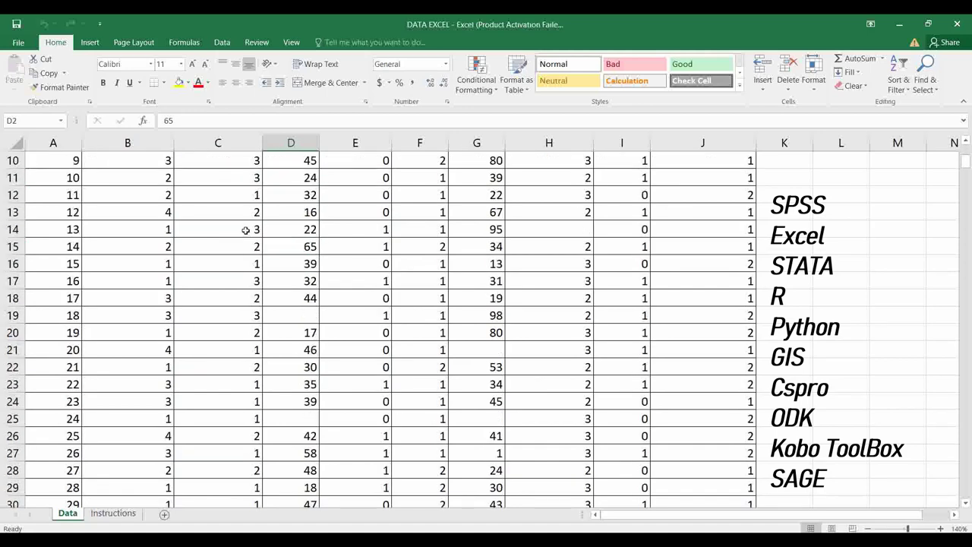
scroll(245, 230, "up", 3)
left_click(204, 188)
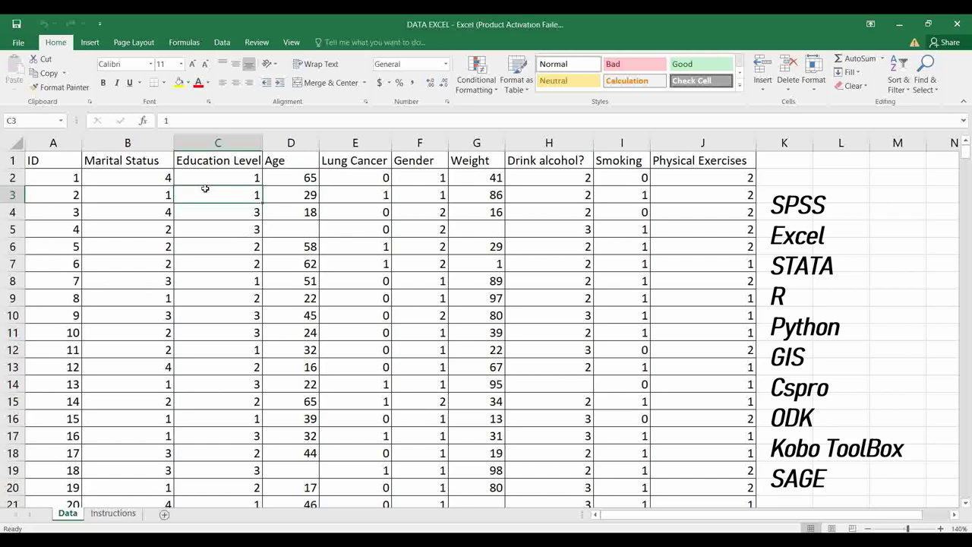
left_click(102, 209)
left_click(264, 236)
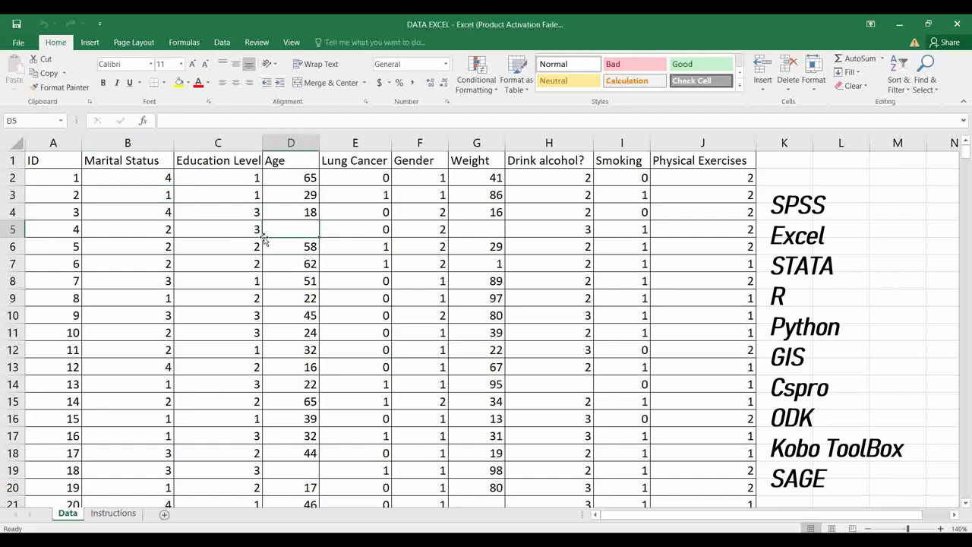
scroll(265, 241, "down", 3)
scroll(266, 243, "up", 3)
left_click(201, 246)
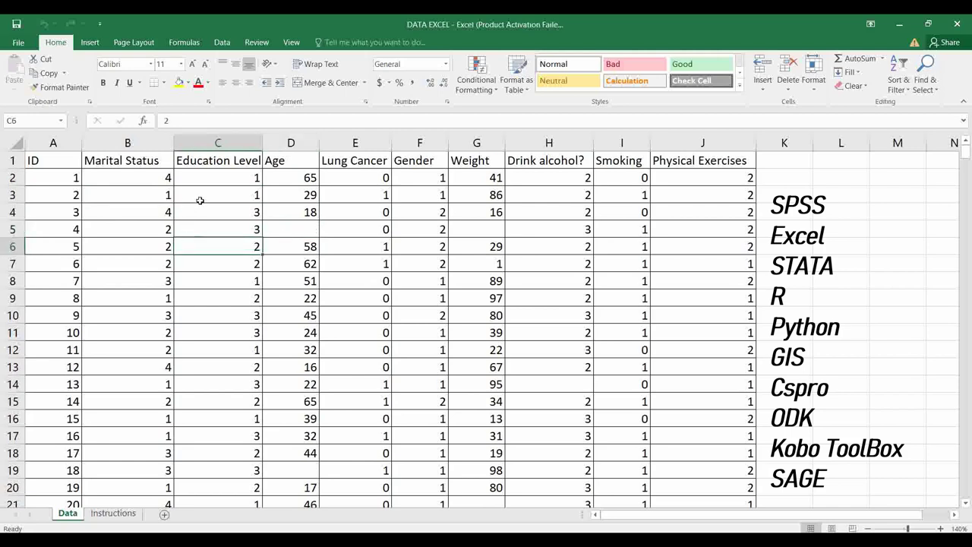
left_click(146, 200)
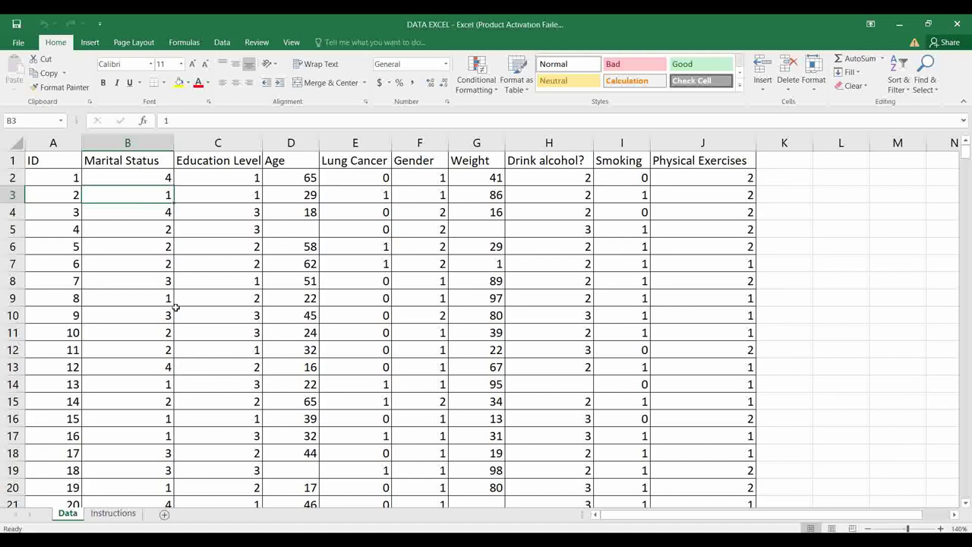
left_click(207, 262)
left_click(283, 229)
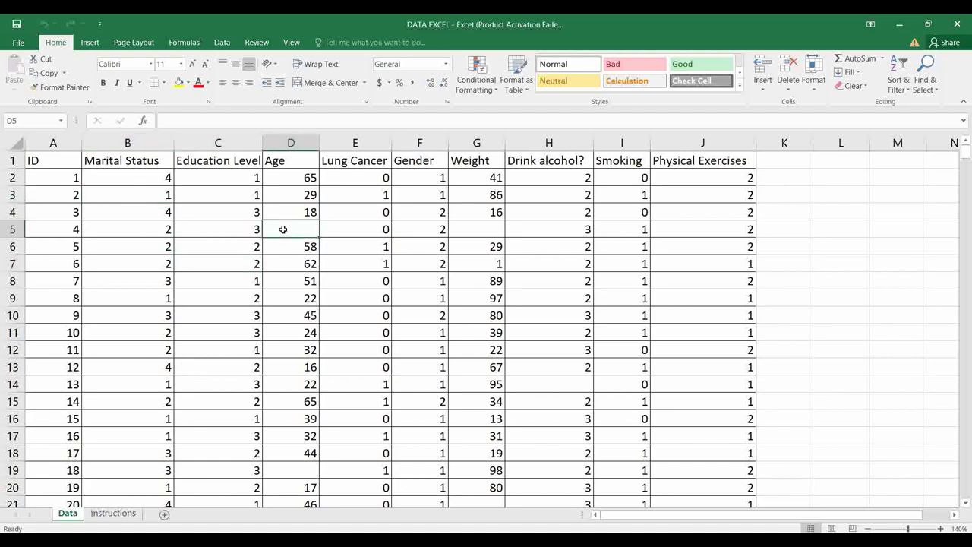
left_click(215, 228)
left_click(323, 208)
left_click(311, 193)
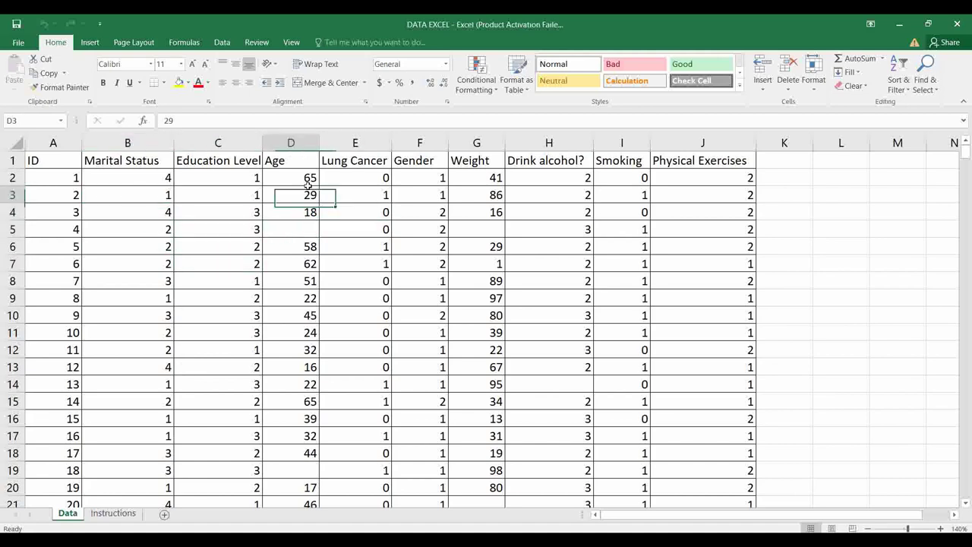
left_click(168, 213)
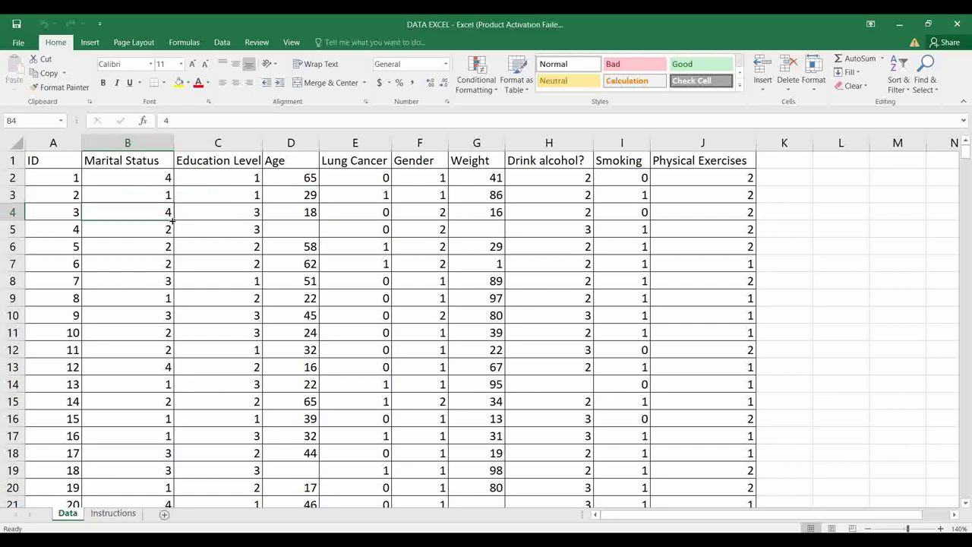
left_click(218, 218)
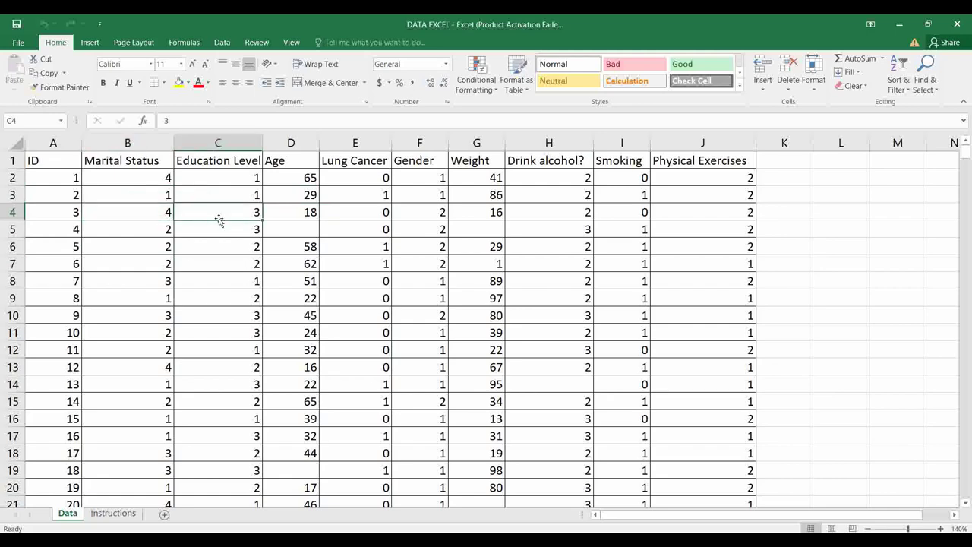
left_click(284, 258)
scroll(307, 273, "down", 4)
scroll(315, 245, "down", 5)
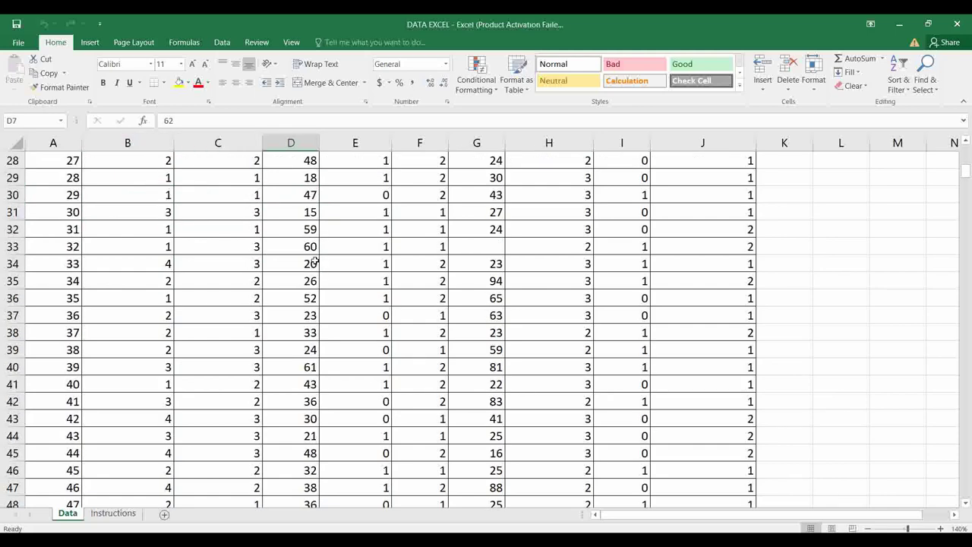
scroll(303, 258, "up", 9)
left_click(139, 222)
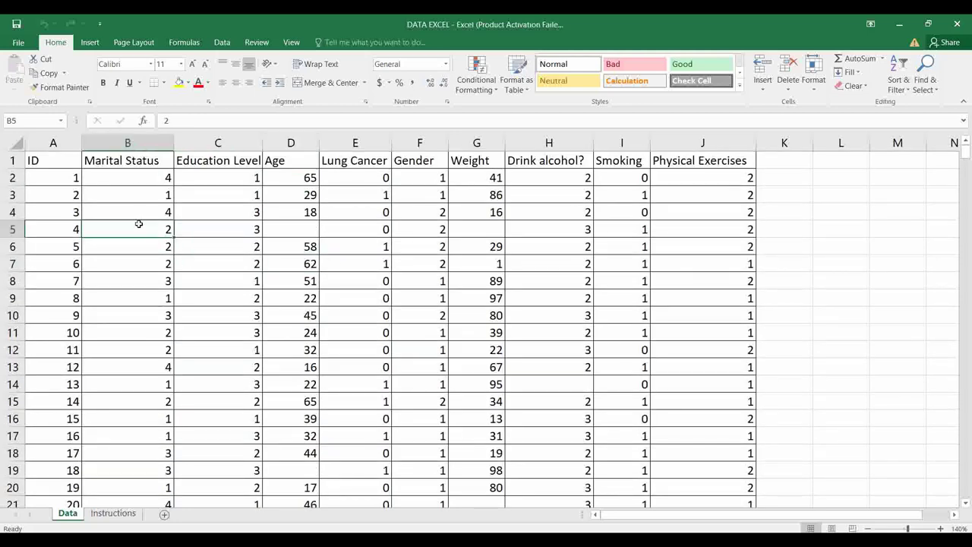
left_click(137, 189)
left_click(205, 211)
left_click(387, 215)
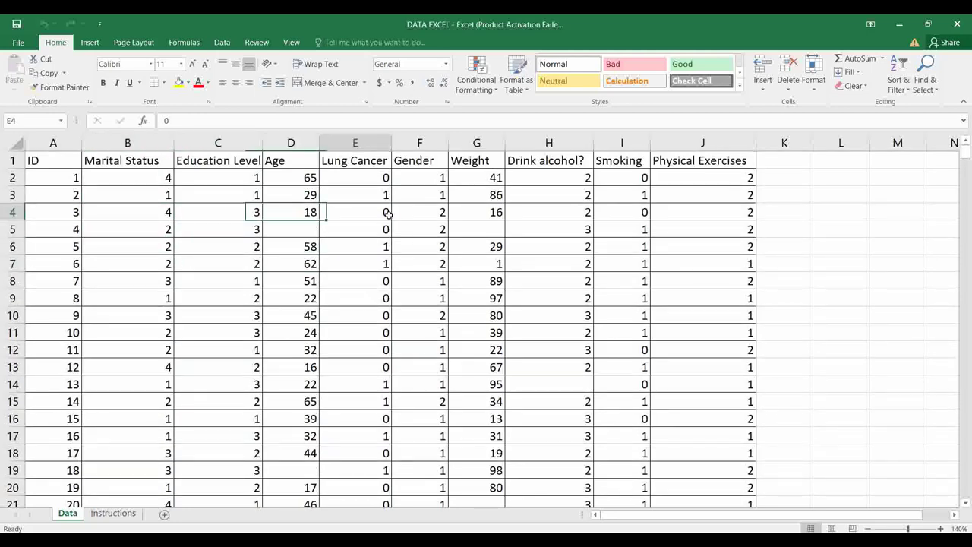
left_click(264, 259)
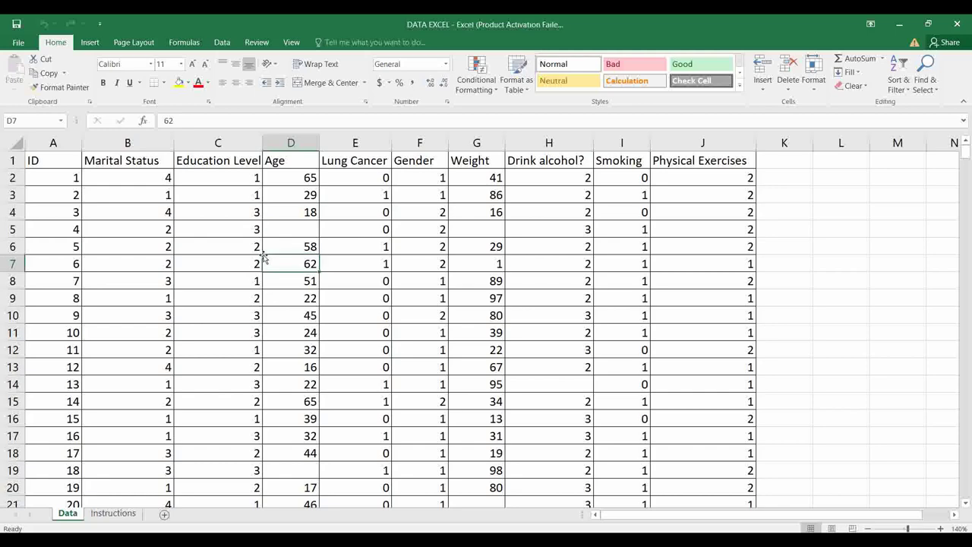
scroll(260, 259, "down", 4)
scroll(260, 259, "up", 4)
left_click(210, 247)
scroll(210, 247, "down", 3)
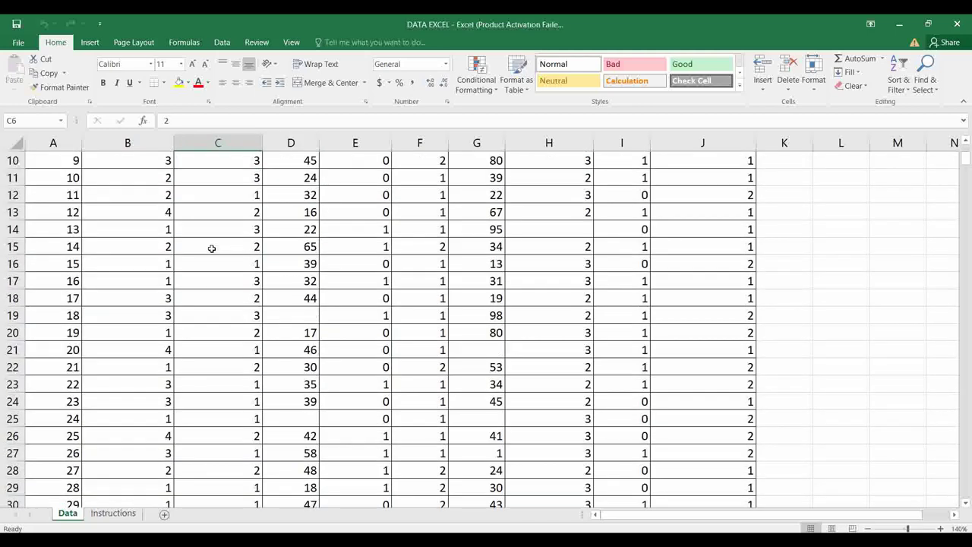
scroll(210, 248, "up", 3)
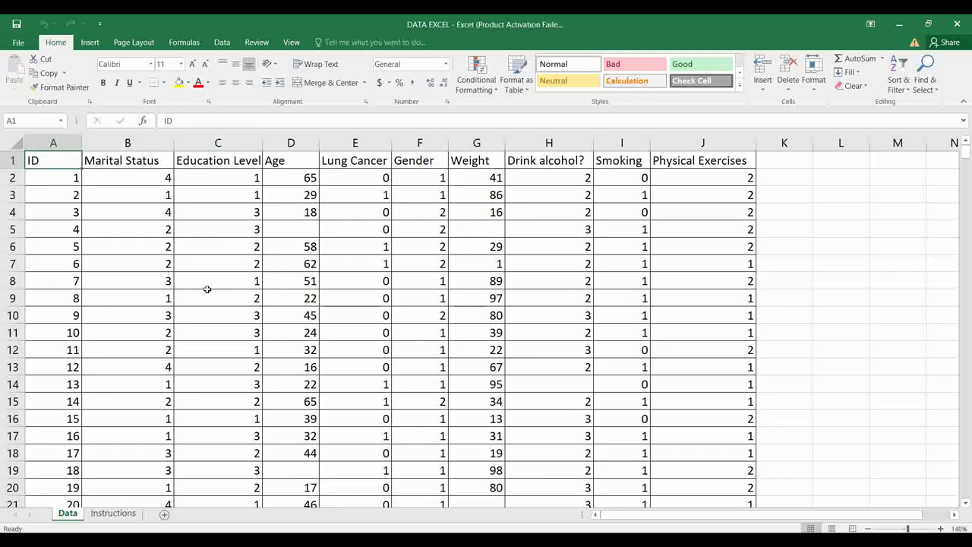
left_click(242, 315)
scroll(242, 318, "down", 5)
scroll(229, 315, "up", 5)
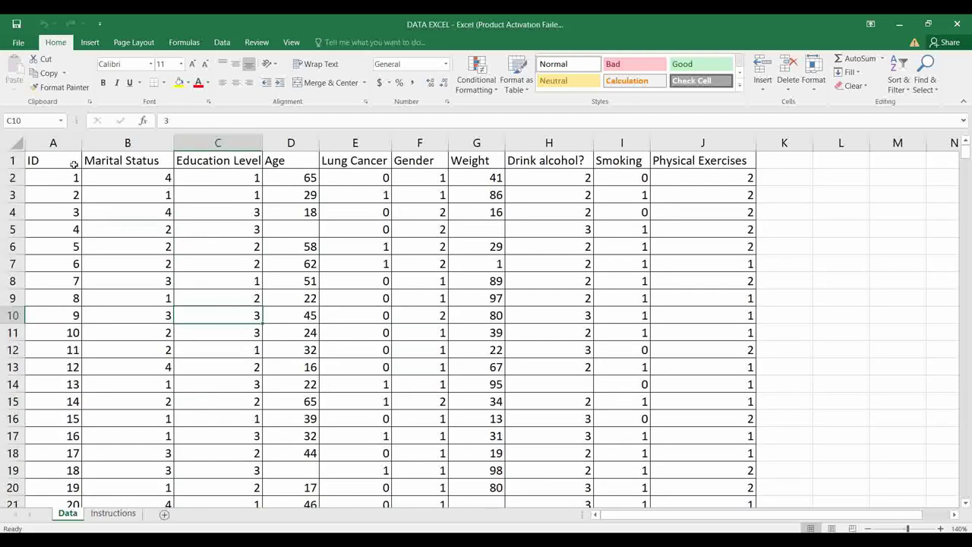
Examine the header row from ID to Physical Exercises and the block of records beneath it on the Data sheet.
left_click(55, 143)
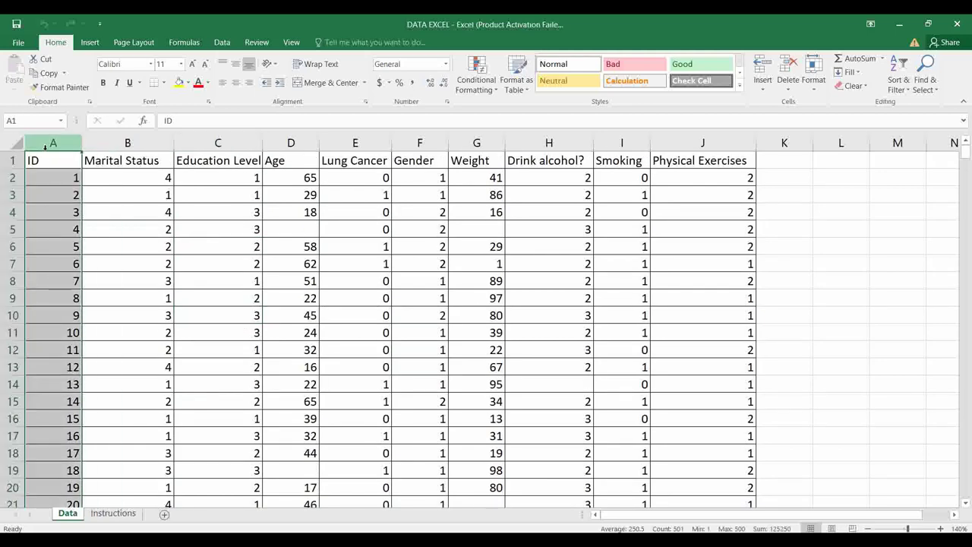
left_click_drag(32, 163, 743, 146)
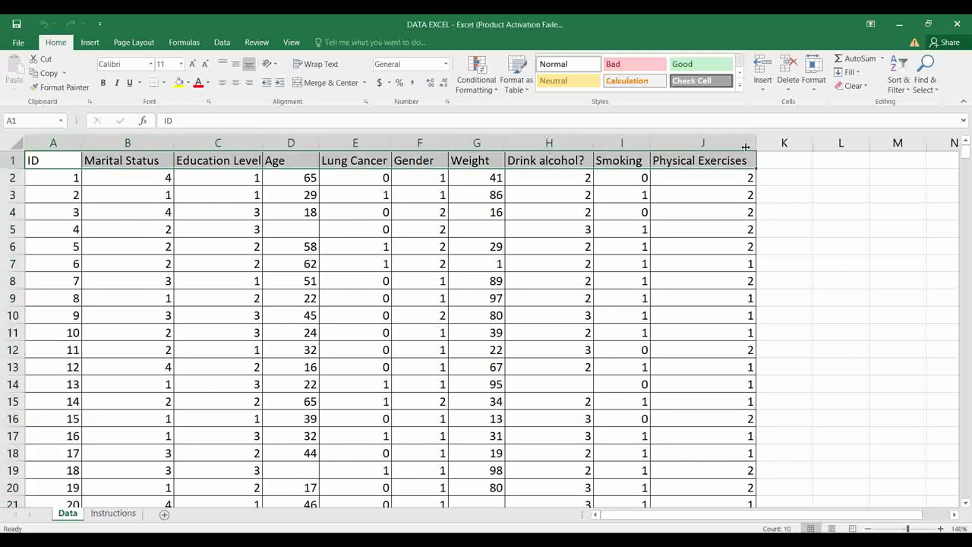
left_click(207, 223)
left_click_drag(49, 162, 678, 133)
left_click_drag(39, 189, 700, 473)
left_click(256, 289)
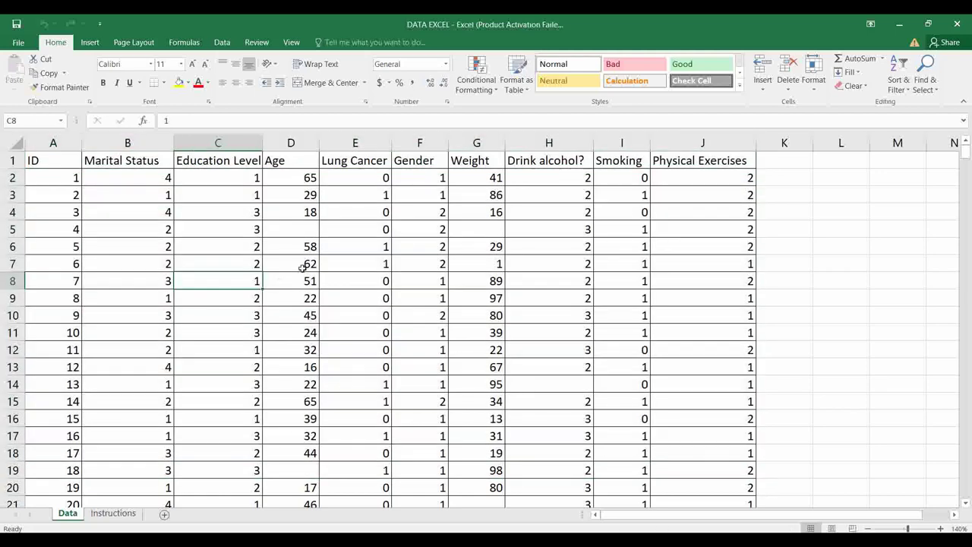
Go through the variable headings in row 1 one at a time, from ID to Physical Exercises.
left_click(54, 166)
left_click(125, 160)
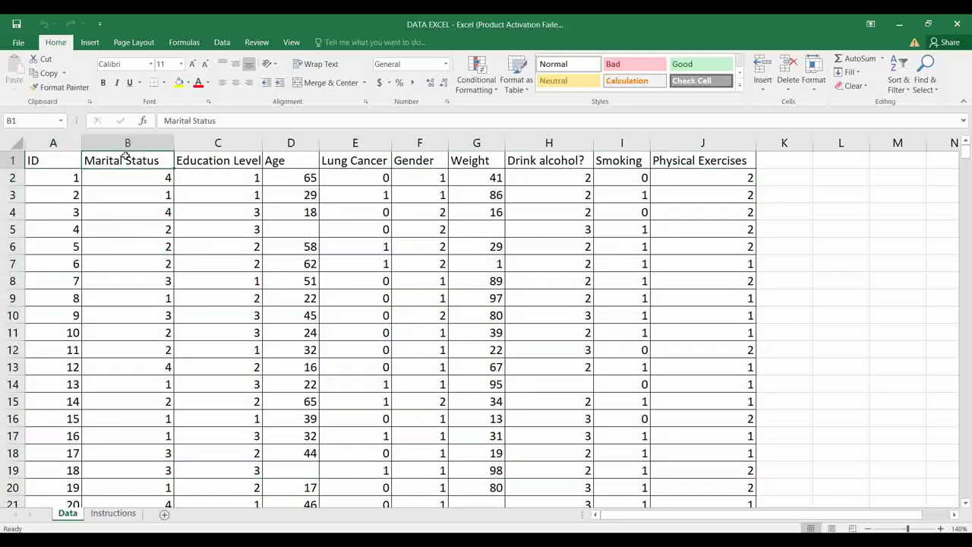
left_click(206, 169)
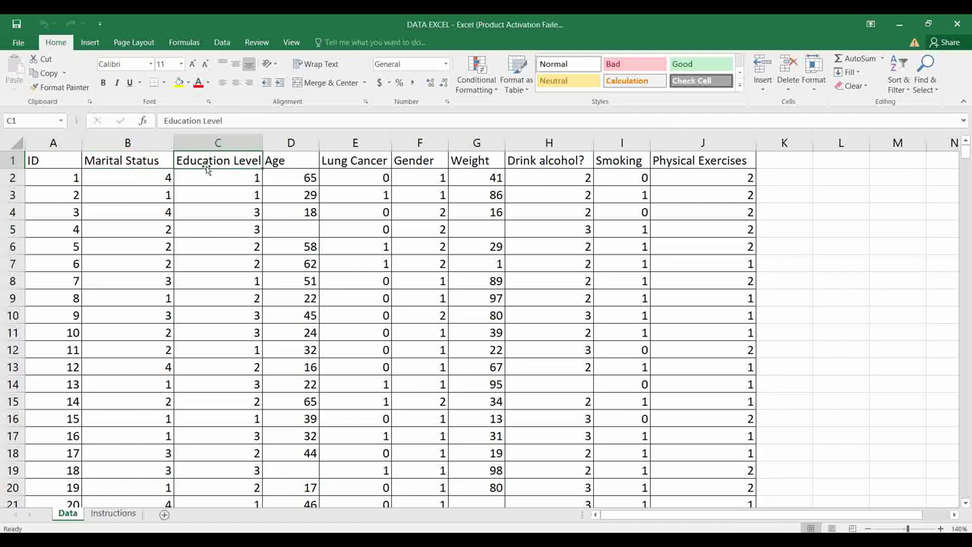
left_click(280, 162)
left_click(346, 161)
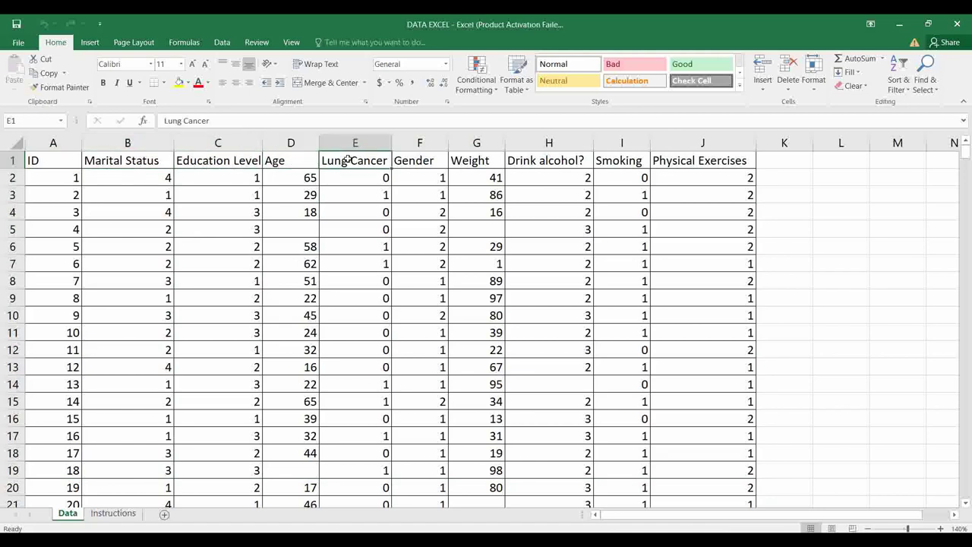
left_click(421, 159)
left_click(486, 161)
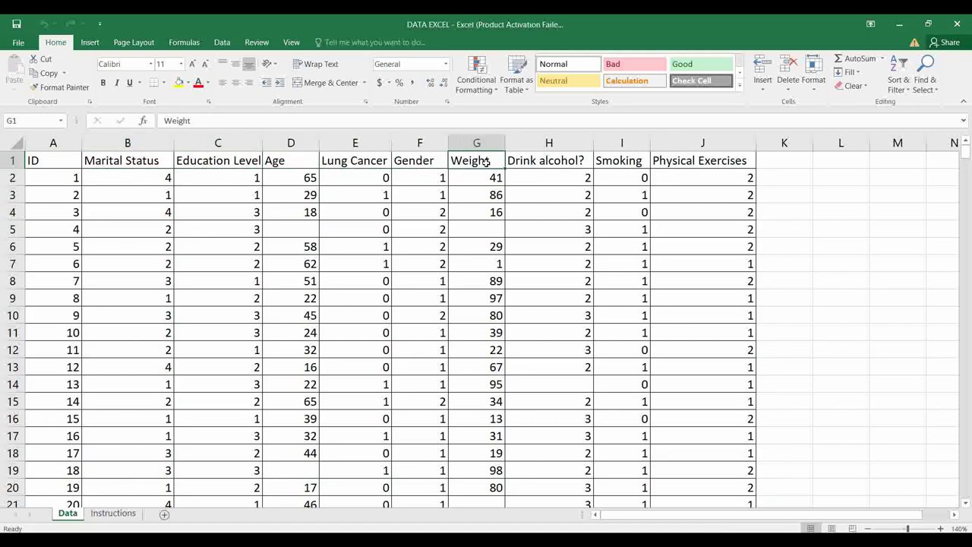
left_click(545, 161)
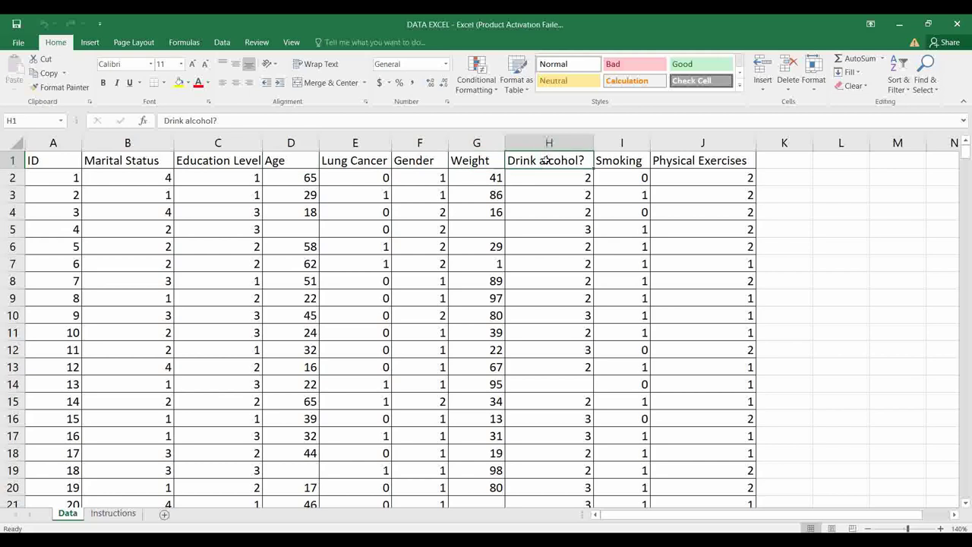
left_click(612, 159)
left_click(687, 167)
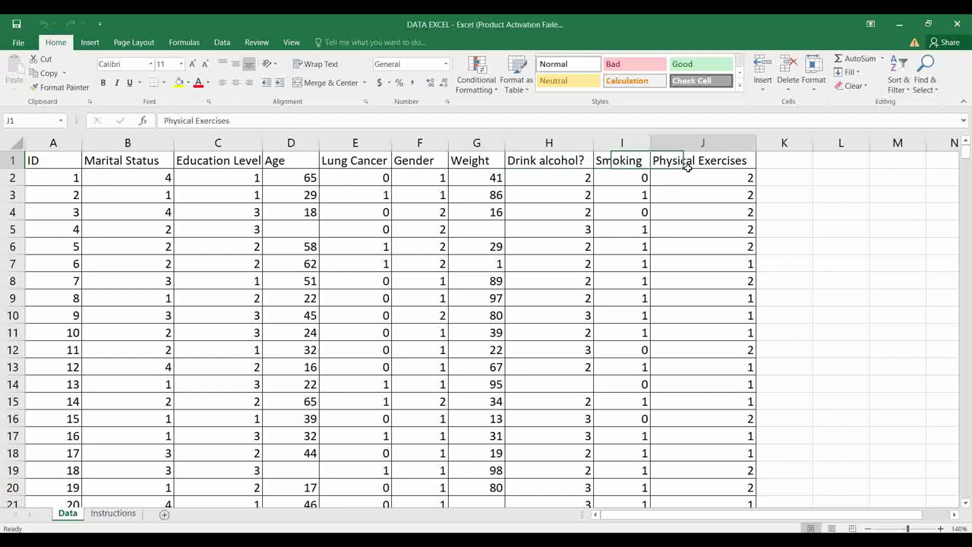
Look through the records further down the Data sheet and check the full set of column headings in row 1.
left_click(291, 230)
scroll(291, 230, "down", 3)
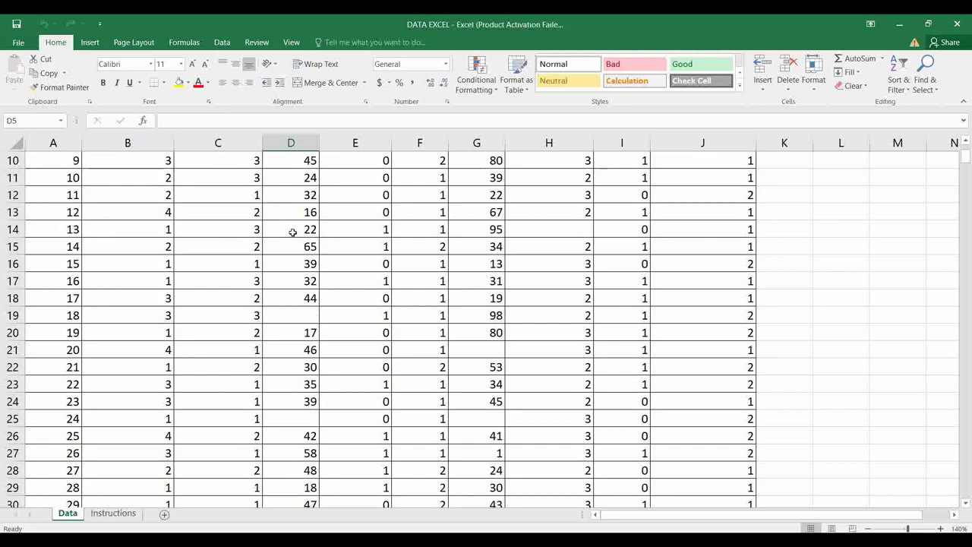
scroll(293, 228, "up", 3)
scroll(259, 228, "down", 5)
scroll(260, 239, "up", 5)
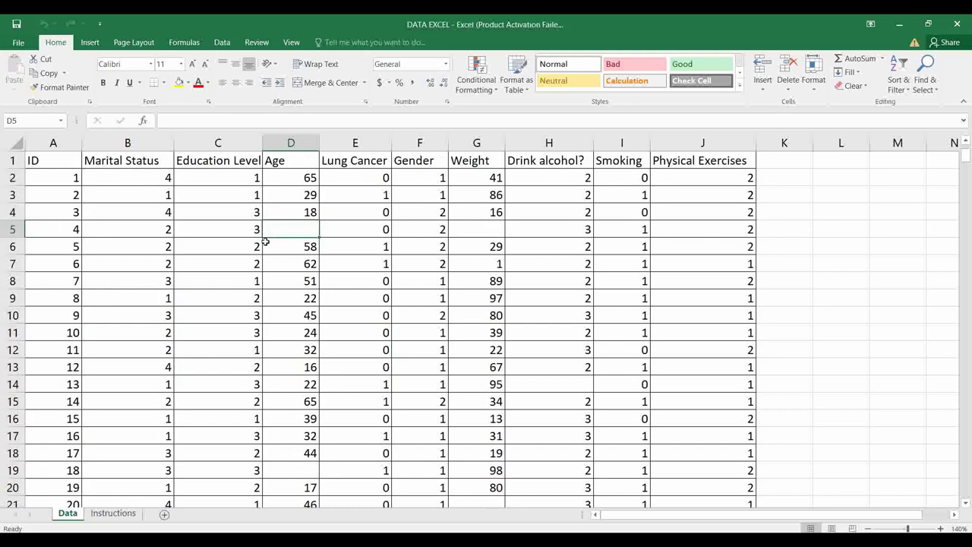
left_click_drag(53, 161, 715, 140)
left_click(309, 235)
scroll(308, 241, "down", 5)
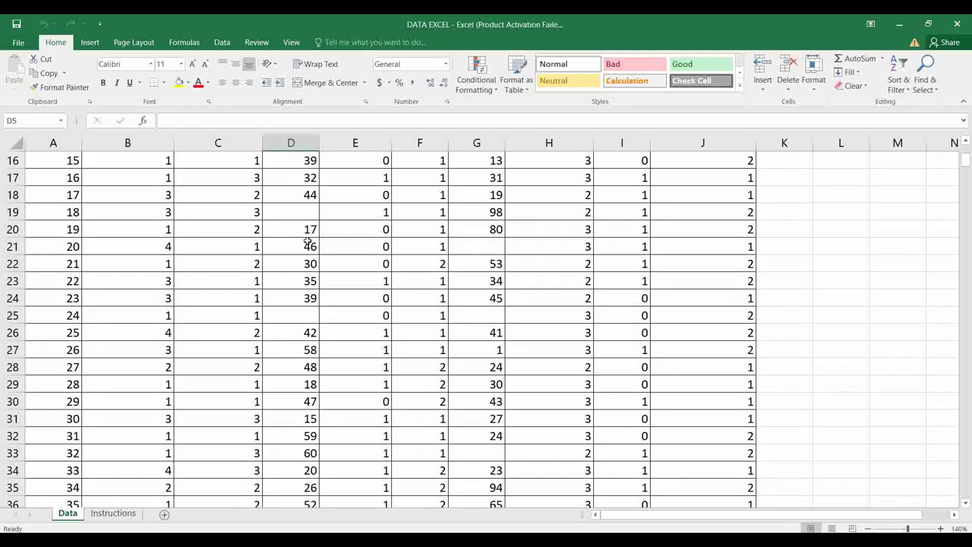
scroll(308, 246, "up", 2)
scroll(305, 258, "down", 9)
scroll(304, 270, "down", 1)
scroll(295, 273, "up", 13)
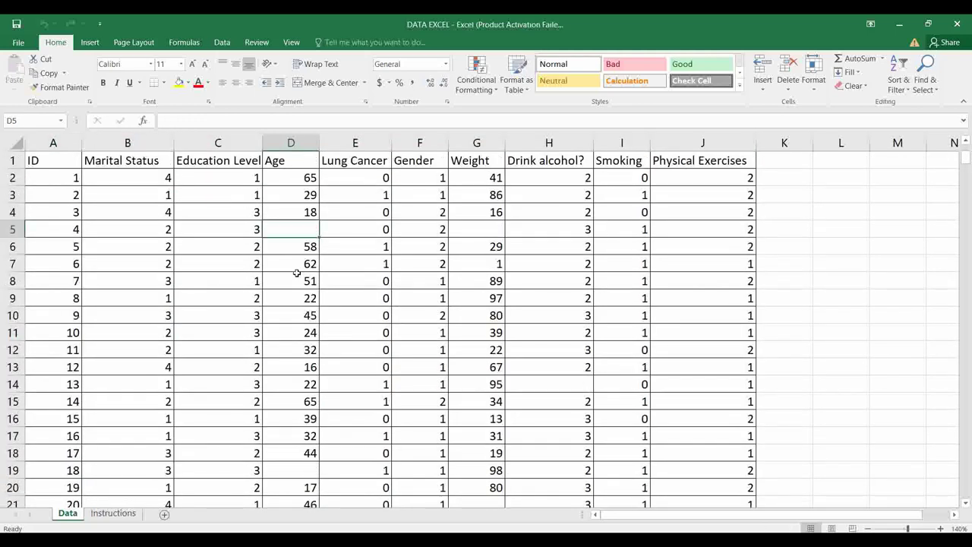
left_click(204, 237)
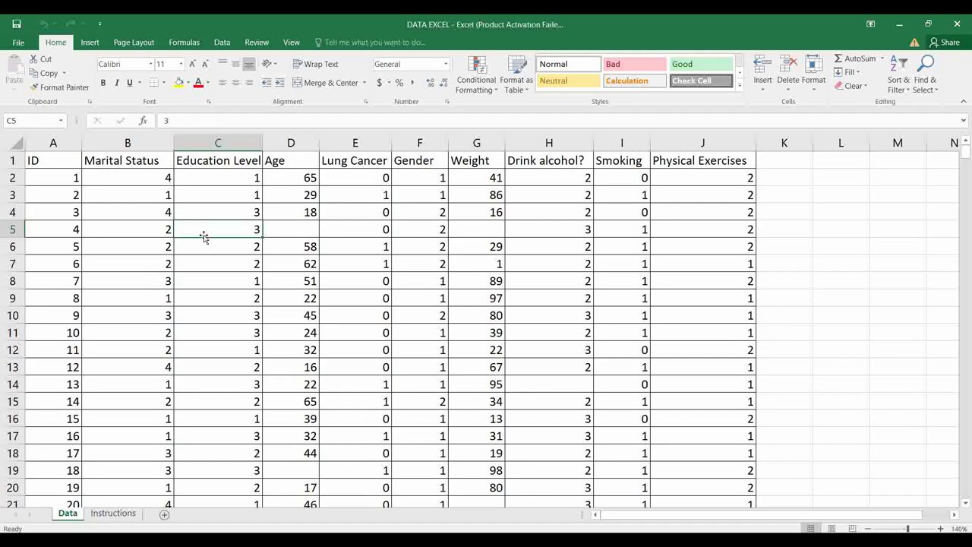
left_click(145, 210)
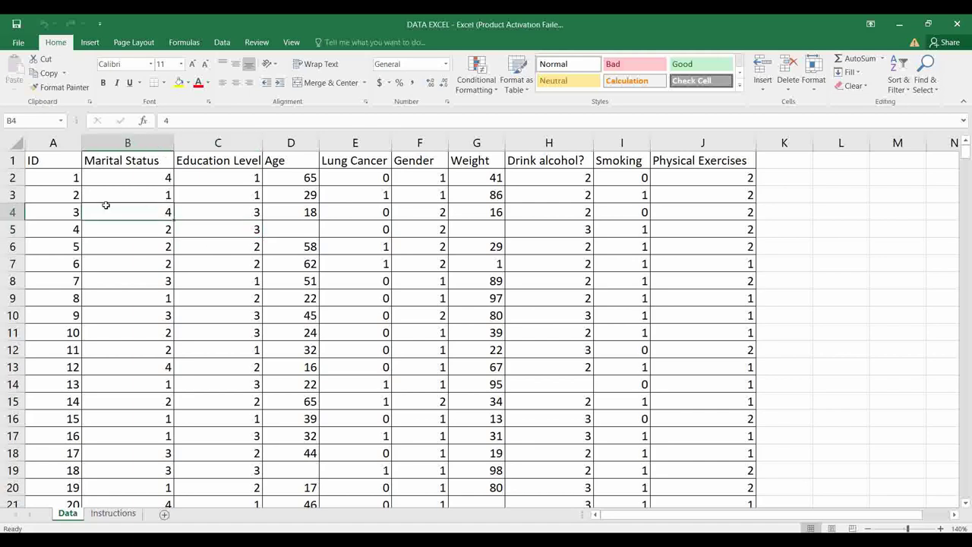
left_click(19, 41)
left_click(21, 40)
left_click(313, 234)
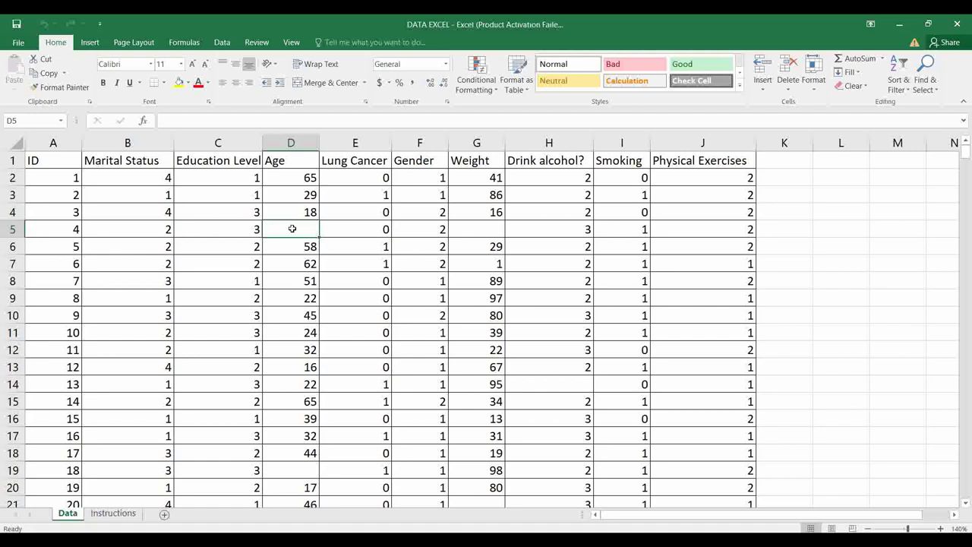
left_click(236, 233)
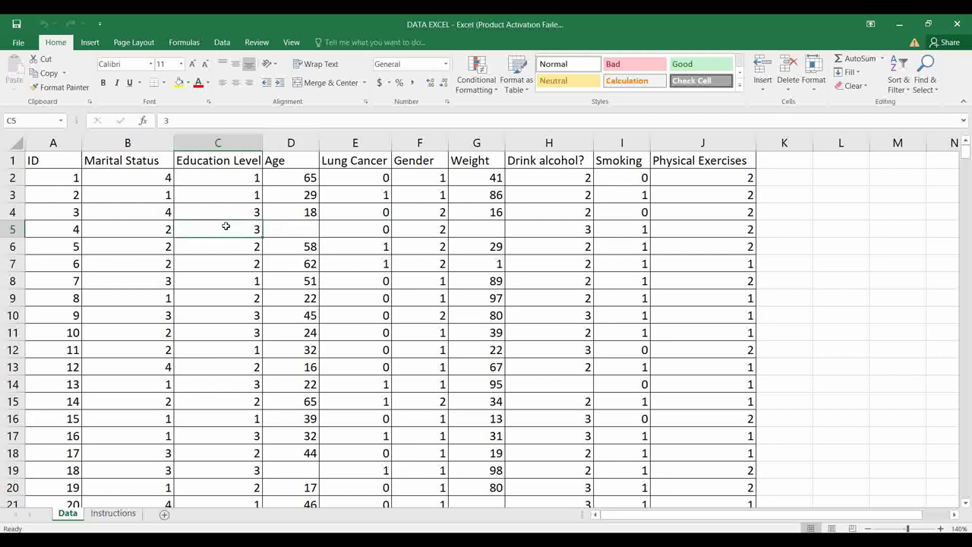
left_click(195, 194)
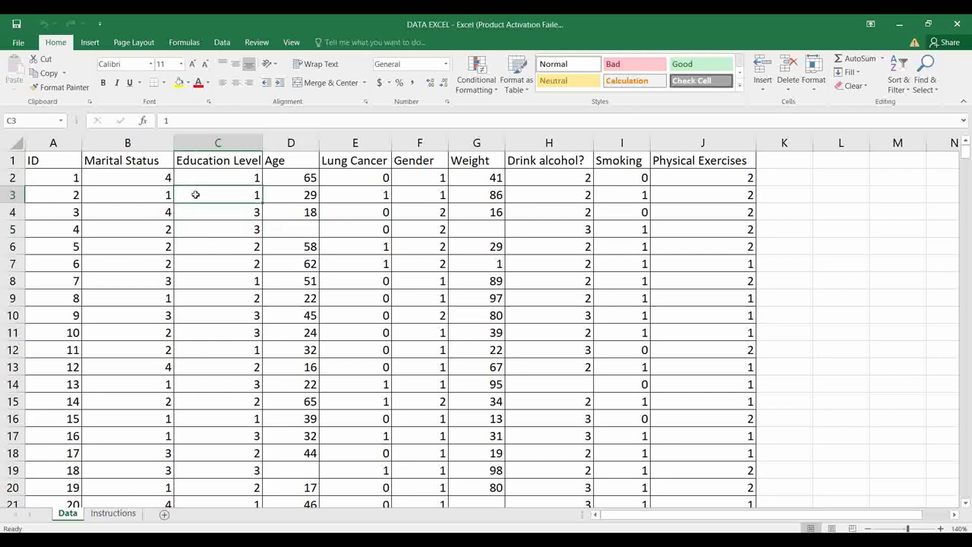
left_click(102, 227)
scroll(182, 282, "down", 7)
scroll(137, 195, "up", 6)
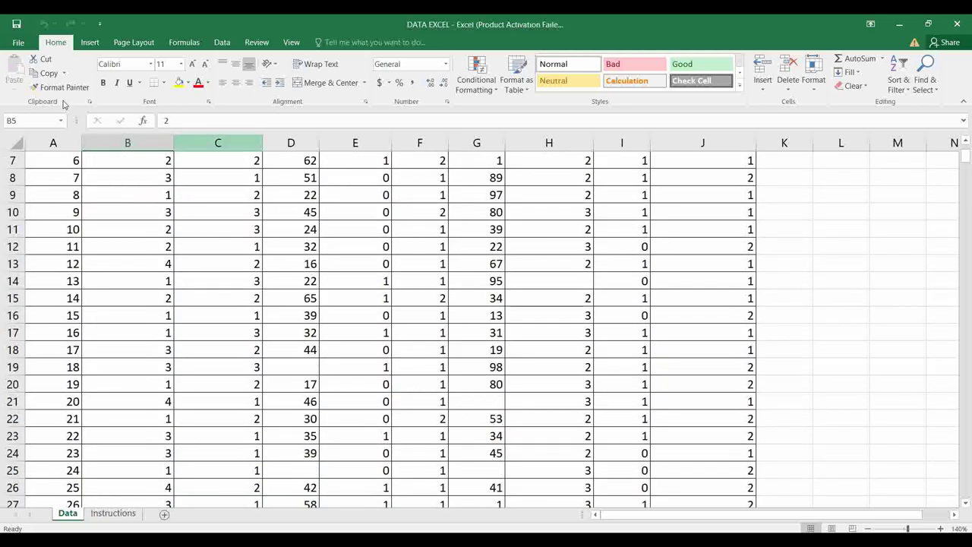
Check the folder where the DATA EXCEL workbook is stored on the Save As page and return to the Data sheet.
left_click(19, 43)
left_click(35, 156)
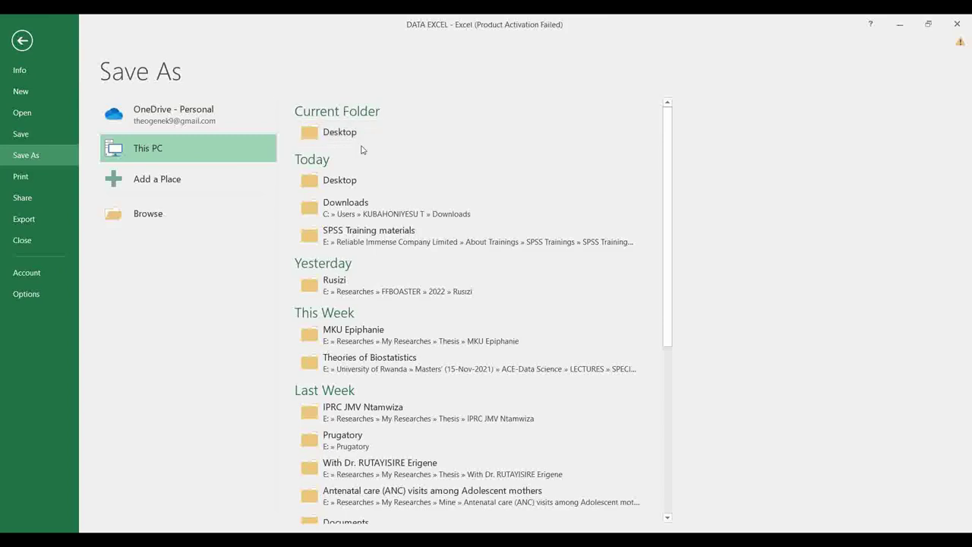
left_click(11, 42)
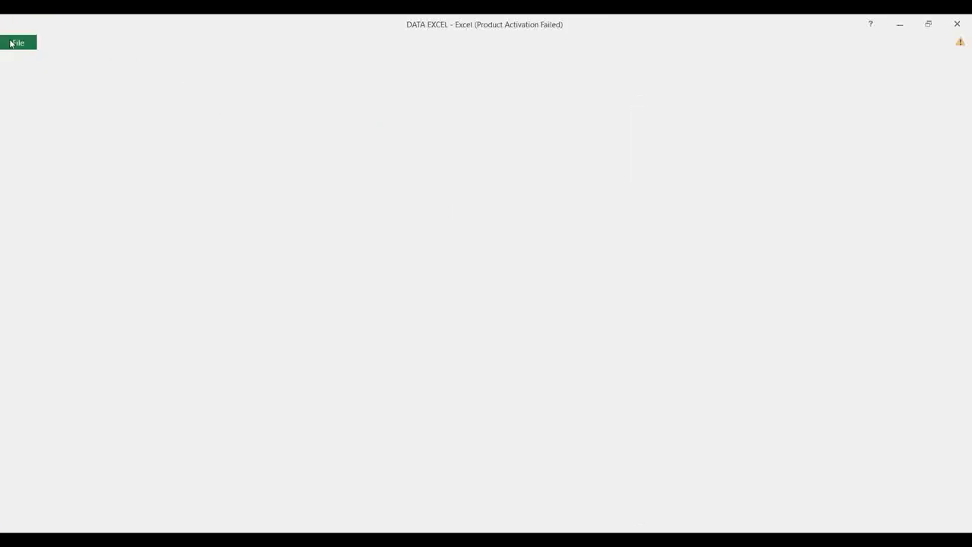
left_click(264, 226)
scroll(266, 232, "up", 2)
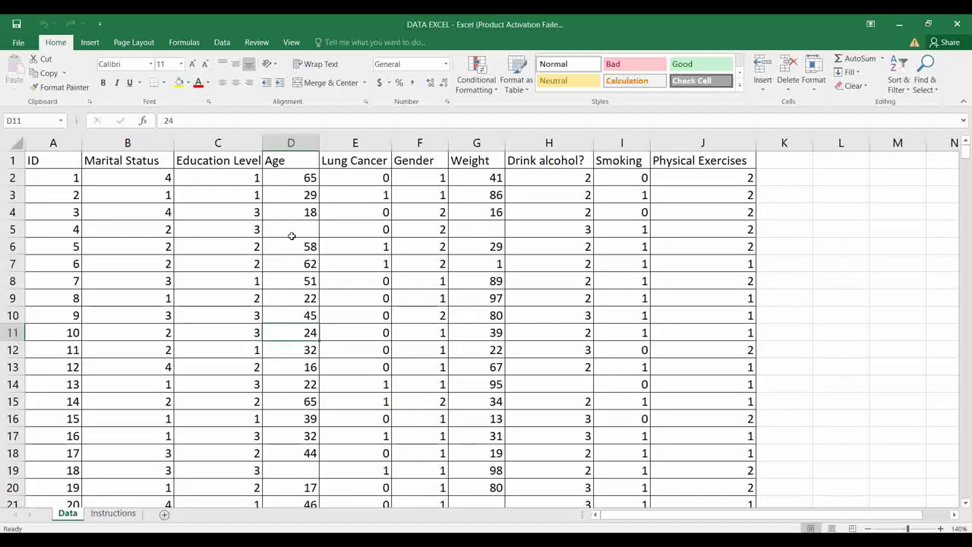
Skim the records on the Data sheet once more, from the Marital Status column across to Gender.
left_click(400, 225)
left_click(274, 215)
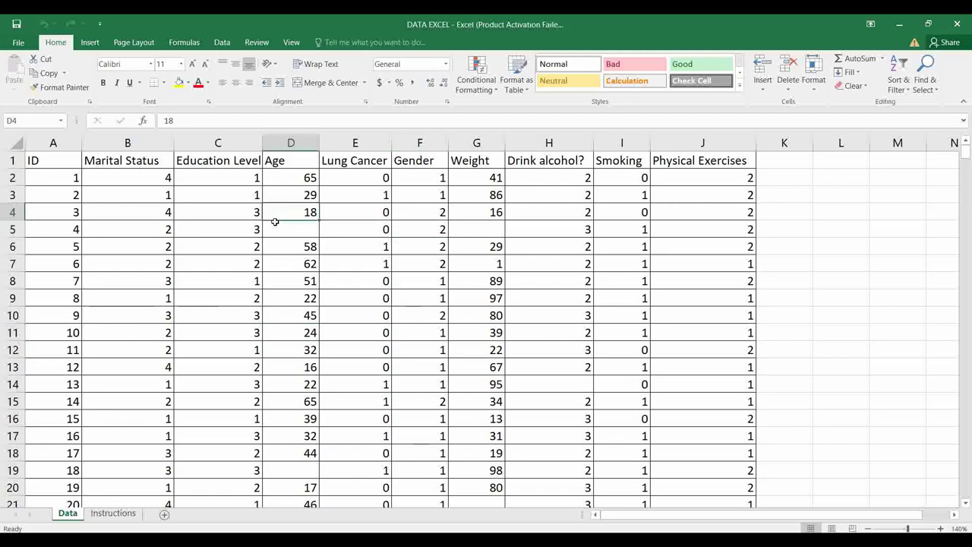
scroll(450, 161, "down", 6)
scroll(353, 230, "up", 6)
left_click(190, 197)
left_click(105, 195)
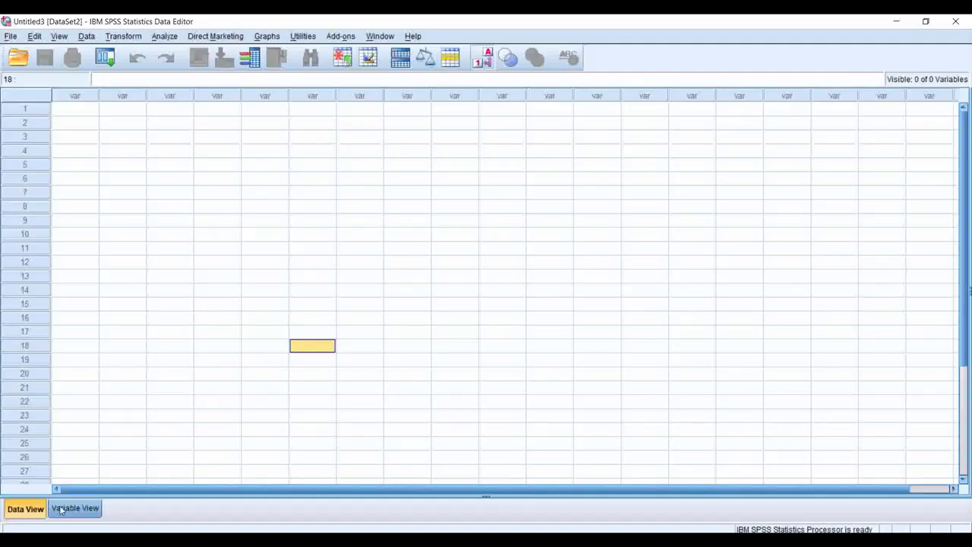
In SPSS Statistics, compare the Data View and Variable View of the empty dataset.
left_click(59, 508)
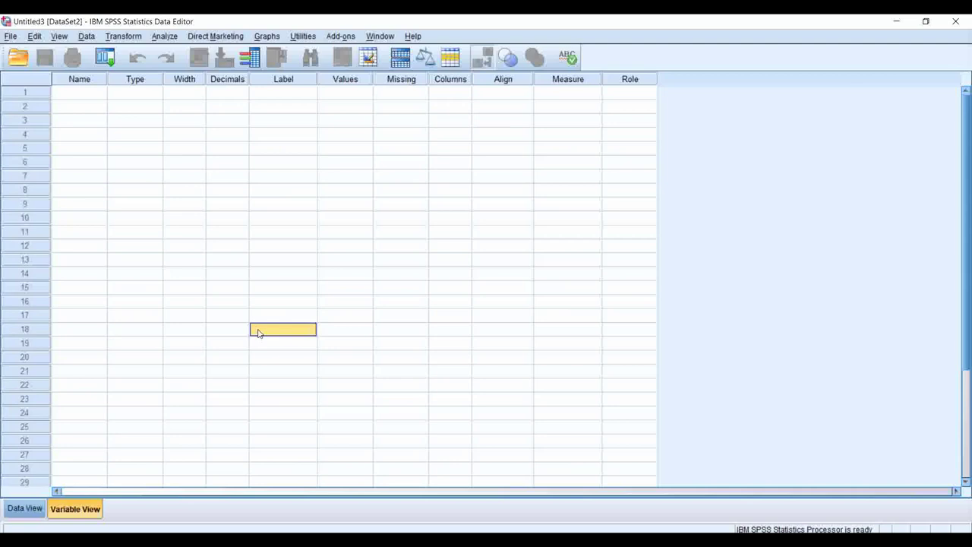
left_click(25, 508)
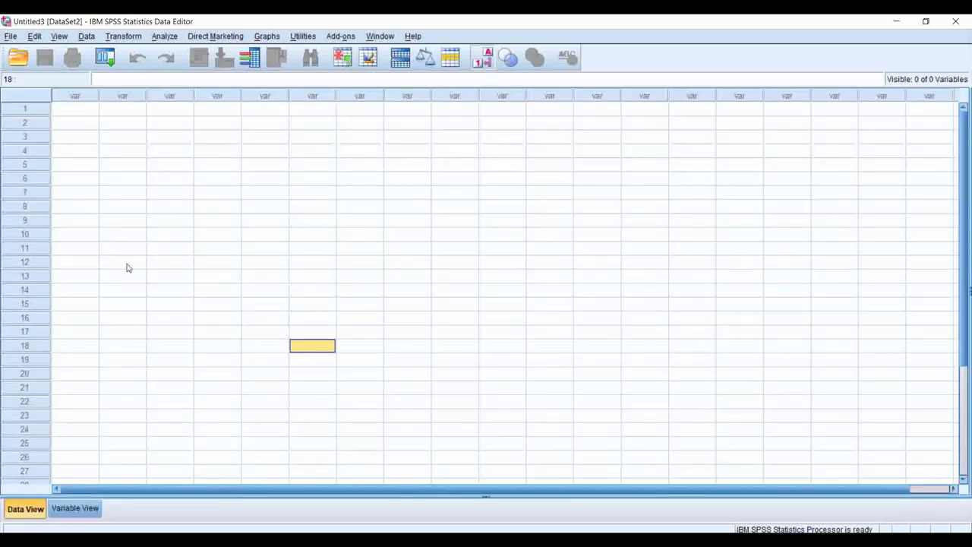
left_click(129, 261)
left_click(273, 221)
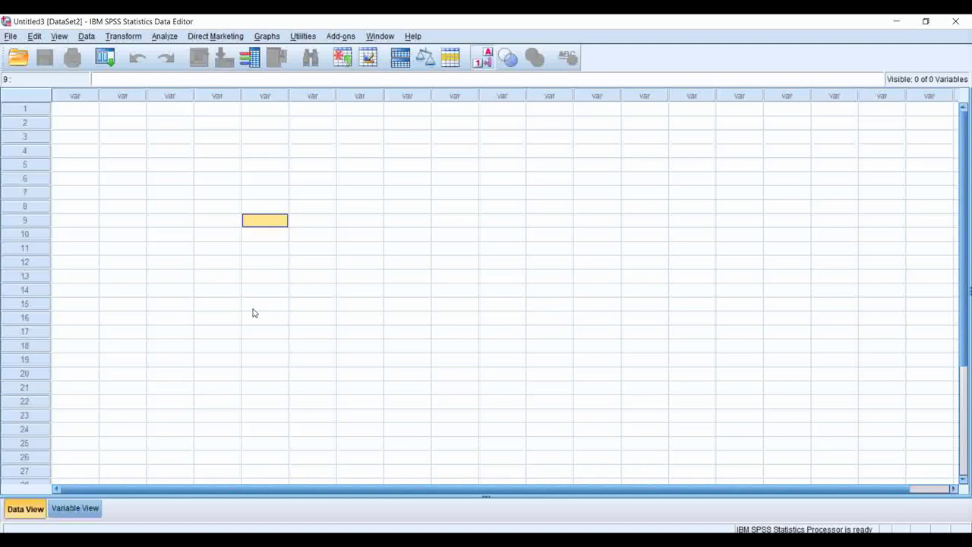
left_click(129, 218)
left_click(67, 512)
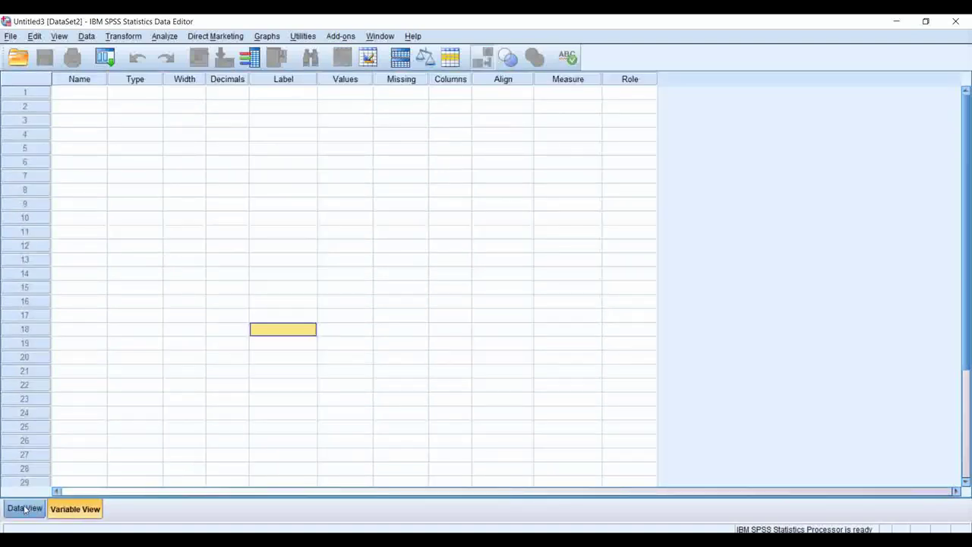
left_click(25, 509)
left_click(82, 511)
Widen the Label column in the empty dataset's Variable View to roughly twice its width.
left_click(199, 191)
left_click(216, 109)
left_click(311, 121)
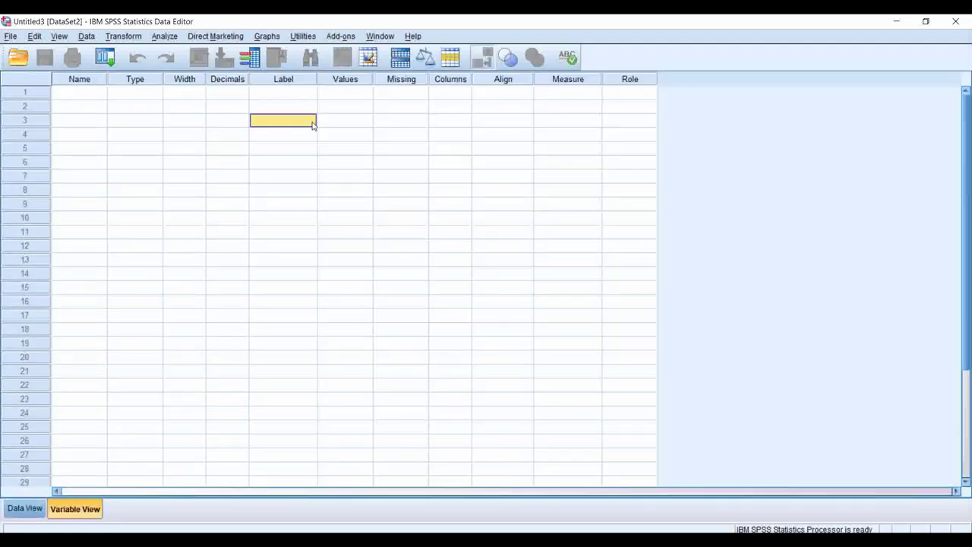
left_click(273, 231)
left_click_drag(316, 79, 368, 79)
left_click(288, 148)
left_click(79, 317)
left_click(258, 300)
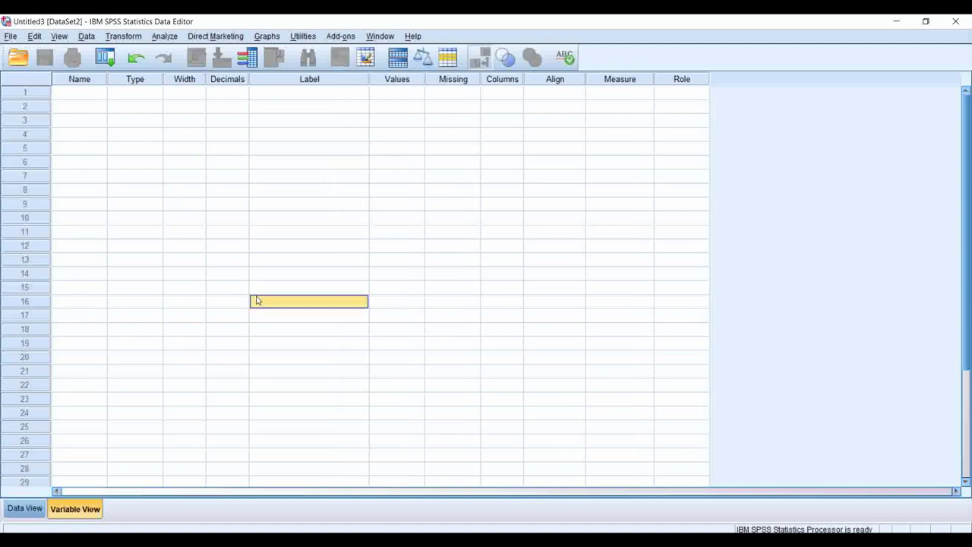
Start opening a data file and set the folder to look in to Desktop.
left_click(10, 38)
mouse_move(13, 70)
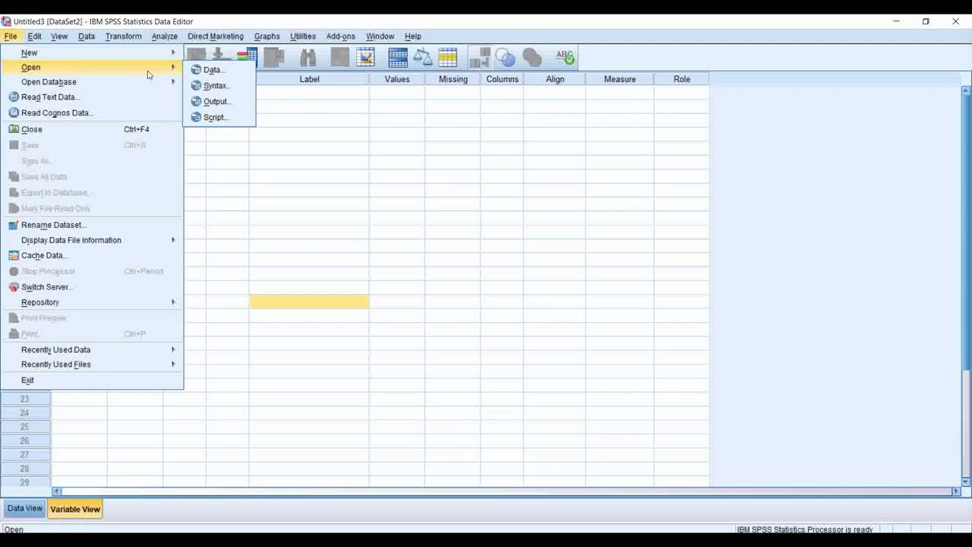
left_click(210, 71)
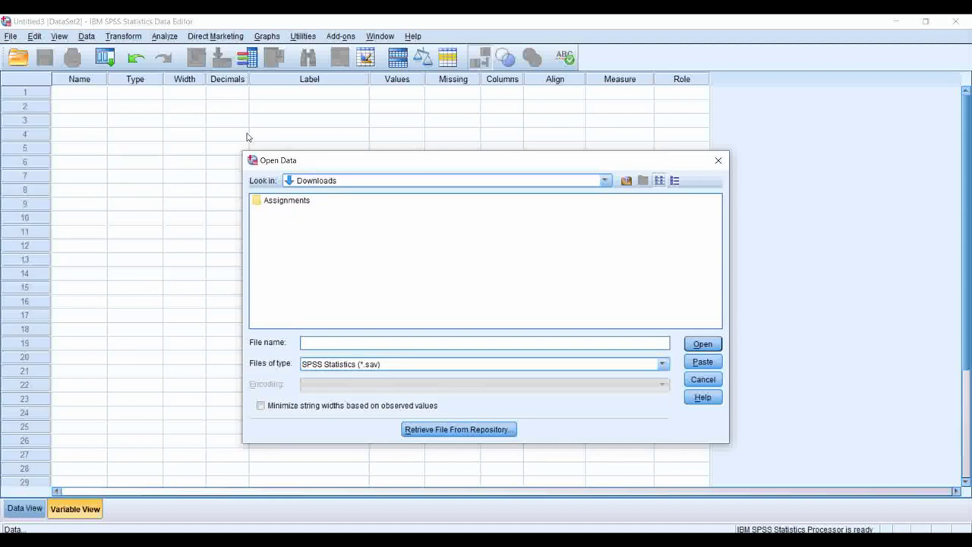
left_click(335, 181)
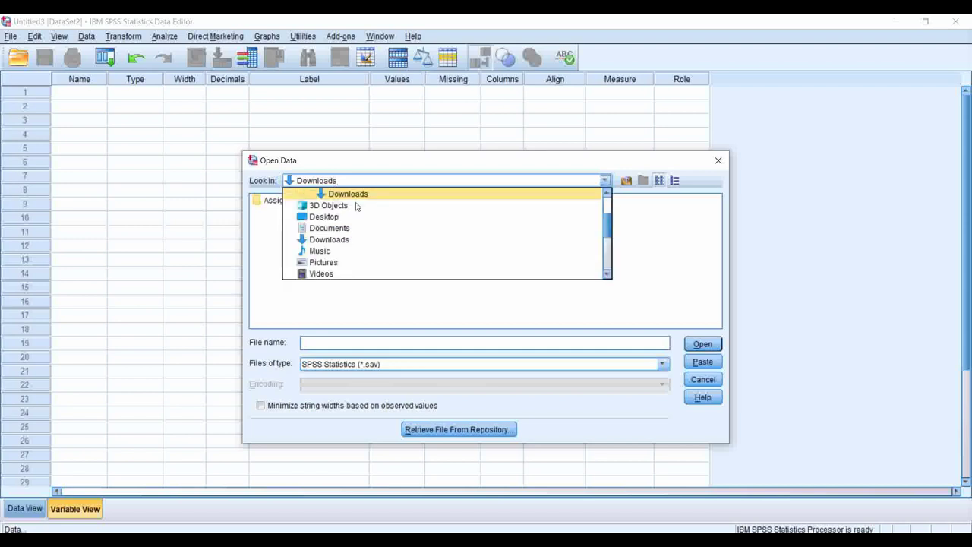
scroll(461, 234, "up", 2)
scroll(463, 241, "down", 5)
scroll(462, 241, "up", 5)
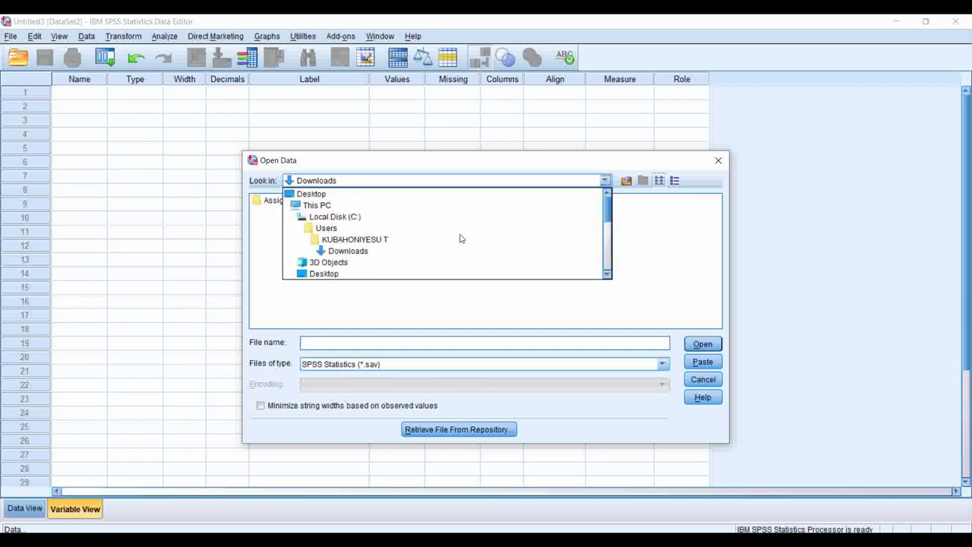
scroll(461, 242, "down", 5)
scroll(460, 240, "up", 5)
scroll(459, 240, "down", 5)
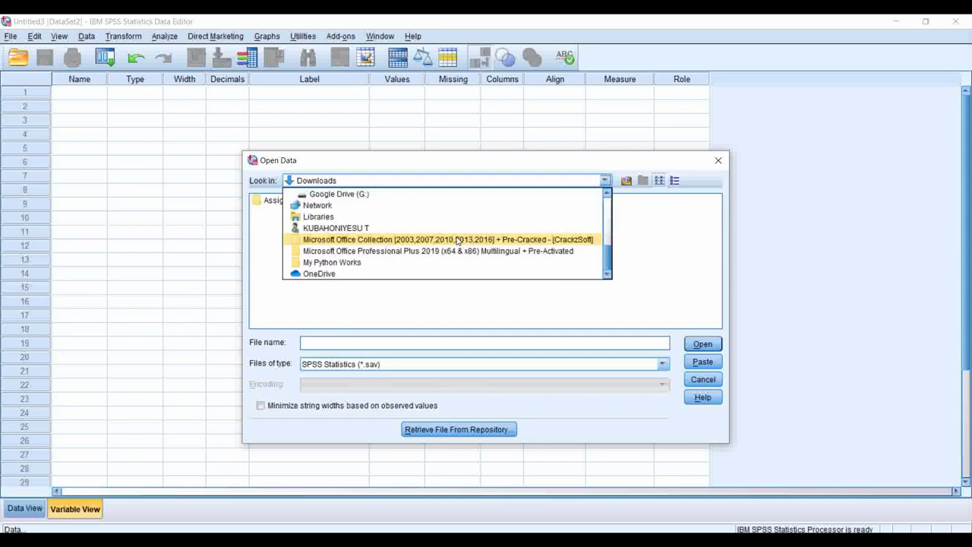
scroll(458, 241, "up", 5)
scroll(458, 241, "down", 5)
scroll(458, 242, "up", 5)
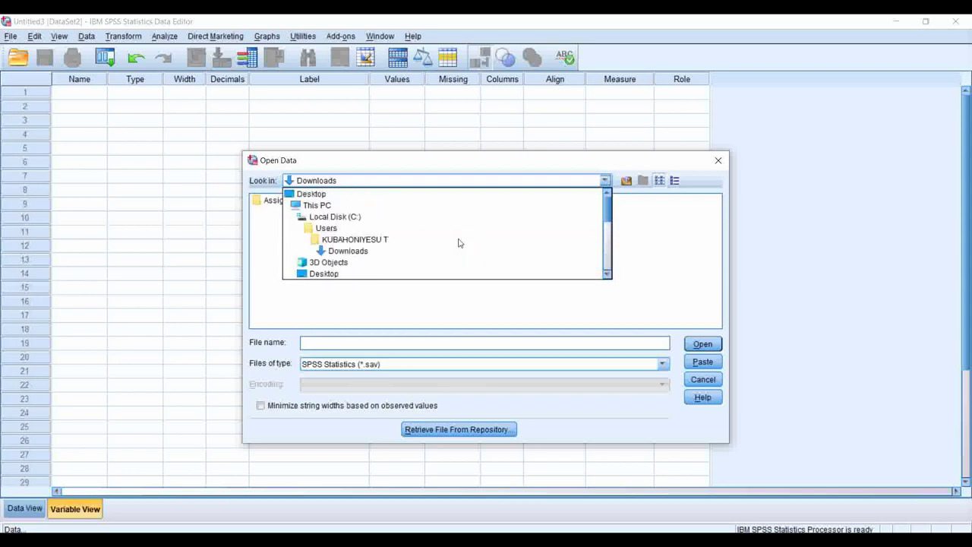
scroll(459, 242, "down", 3)
scroll(458, 242, "up", 3)
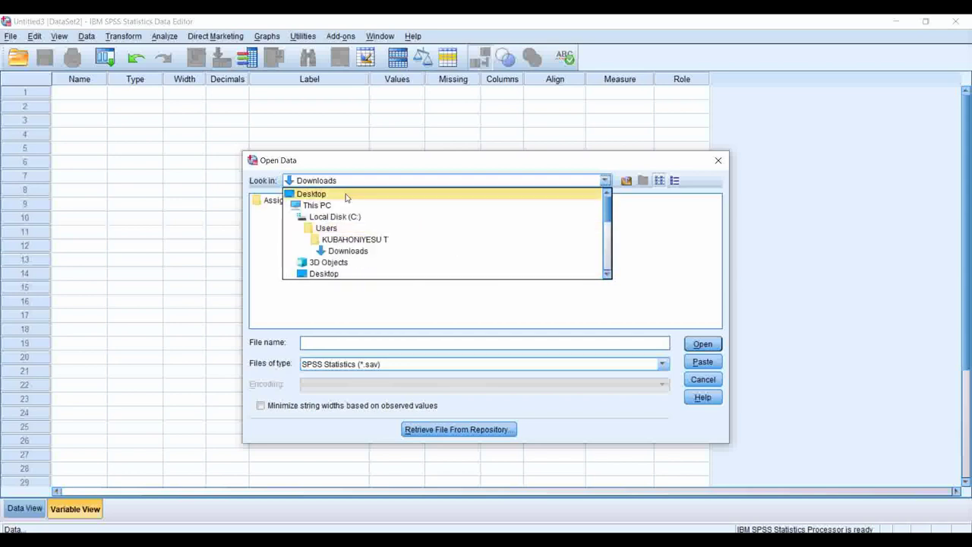
left_click(308, 194)
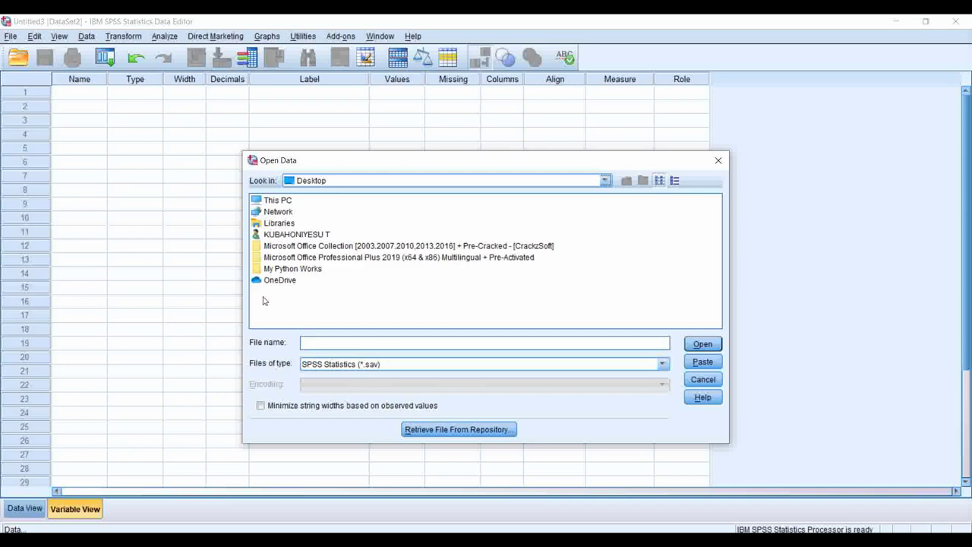
Set the file type filter for opening data to Excel (*.xls, *.xlsx, *.xlsm).
left_click(364, 368)
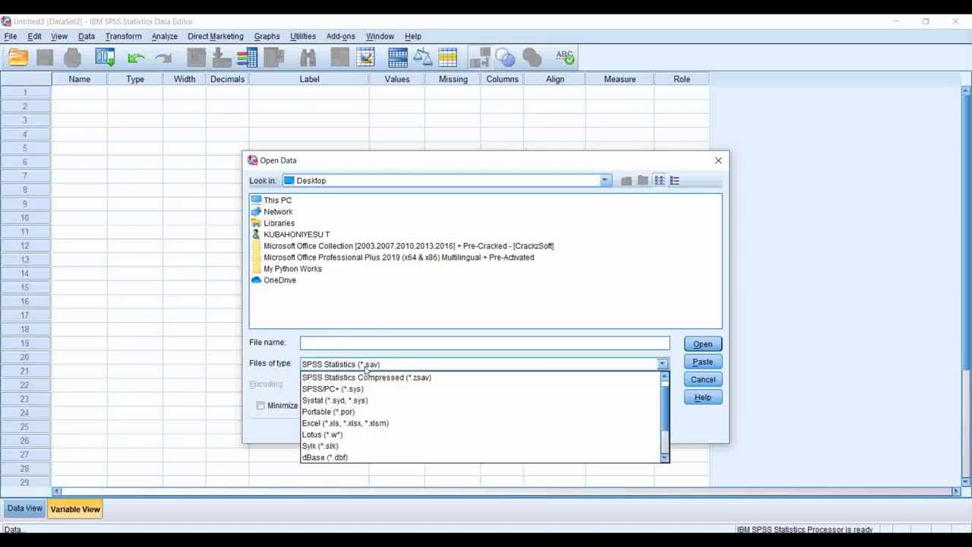
left_click(365, 369)
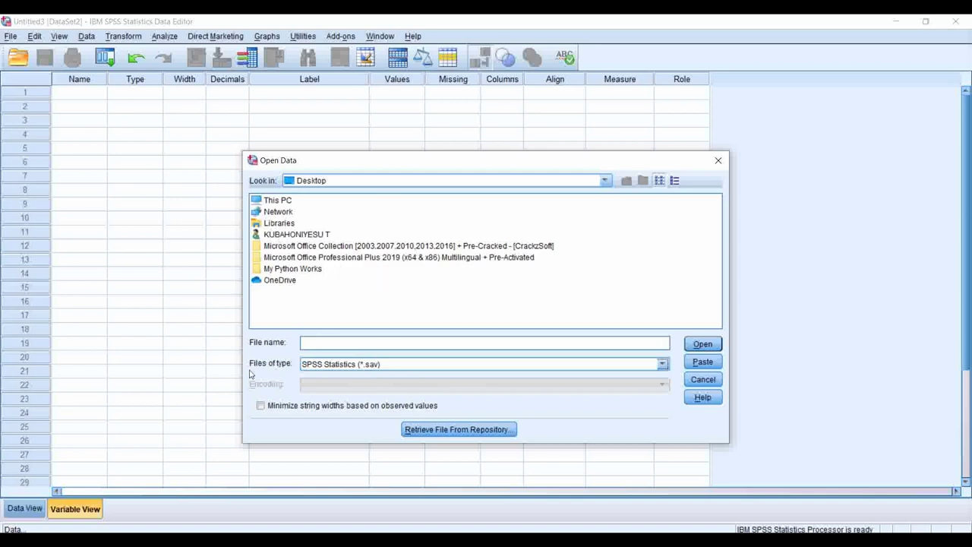
left_click(334, 368)
left_click(333, 367)
left_click(332, 368)
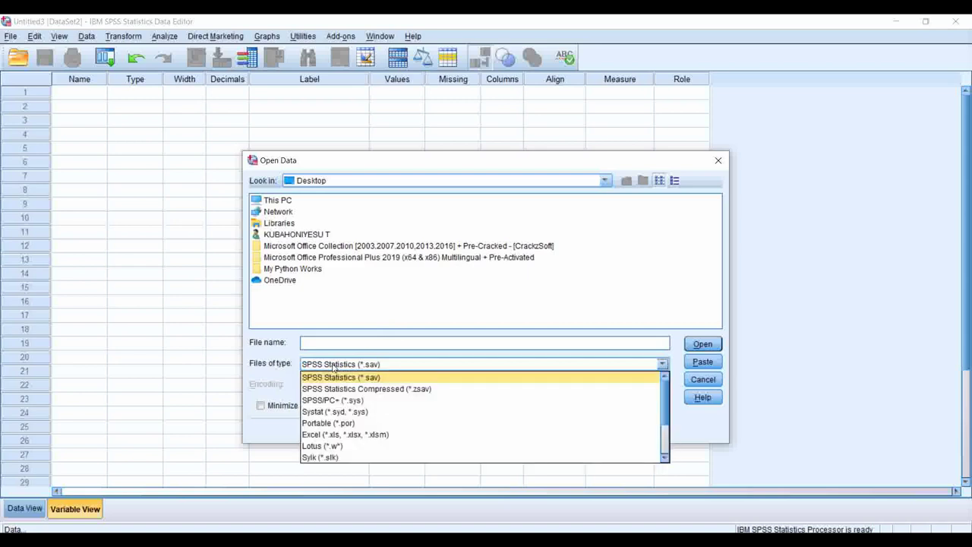
left_click(332, 368)
left_click(332, 367)
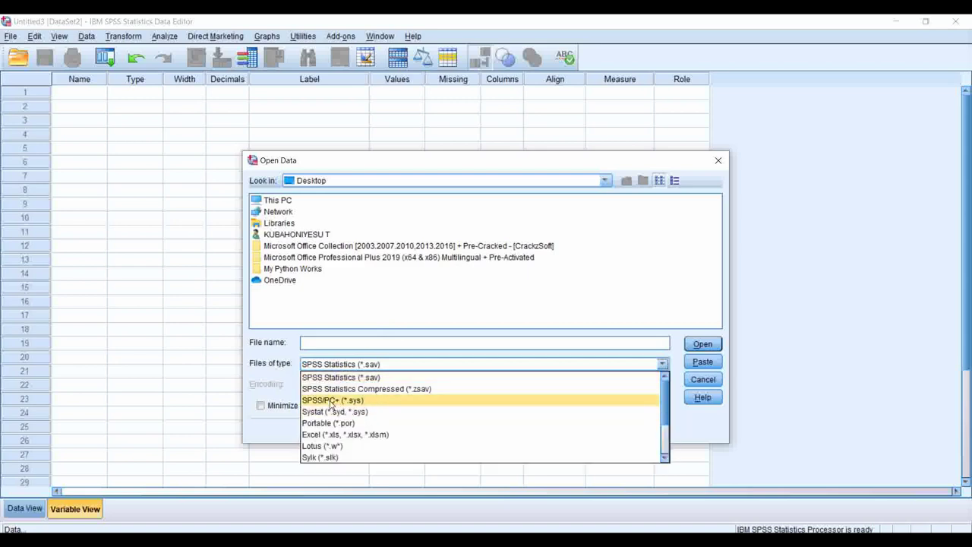
scroll(332, 400, "down", 1)
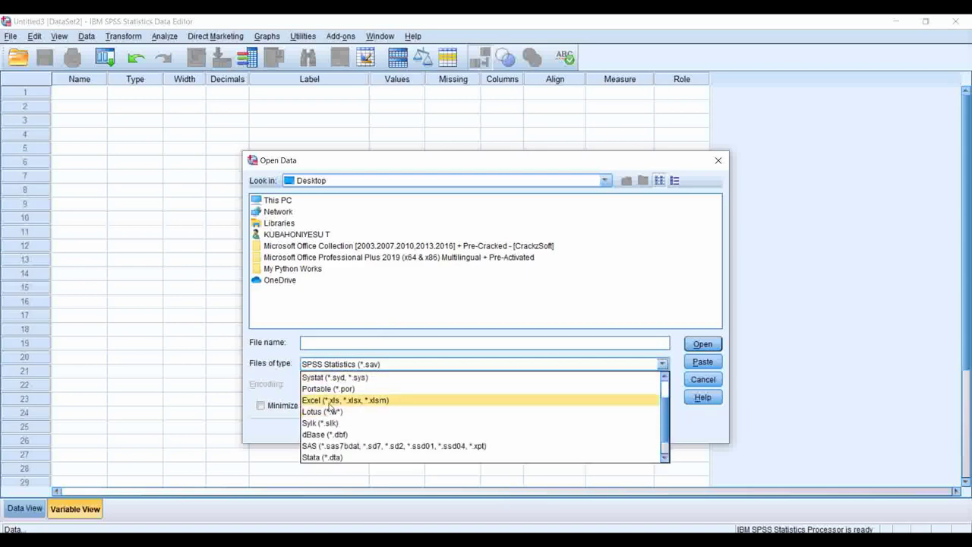
left_click(332, 403)
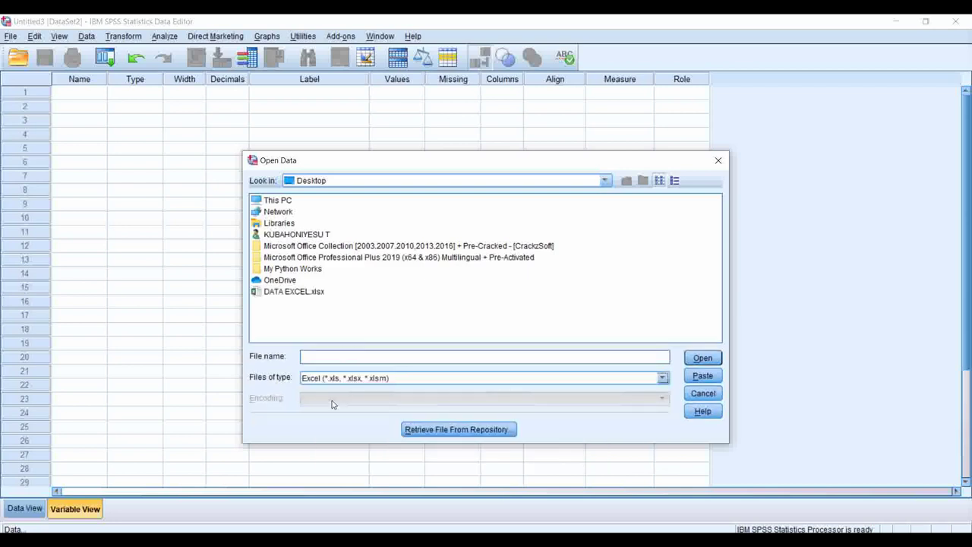
Import the Data [A1:J501] worksheet of DATA EXCEL.xlsx, reading variable names from the first row and leaving the range blank.
left_click(291, 296)
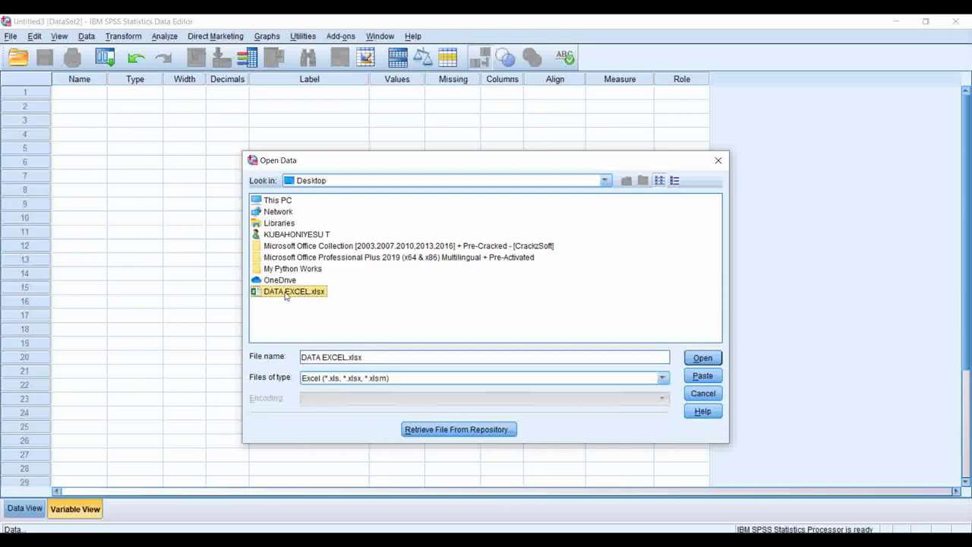
left_click(697, 358)
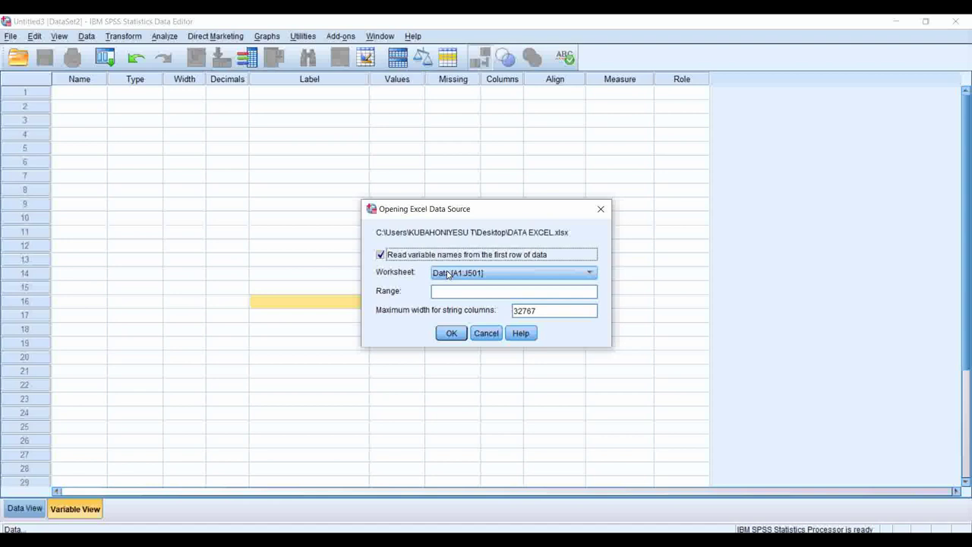
left_click(381, 255)
left_click(381, 255)
left_click(381, 256)
left_click(381, 256)
left_click(381, 256)
left_click(381, 255)
left_click(380, 256)
left_click(447, 292)
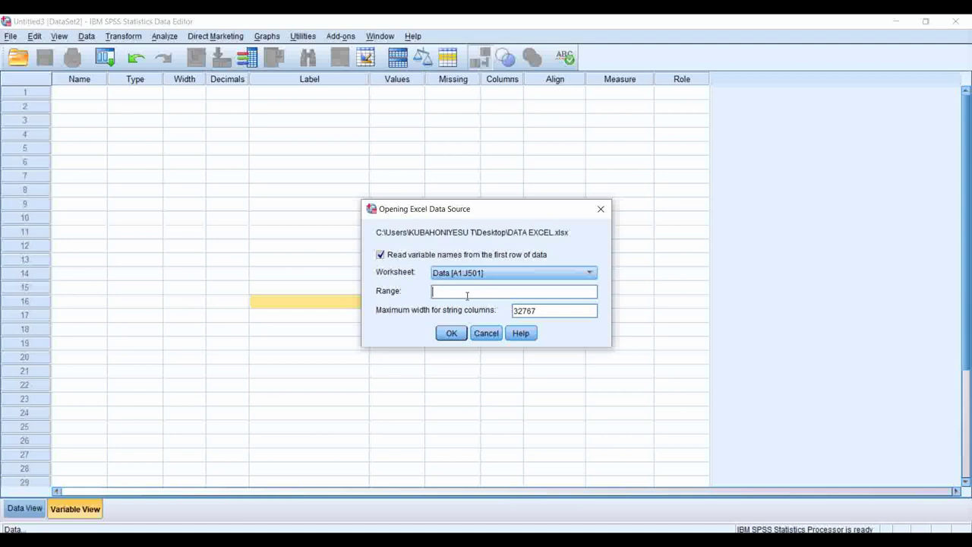
left_click(453, 334)
left_click(451, 334)
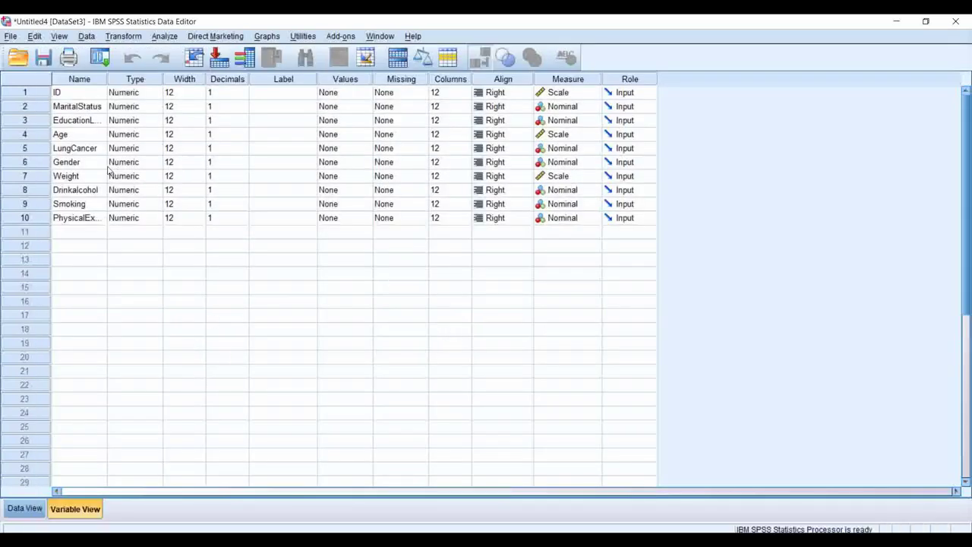
Widen the Name column in Variable View enough to show the imported variable names in full.
left_click(110, 79)
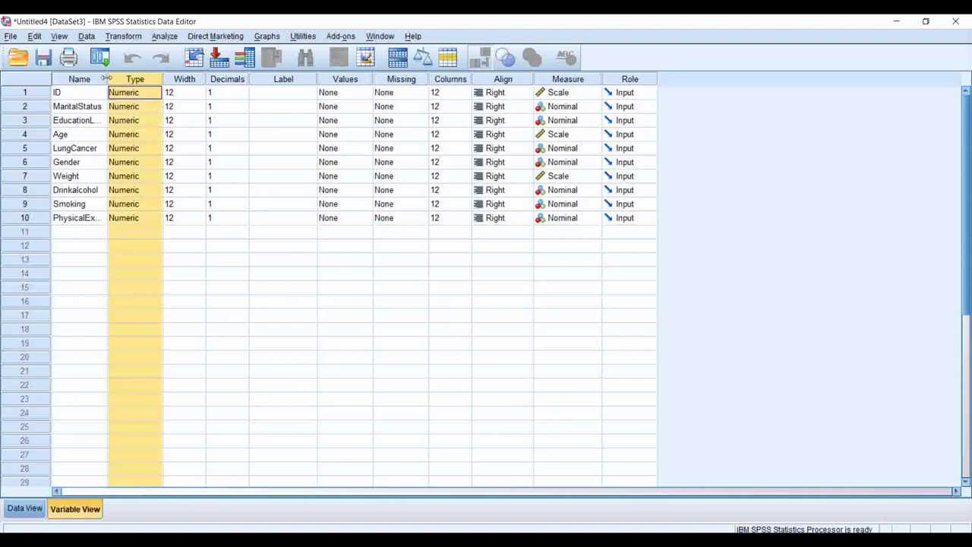
left_click_drag(107, 79, 218, 79)
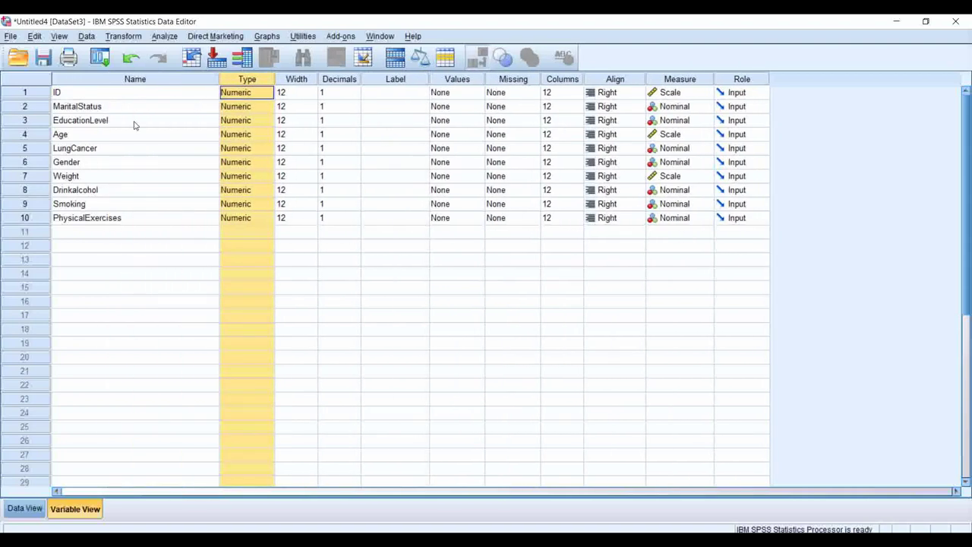
left_click(93, 79)
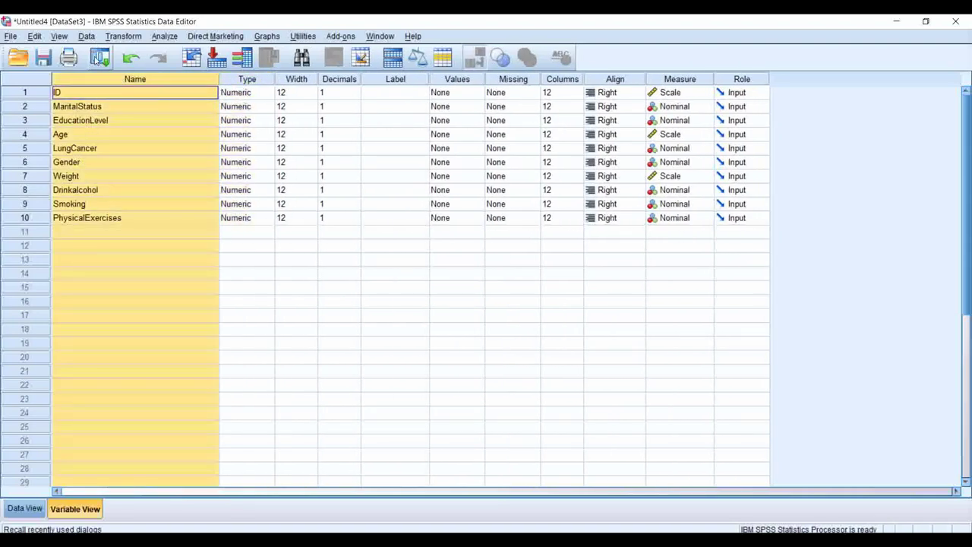
left_click(98, 231)
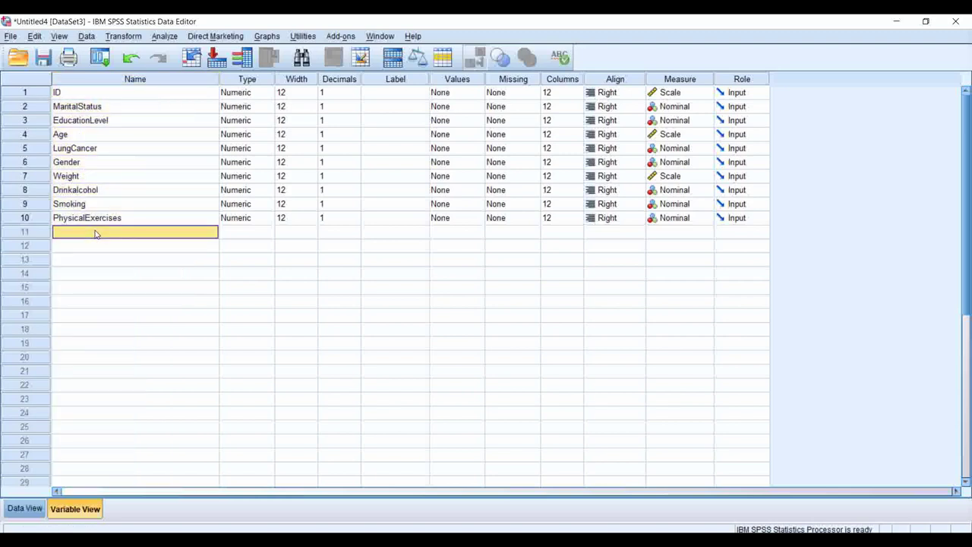
Examine the imported cases in Data View and return to Variable View.
left_click(66, 92)
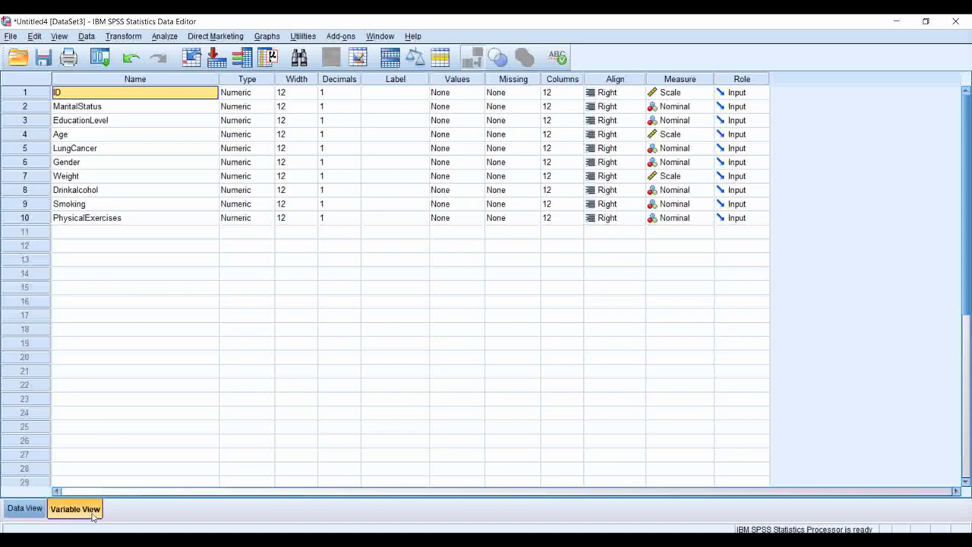
left_click(23, 508)
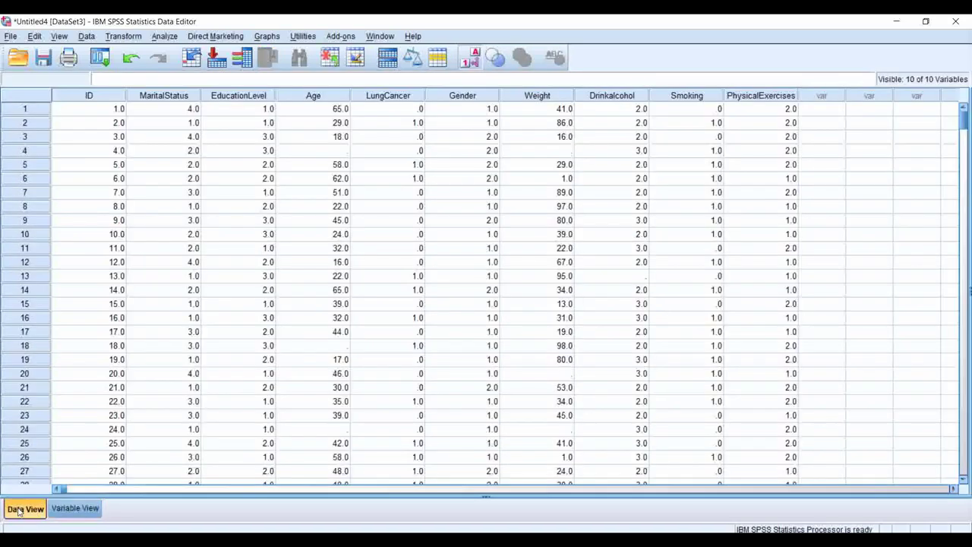
scroll(311, 229, "down", 10)
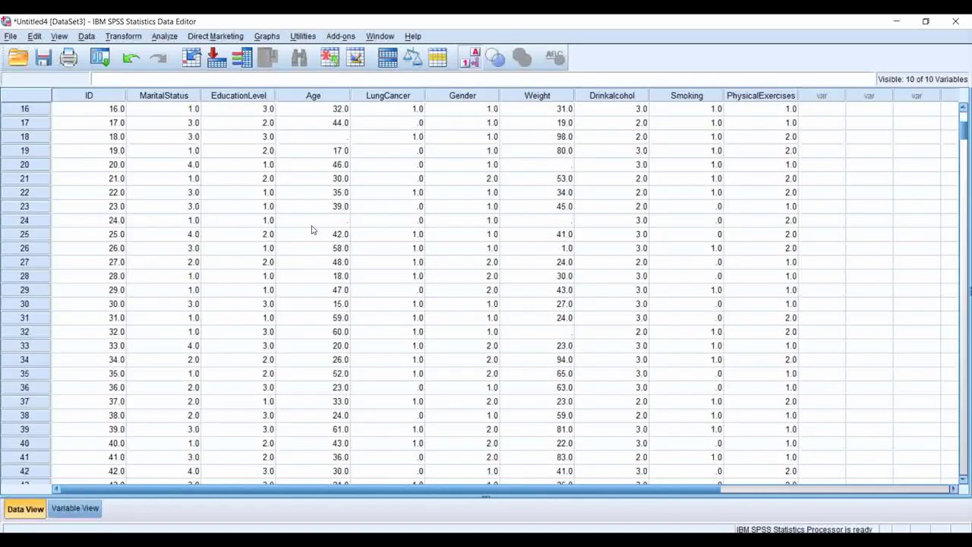
scroll(304, 231, "up", 10)
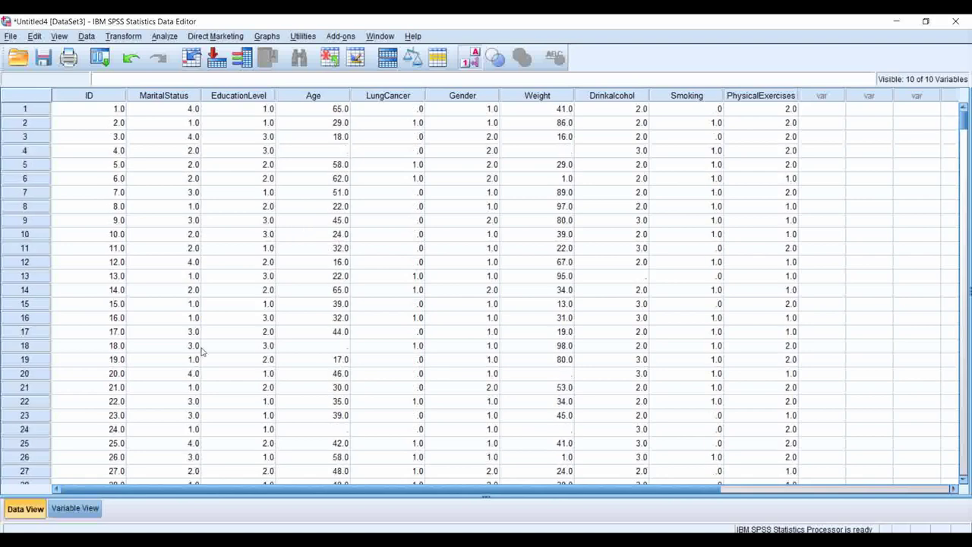
left_click(73, 508)
left_click(25, 508)
left_click(73, 508)
Resize the Label column in Variable View to a moderately wider width, leaving room for variable labels.
left_click(391, 245)
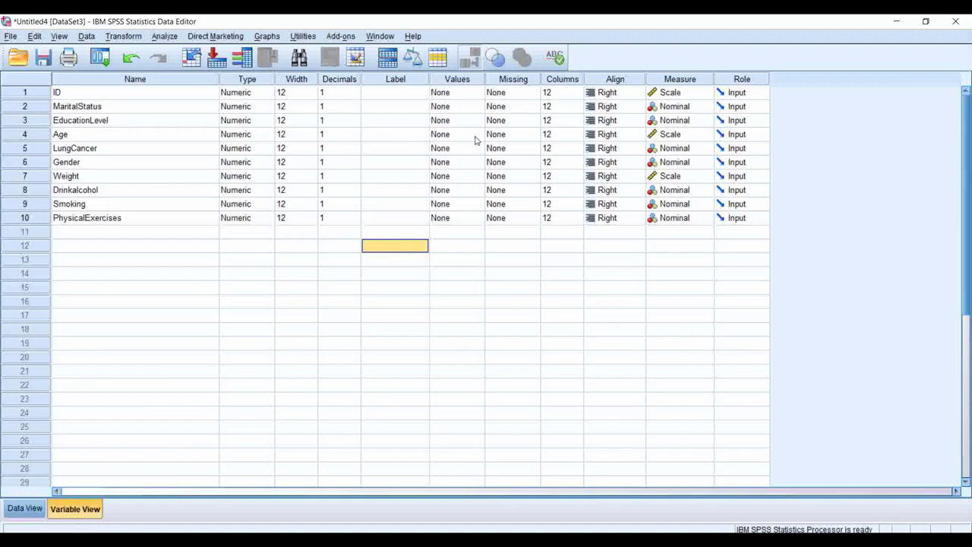
left_click_drag(429, 79, 576, 79)
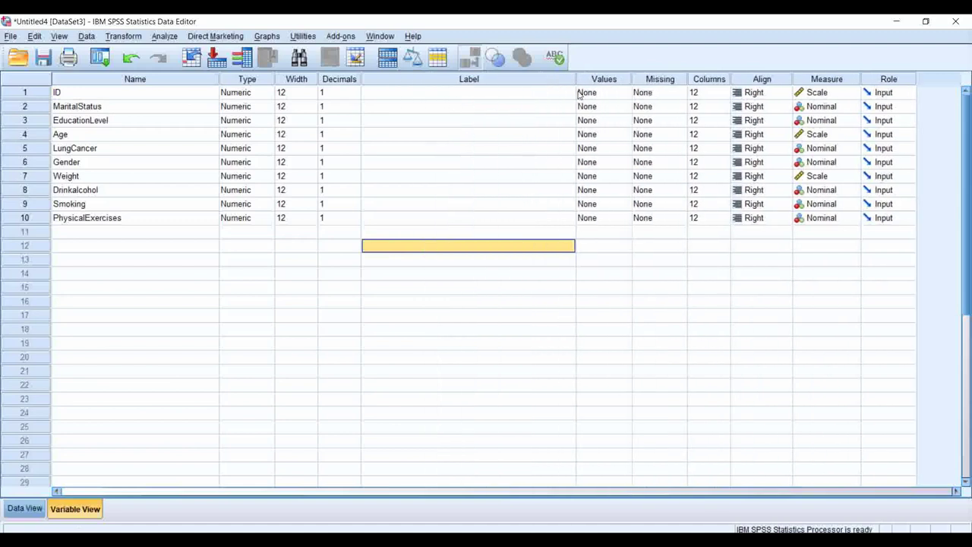
left_click(416, 92)
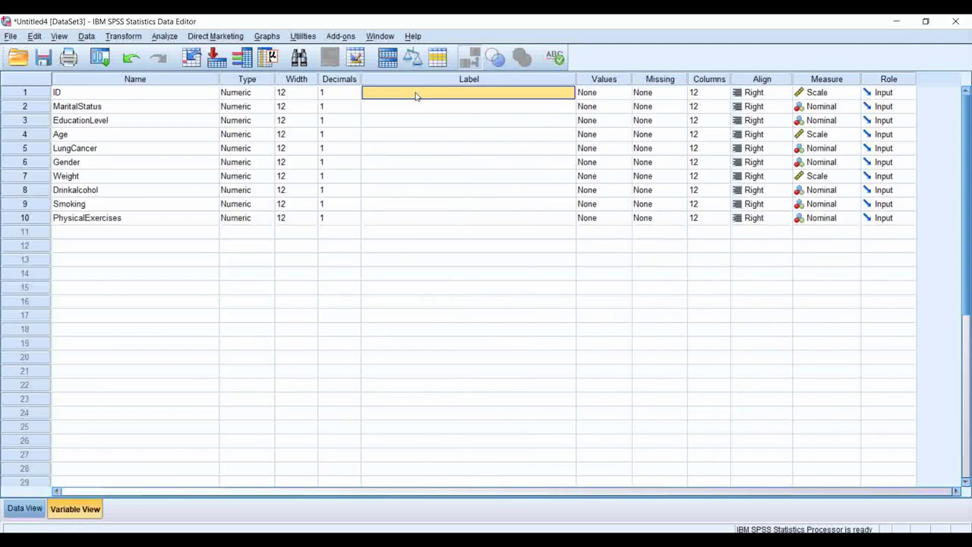
left_click(103, 95)
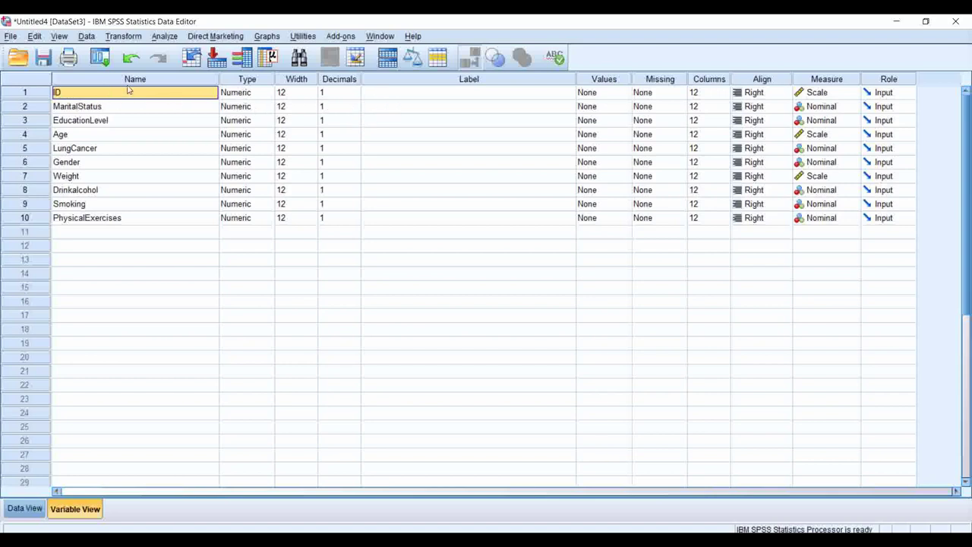
left_click(373, 96)
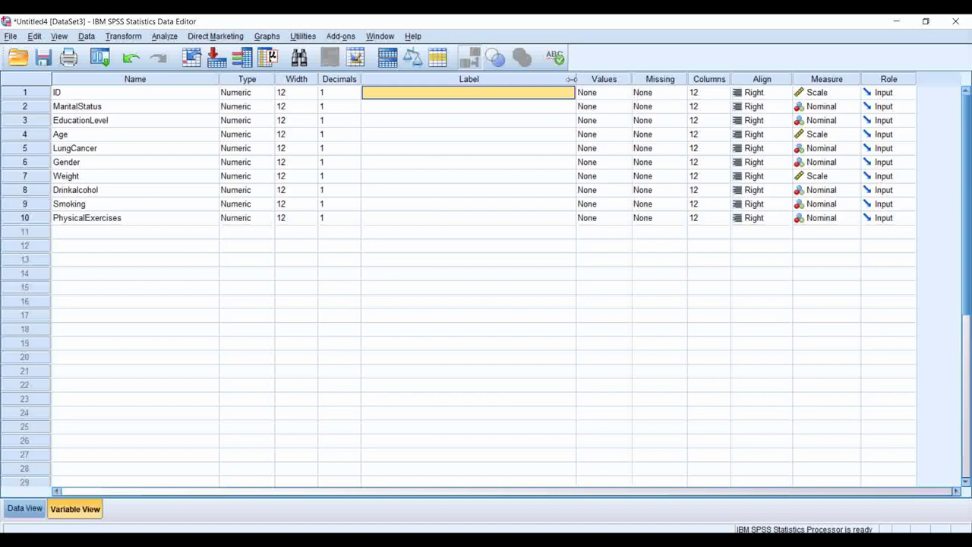
left_click_drag(575, 79, 491, 76)
left_click(425, 179)
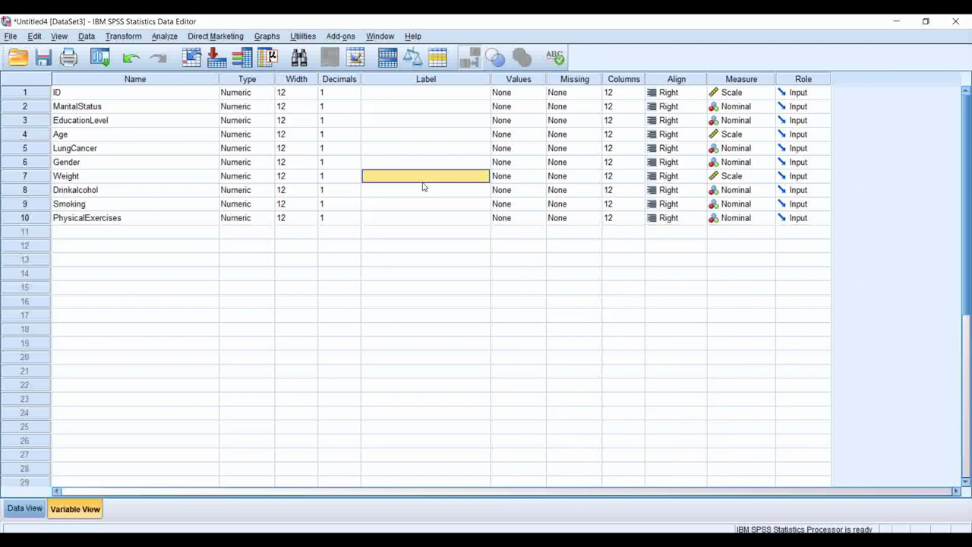
Start saving the dataset and look through the available folders, keeping Desktop as the save location.
left_click(44, 58)
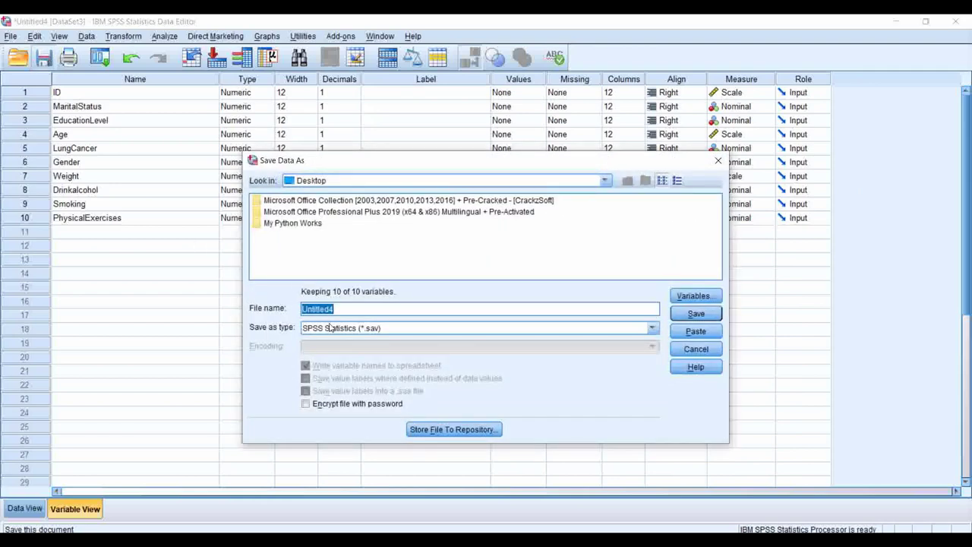
left_click(306, 182)
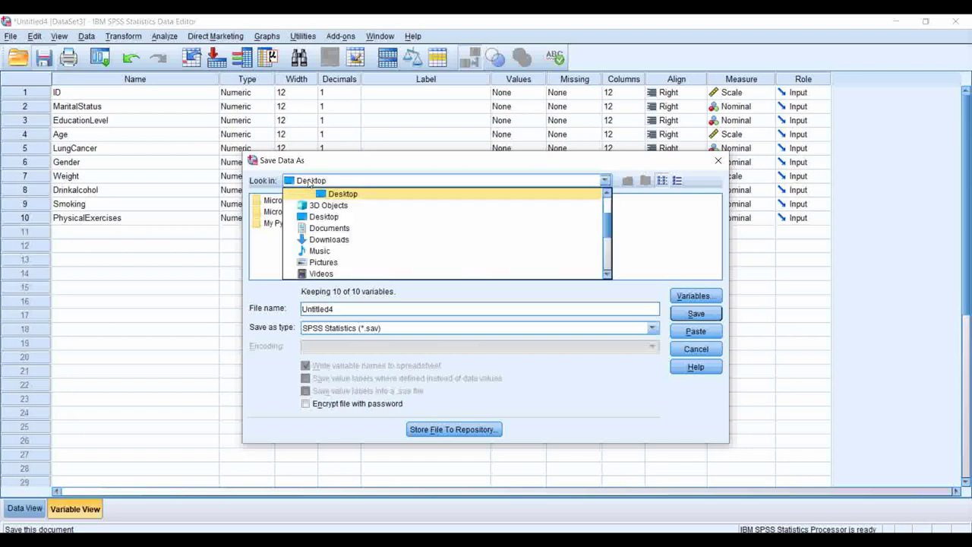
left_click(323, 184)
left_click(440, 184)
scroll(460, 224, "up", 3)
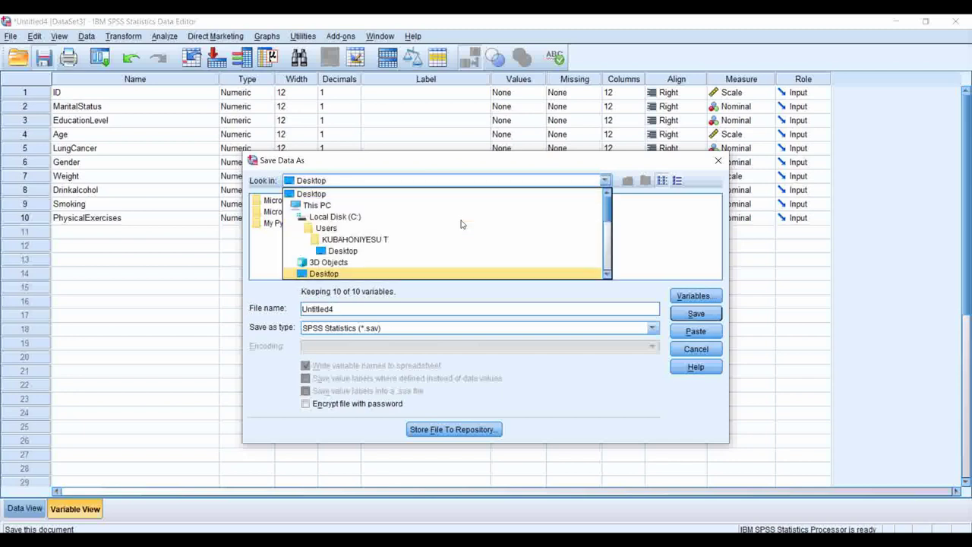
scroll(459, 224, "down", 5)
left_click(665, 185)
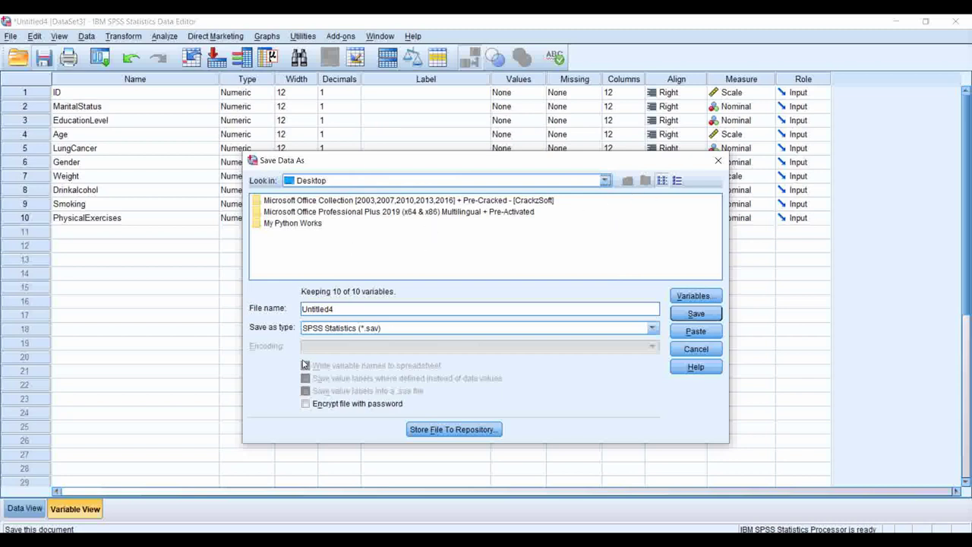
Name the file SPSS Data and save it in SPSS Statistics (*.sav) format.
left_click(350, 308)
left_click_drag(350, 308, 254, 284)
type("SPSS D")
key("BackSpace")
type("Data")
left_click(691, 316)
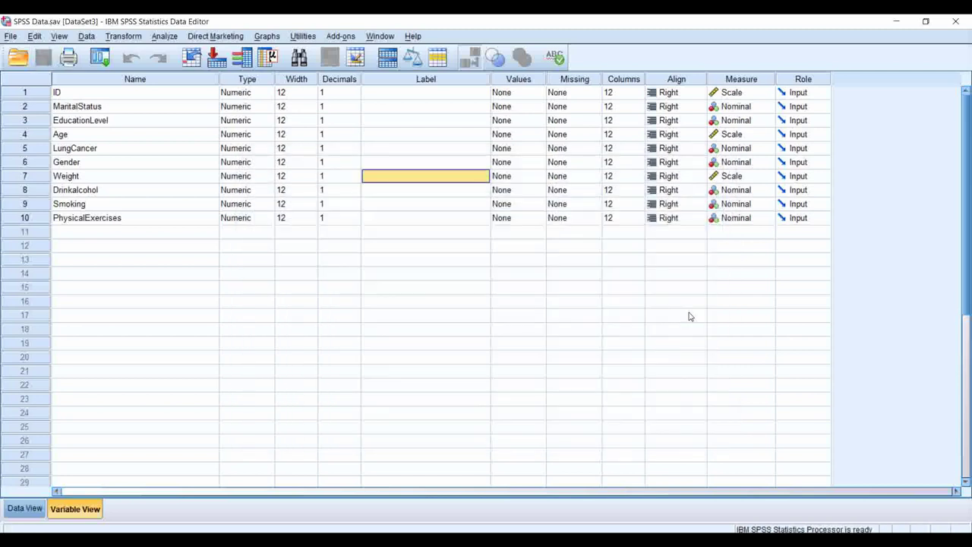
Start saving a copy of the dataset and enter DATASET as its file name.
left_click(306, 273)
left_click(425, 205)
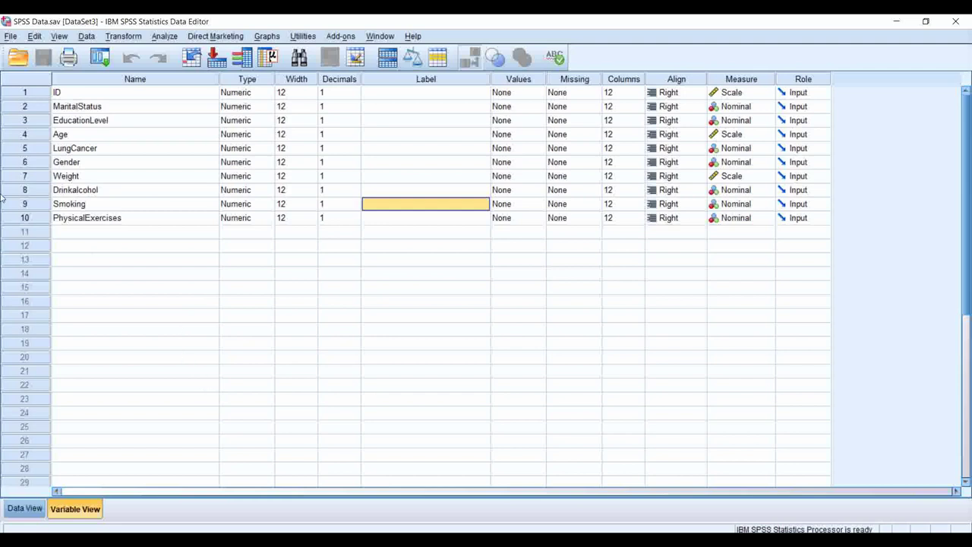
left_click(11, 36)
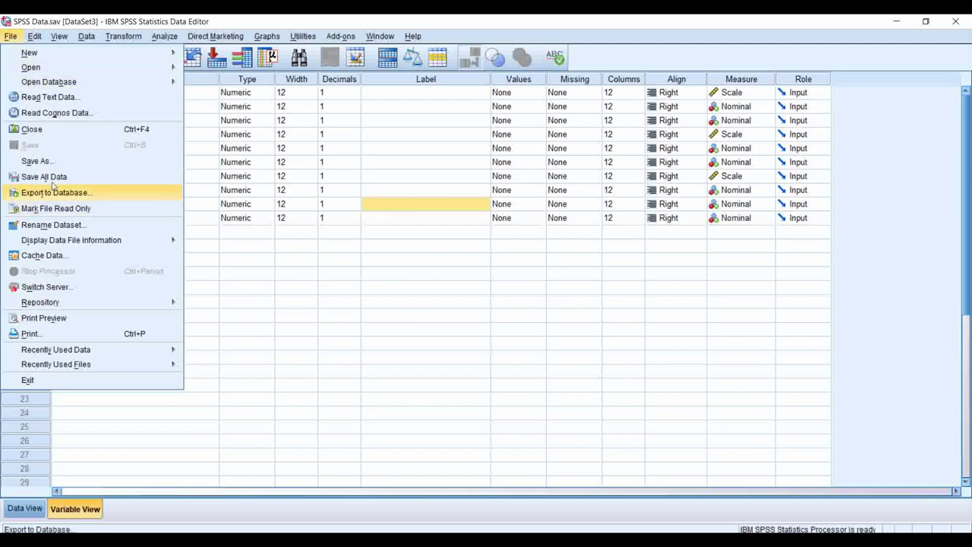
left_click(34, 161)
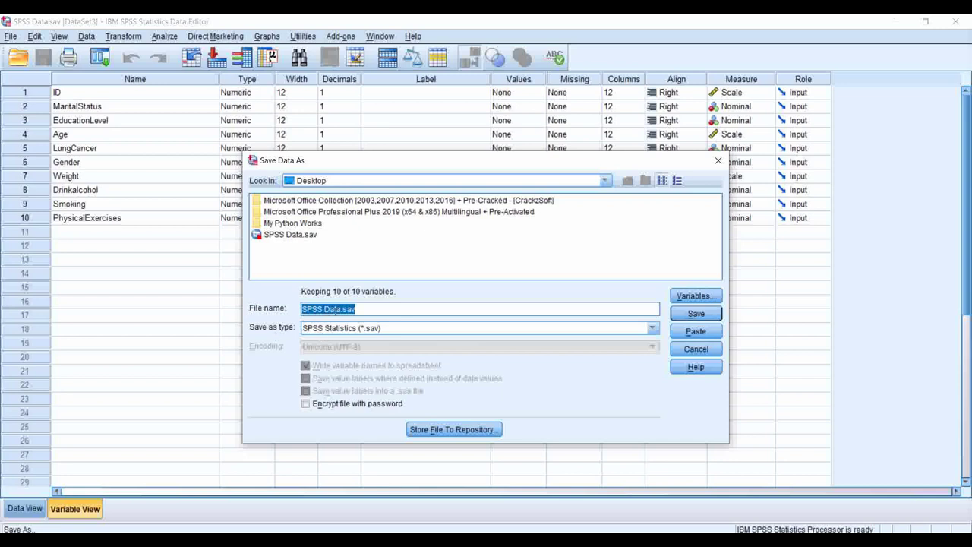
left_click(370, 311)
key("shift+Home")
type("DATAS")
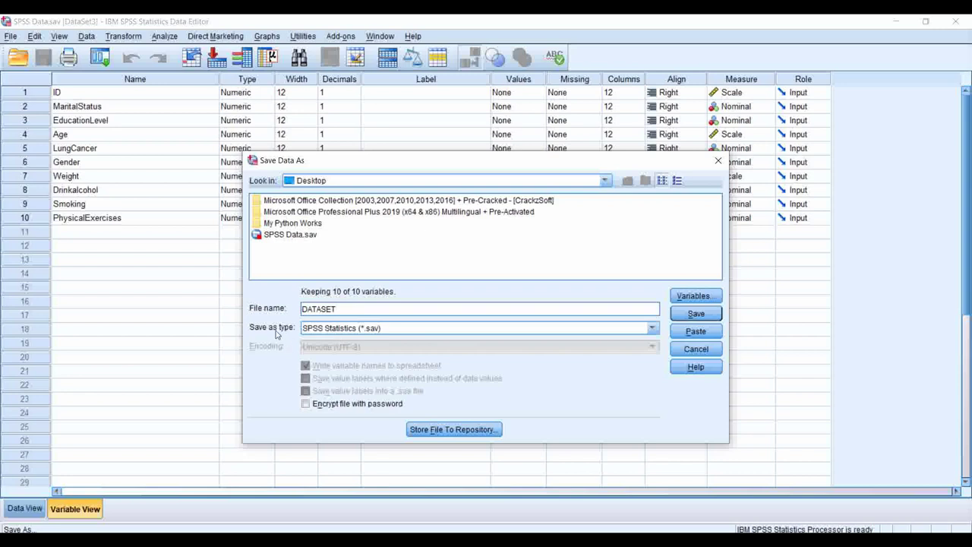
Examine the file types available for saving the copy, from SPSS and Excel to SAS and Stata formats.
left_click(326, 333)
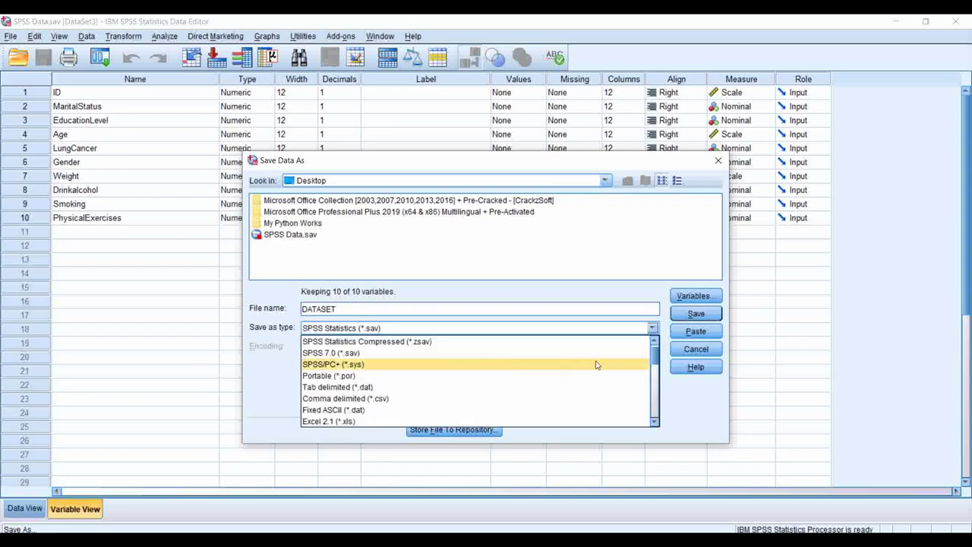
left_click(654, 345)
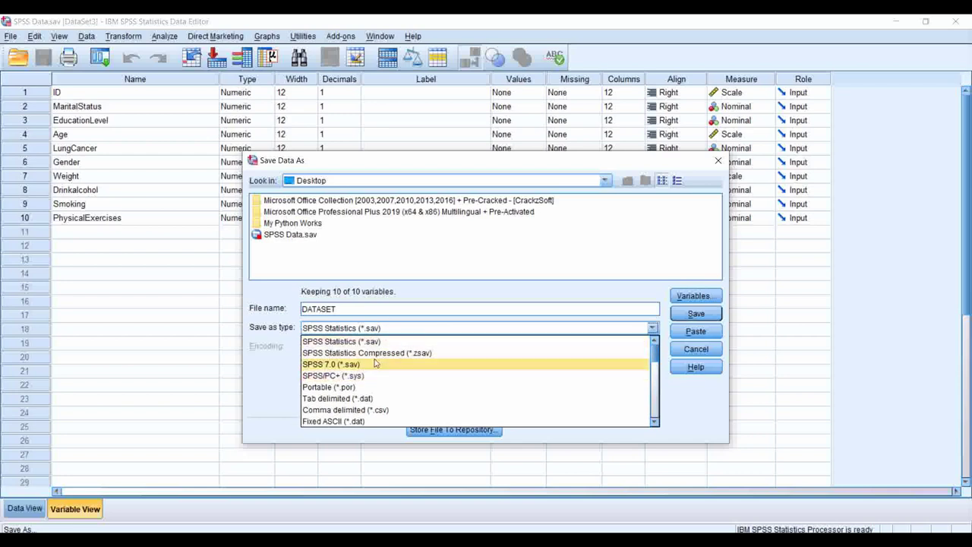
scroll(375, 364, "down", 2)
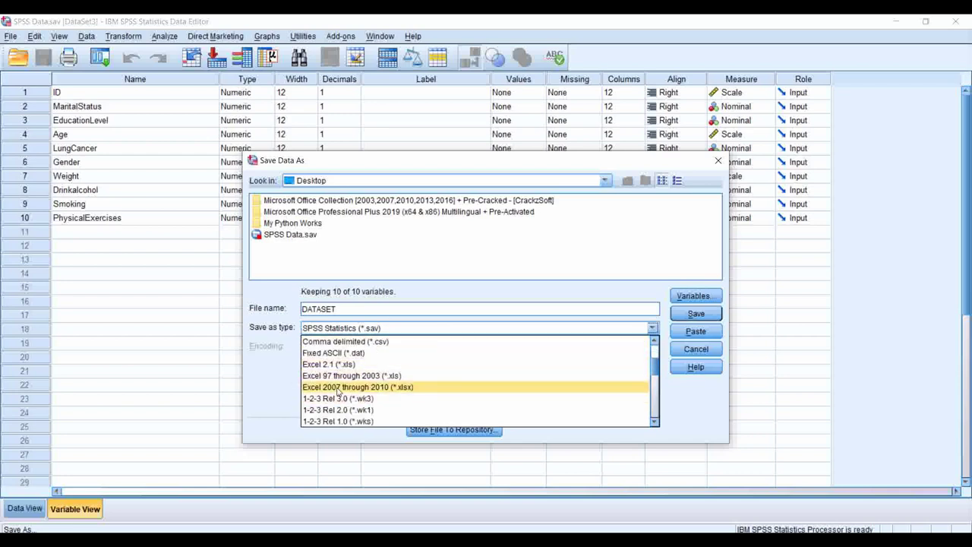
scroll(468, 403, "down", 4)
scroll(468, 403, "down", 3)
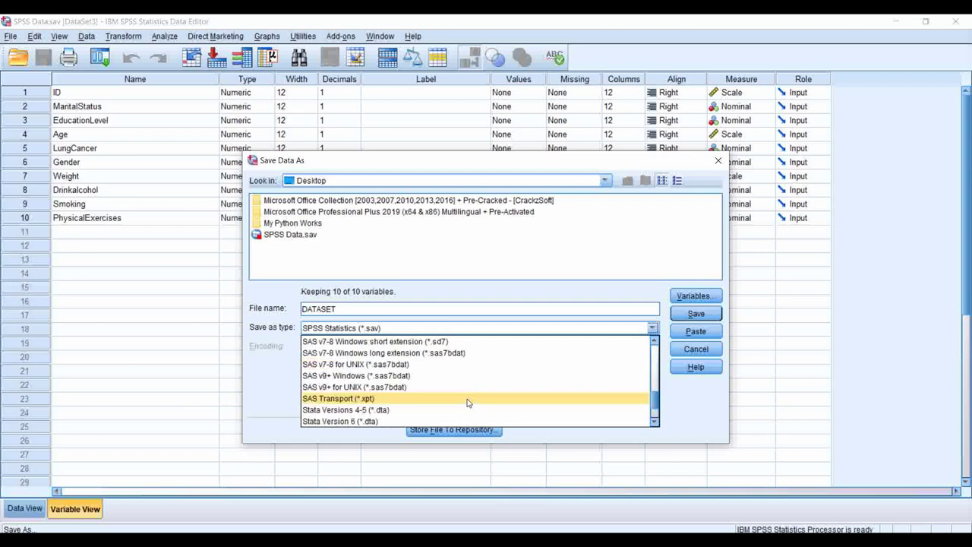
scroll(368, 417, "up", 2)
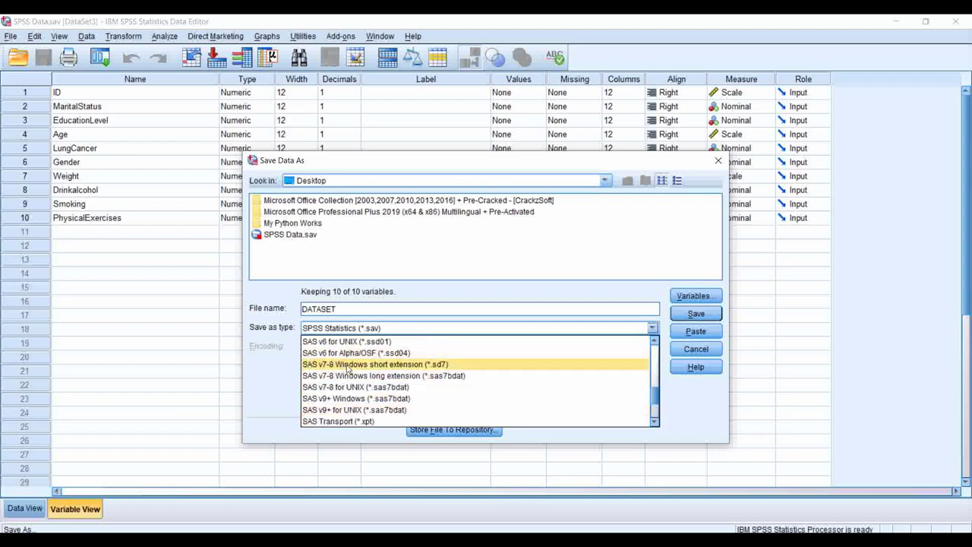
scroll(348, 369, "up", 5)
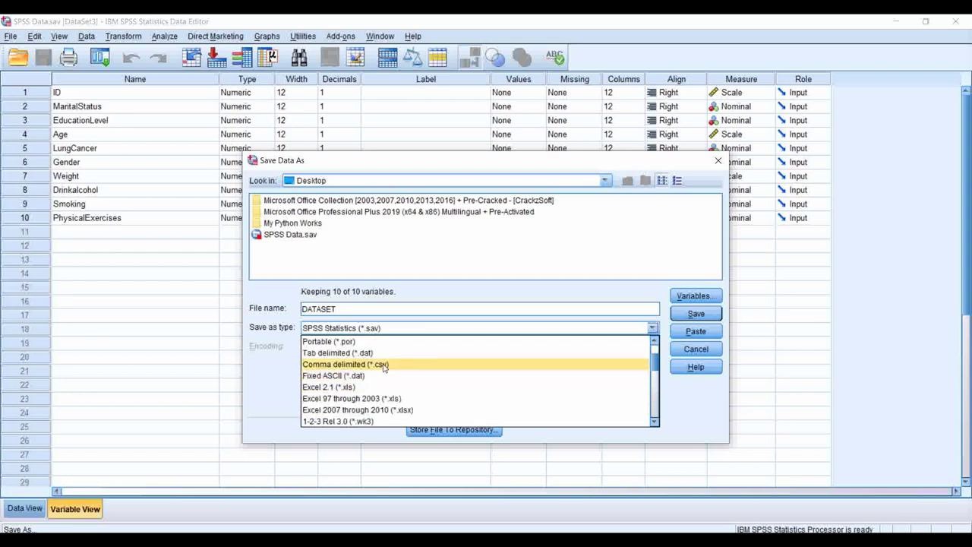
scroll(384, 368, "up", 2)
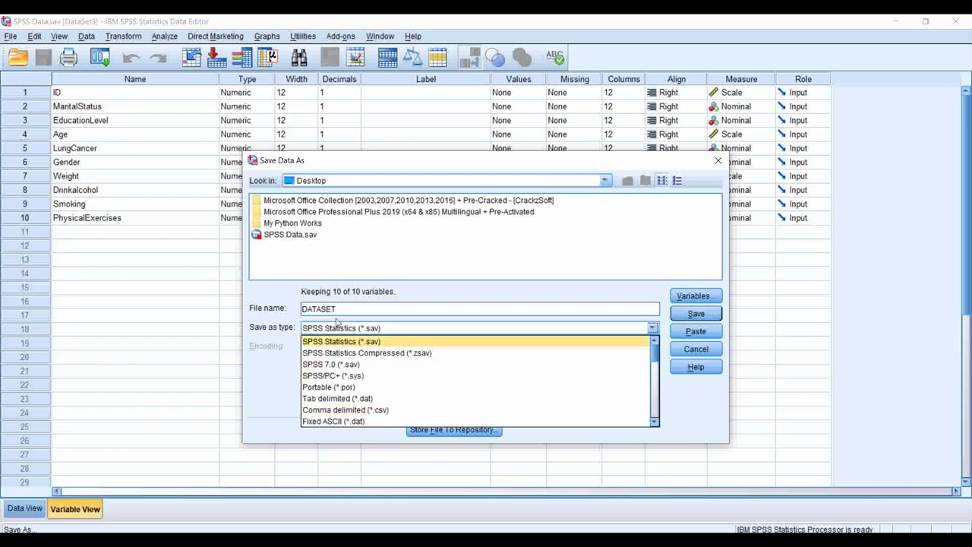
left_click(336, 327)
Set the file type of the DATASET copy to Excel 2.1 (*.xls).
left_click(334, 330)
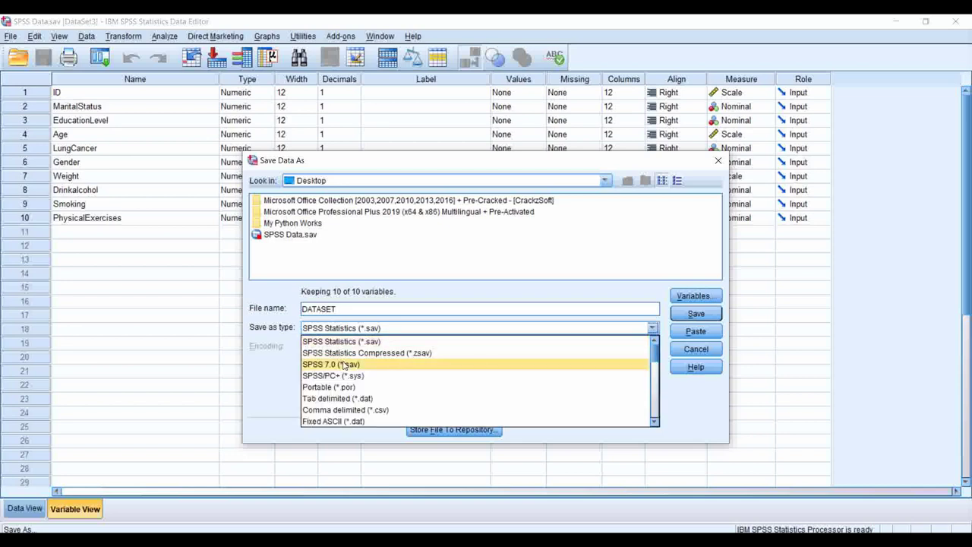
scroll(344, 366, "down", 3)
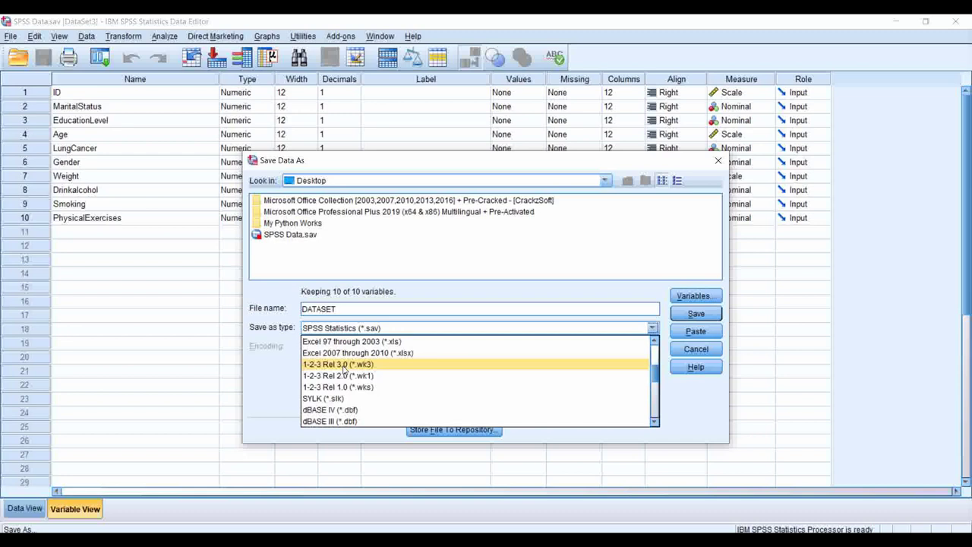
scroll(344, 368, "up", 3)
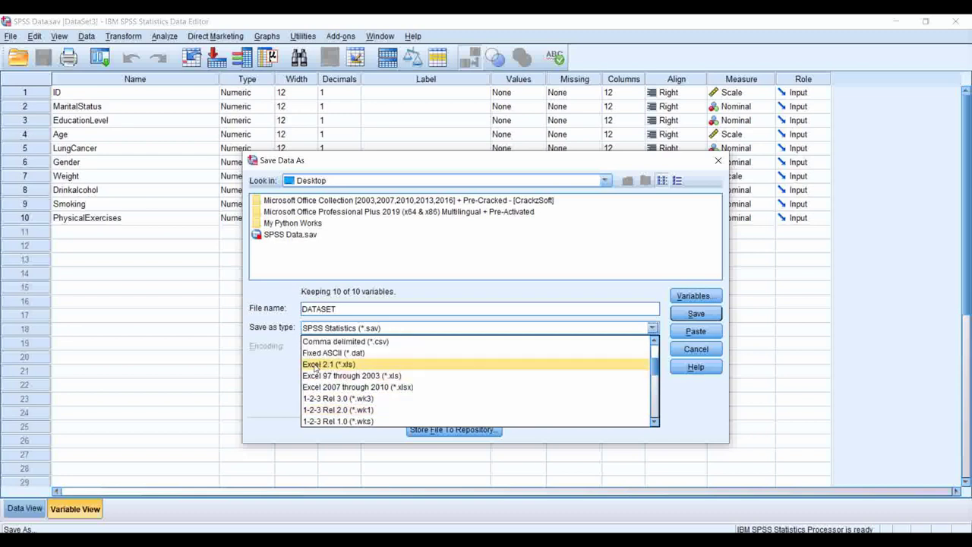
left_click(353, 367)
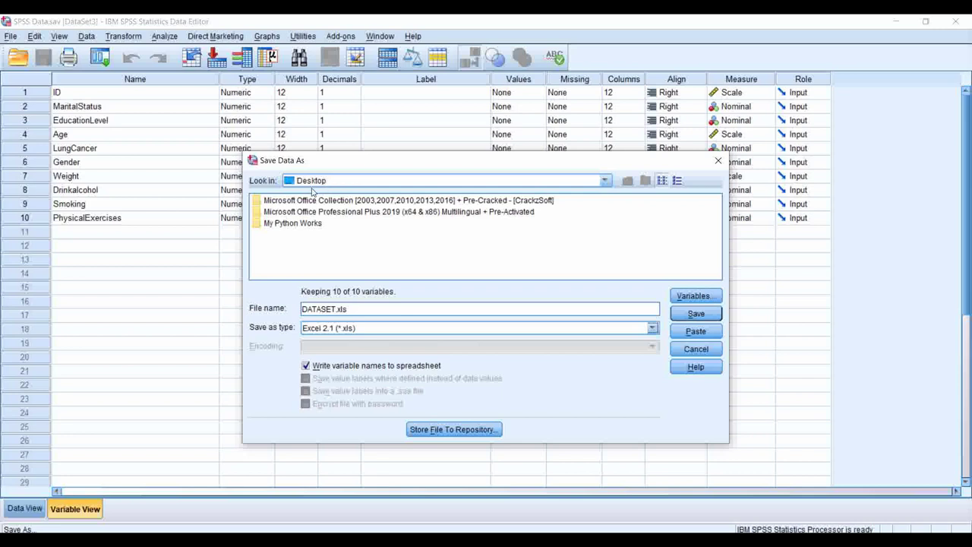
Check which variables are kept for export, and save DATASET.xls to the Desktop with variable names written to the spreadsheet.
left_click(689, 299)
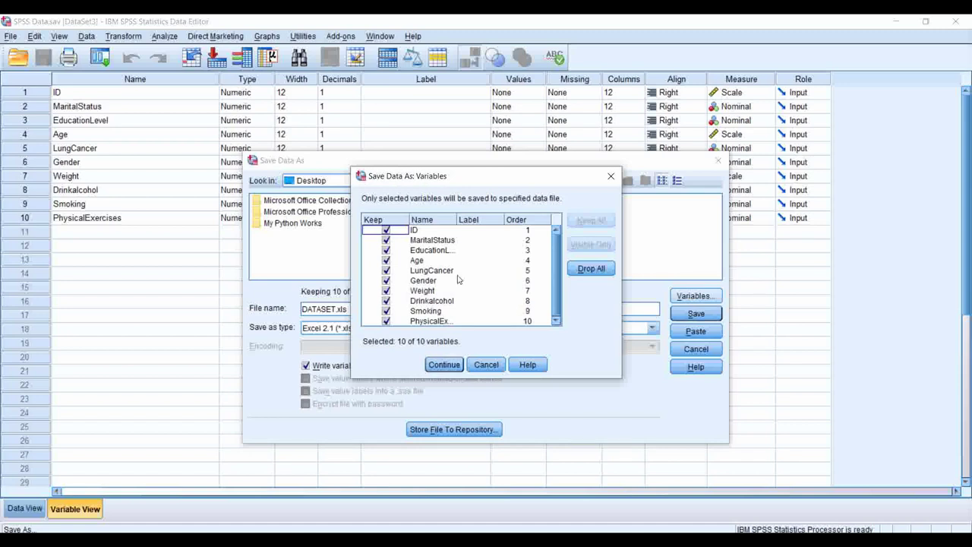
left_click(610, 176)
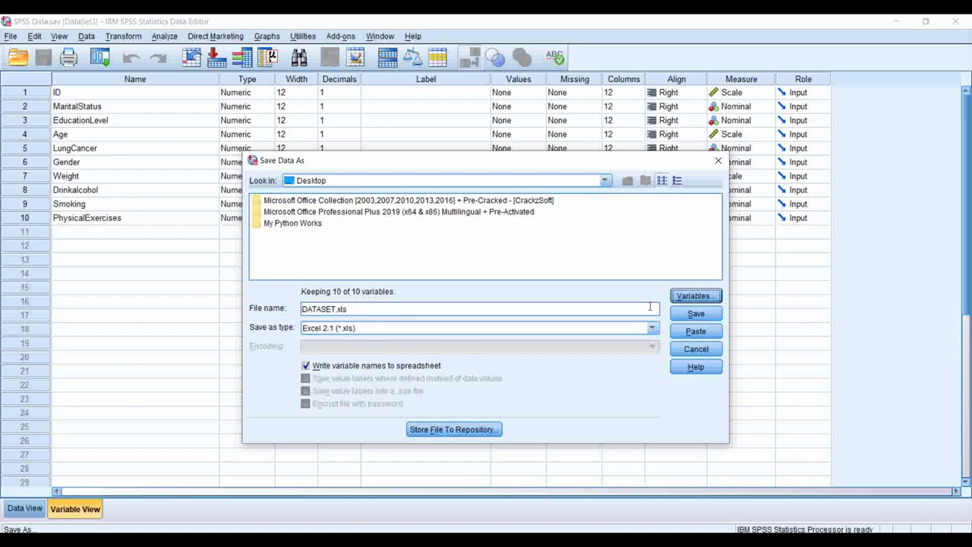
key("Return")
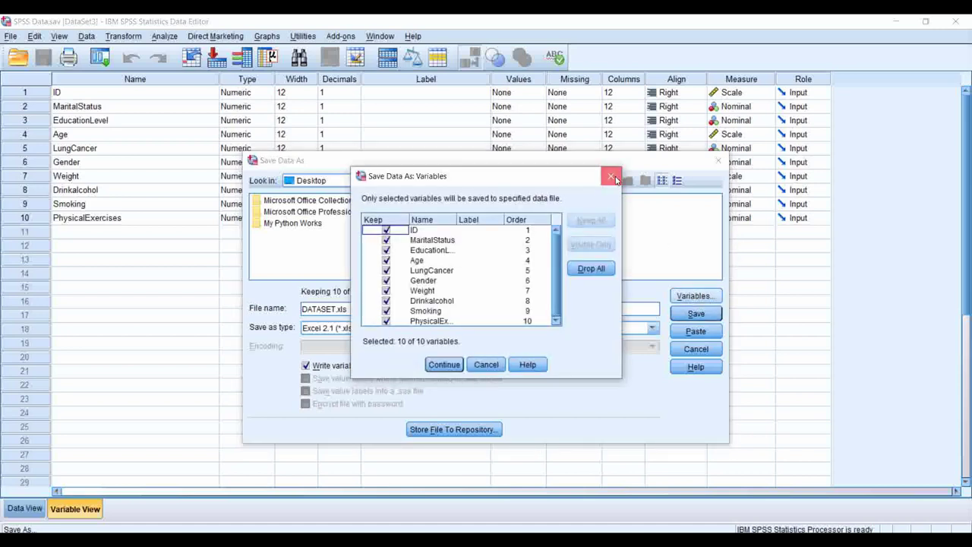
left_click(610, 176)
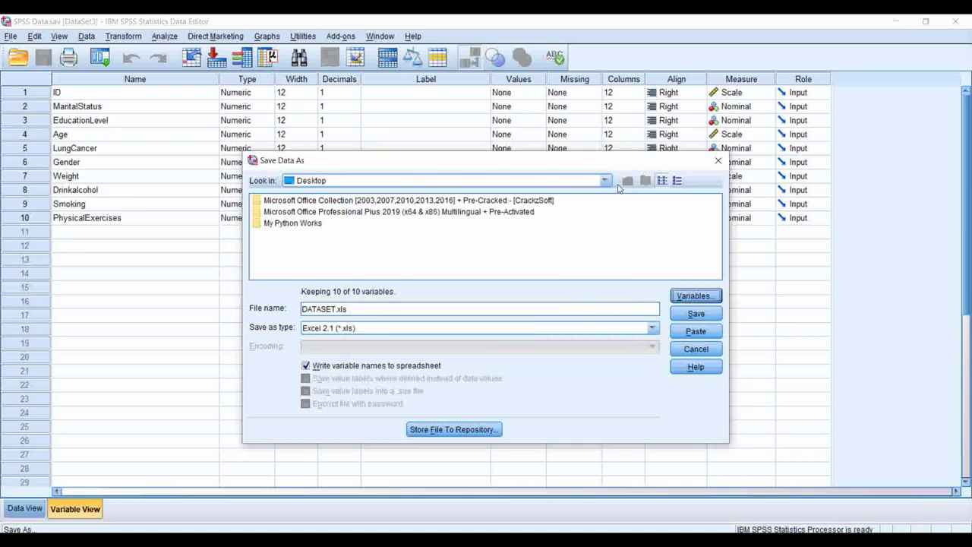
left_click(686, 316)
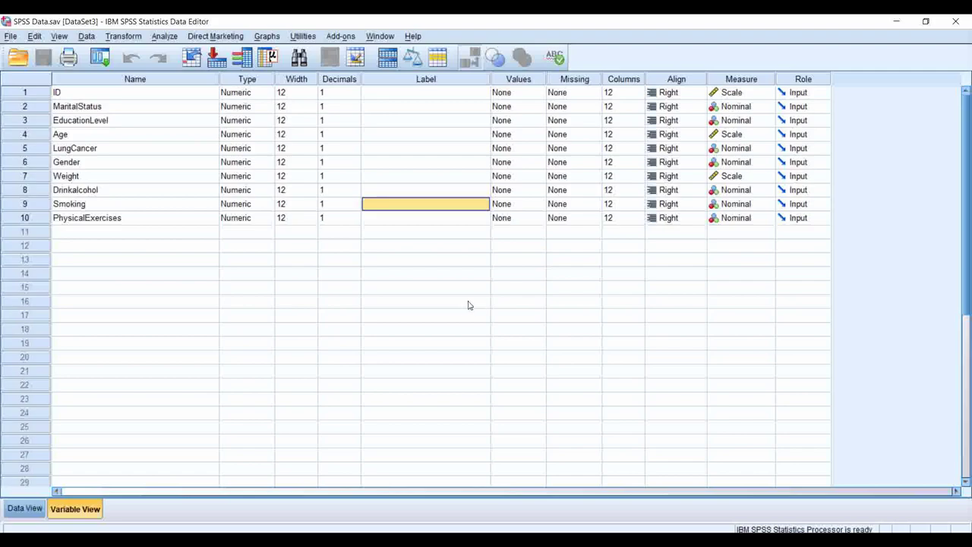
Open the exported DATASET file from the Desktop in Excel, check its variable columns and values, and close it.
key("alt+Tab")
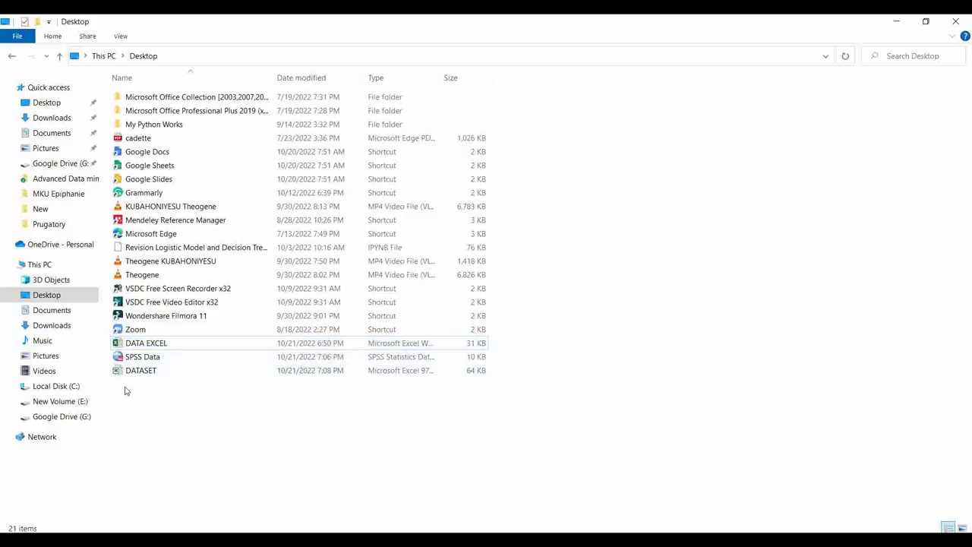
left_click_drag(133, 372, 139, 380)
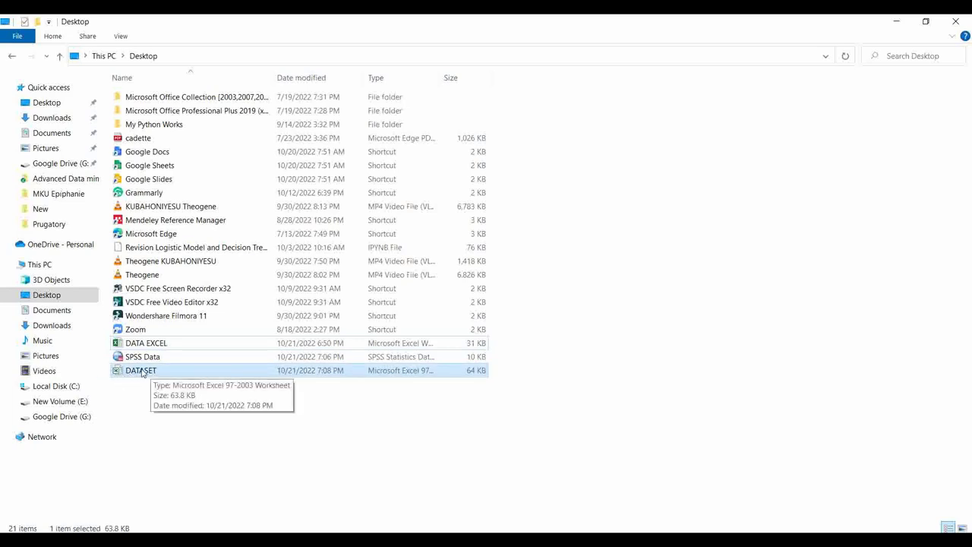
double_click(141, 372)
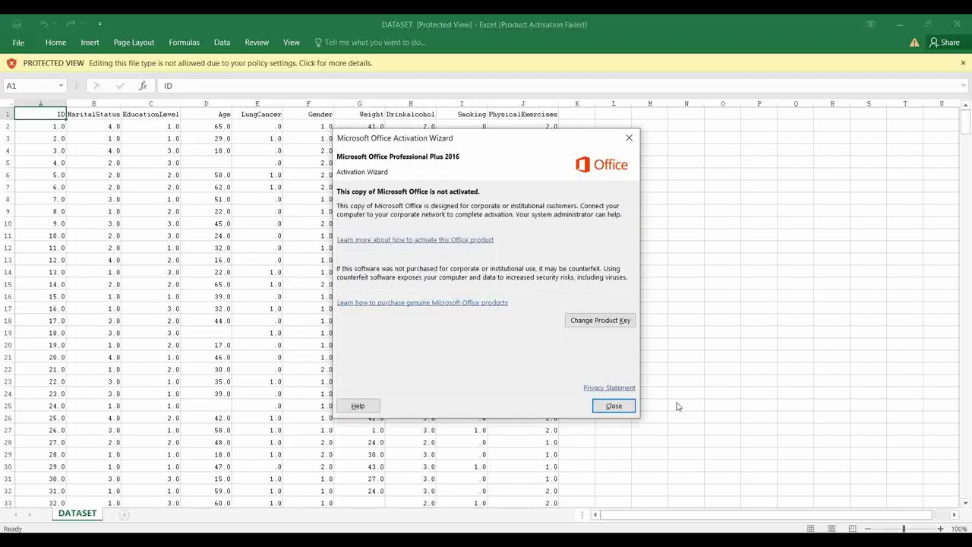
left_click(613, 406)
left_click(240, 272)
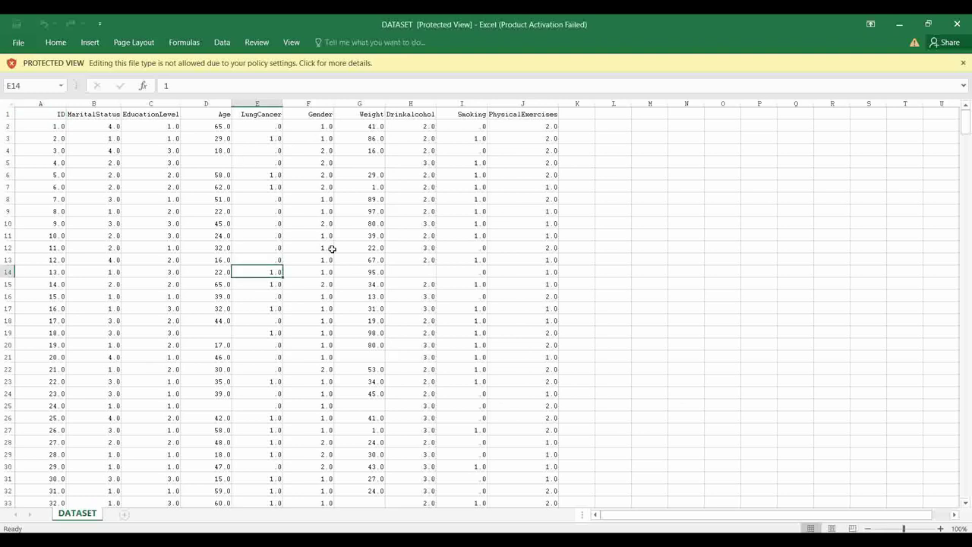
left_click(185, 184)
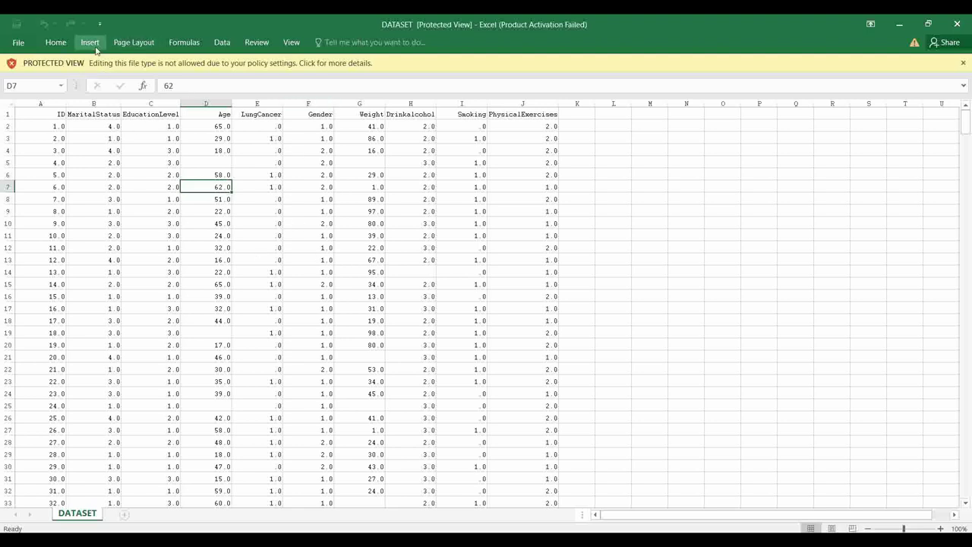
left_click(957, 23)
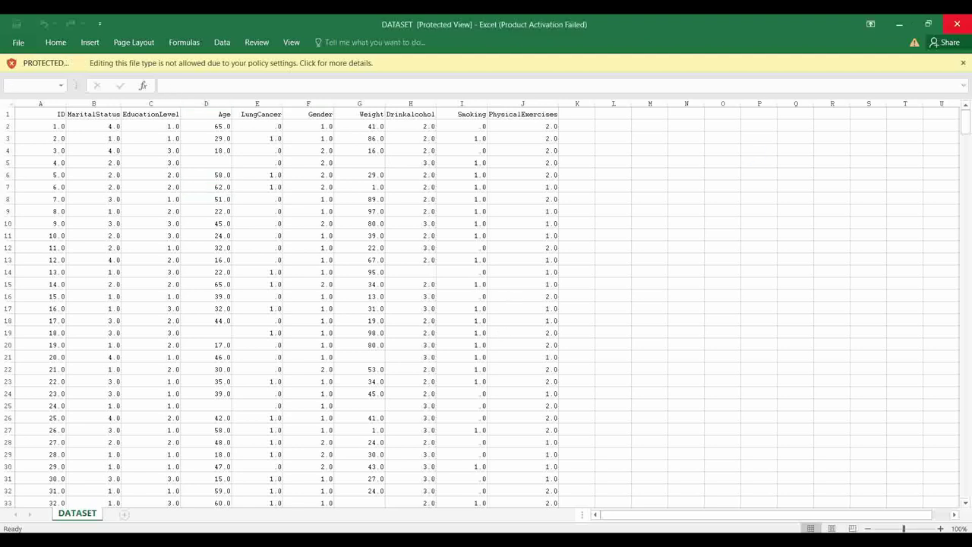
Switch back to SPSS Data.sav in SPSS and review the data values of Gender, EducationLevel and MaritalStatus.
mouse_move(683, 532)
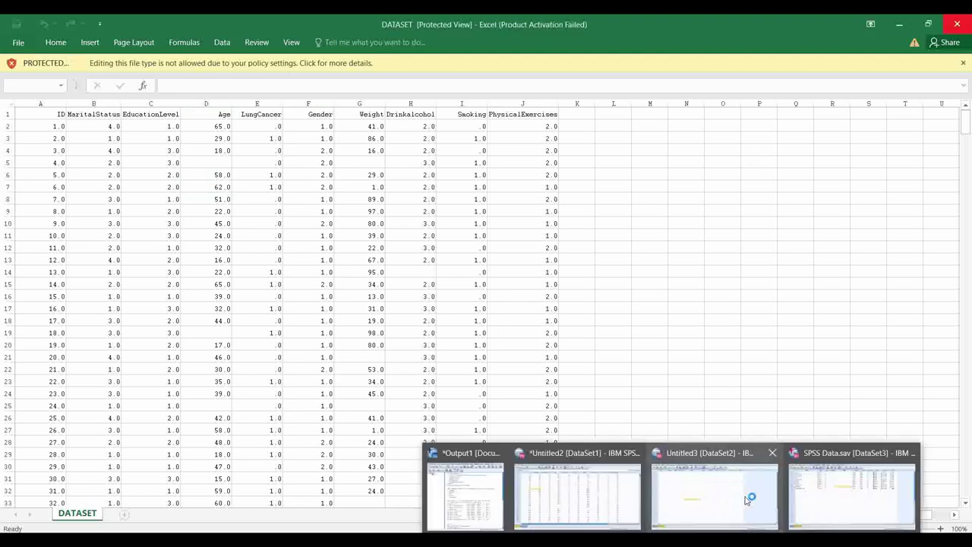
left_click(869, 484)
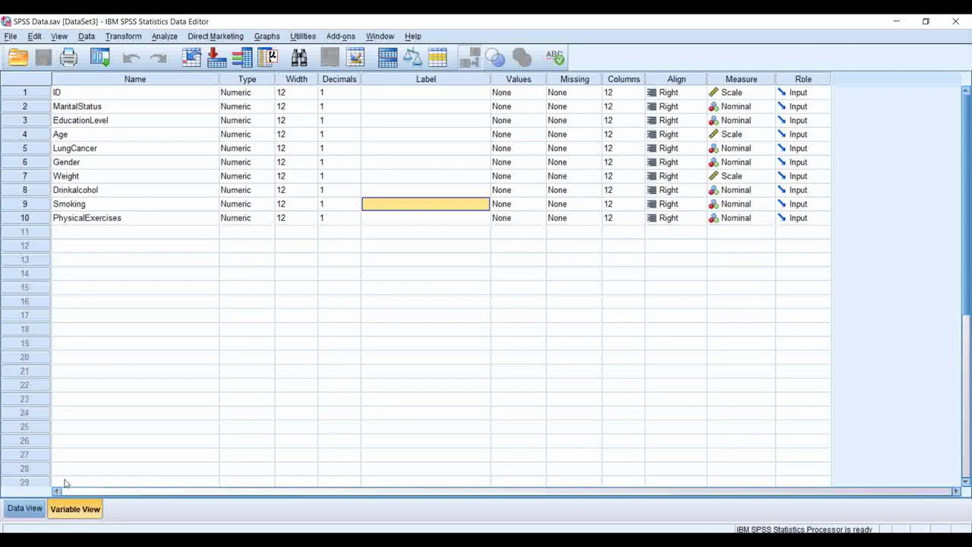
left_click(25, 508)
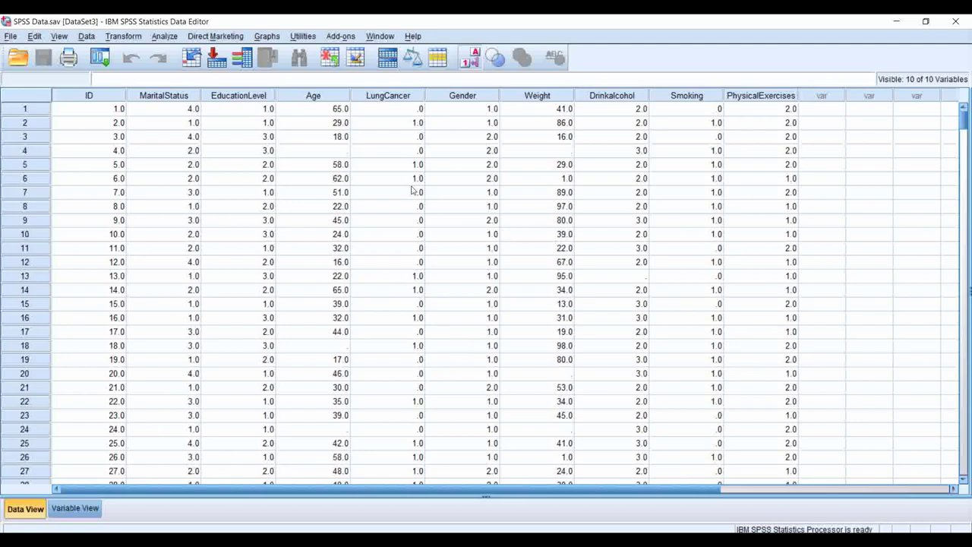
left_click(456, 99)
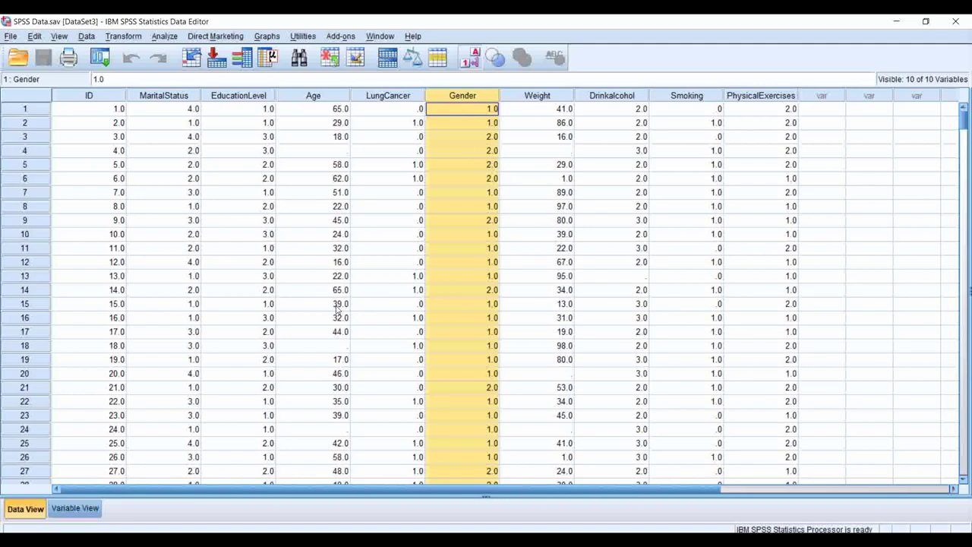
left_click(261, 196)
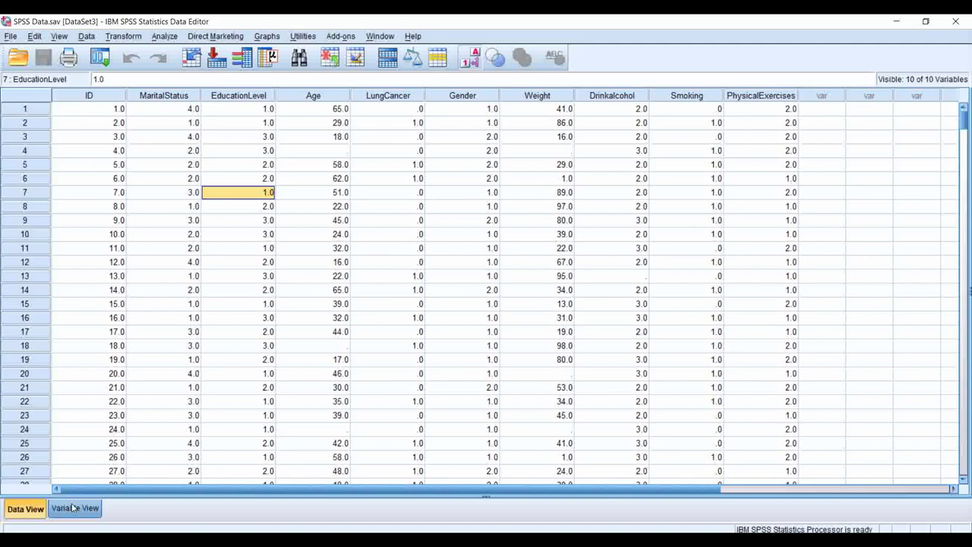
left_click(167, 177)
left_click(158, 122)
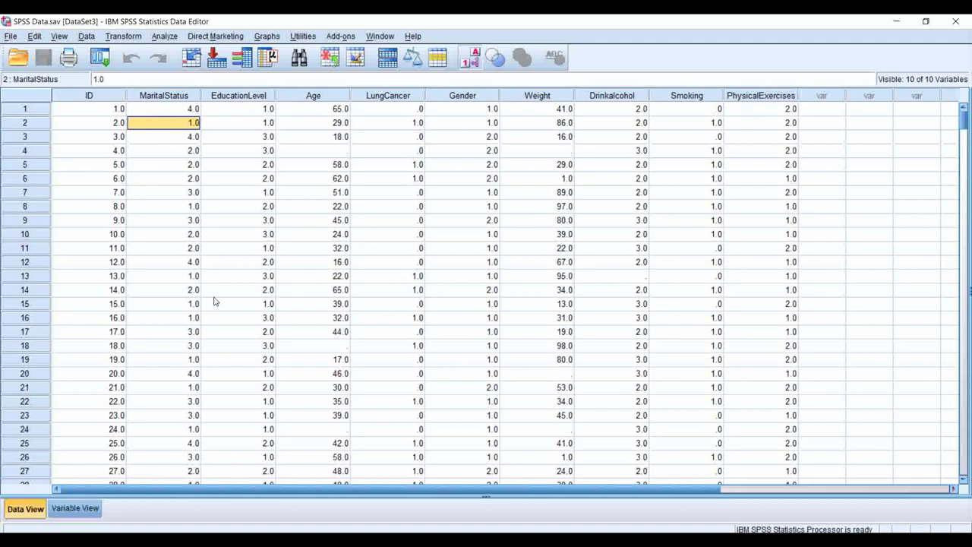
Set the number of decimals of the Gender variable to 0 in its variable definition.
left_click(82, 512)
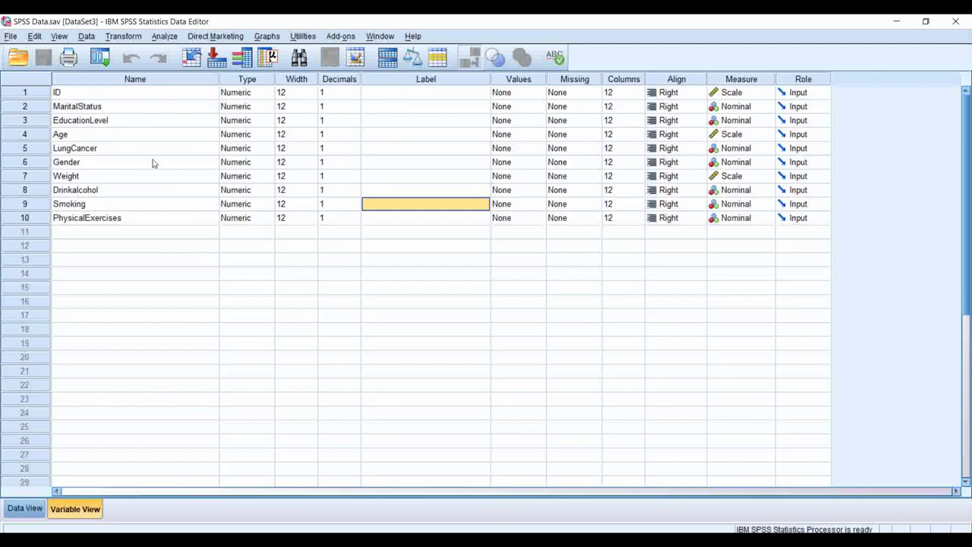
left_click(82, 164)
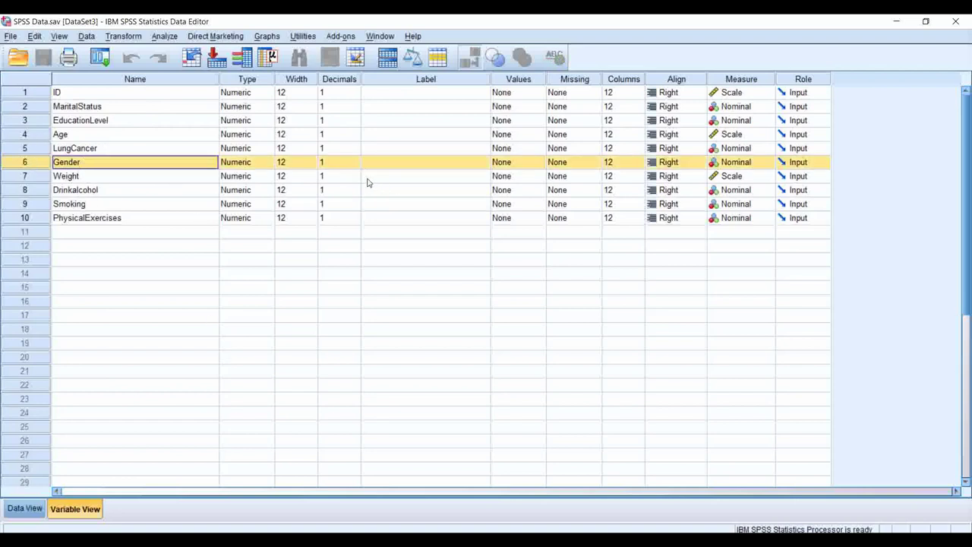
left_click(335, 168)
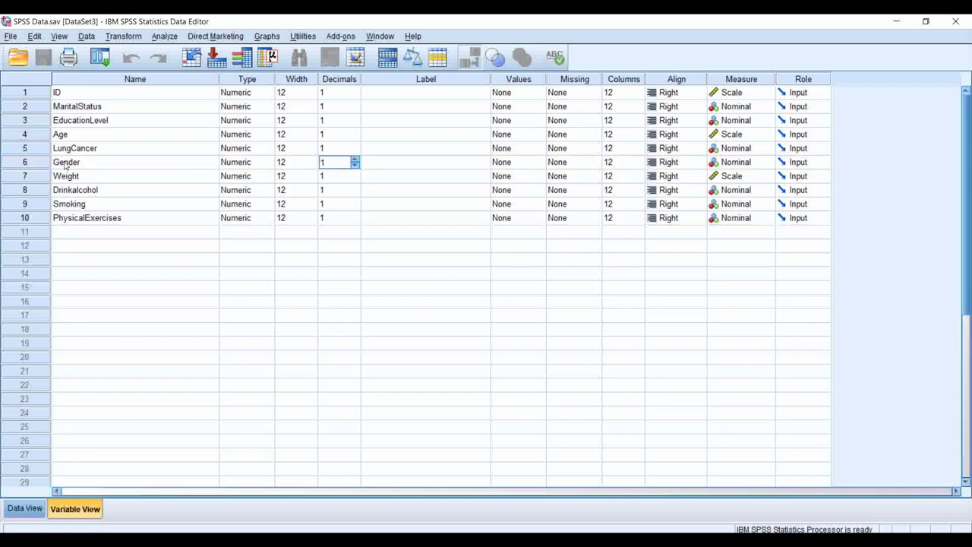
left_click(236, 163)
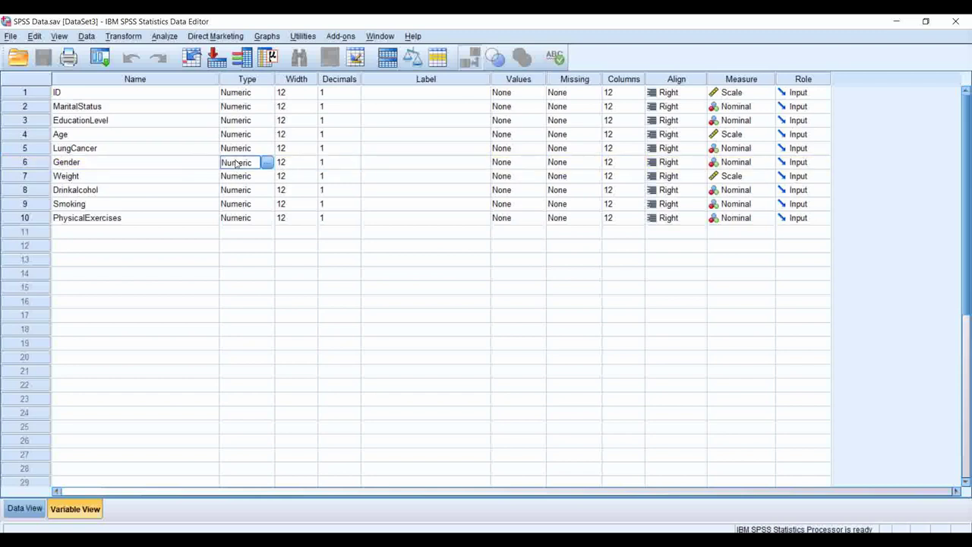
left_click(333, 165)
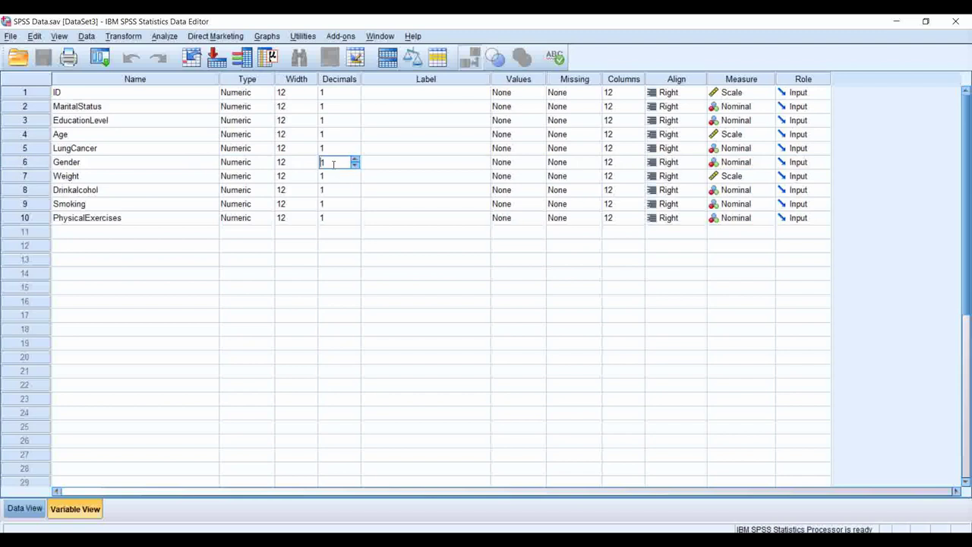
left_click(354, 165)
left_click(413, 167)
left_click(326, 164)
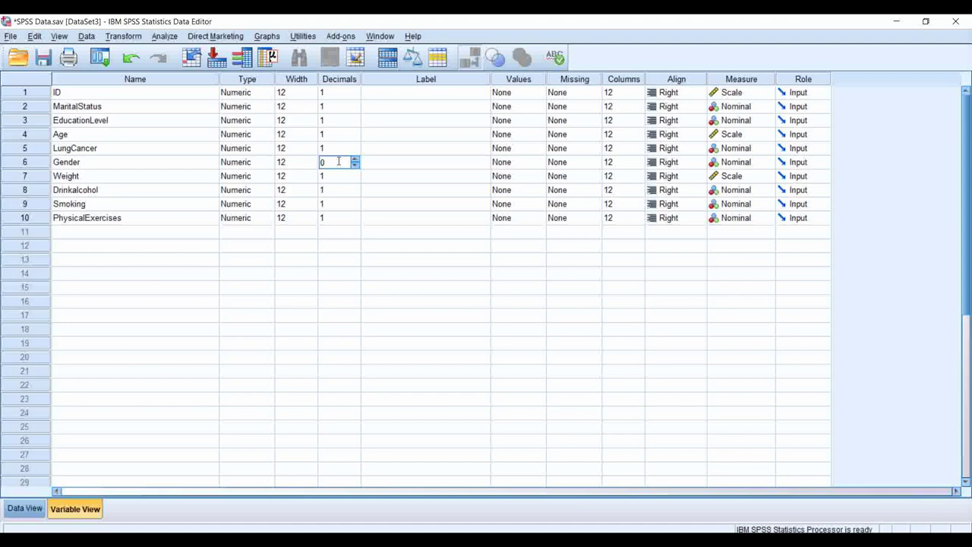
left_click(402, 167)
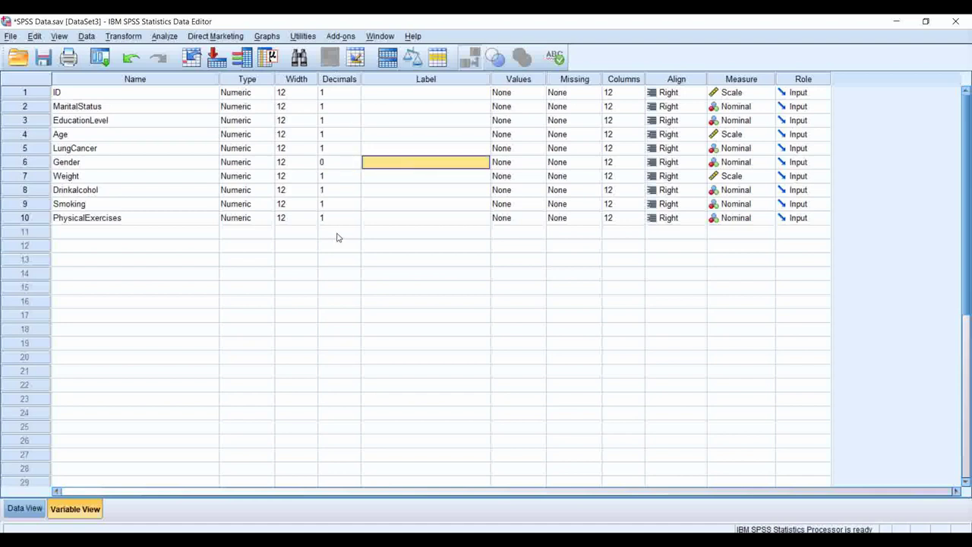
Label the Gender variable "Gender of respondent".
left_click(520, 164)
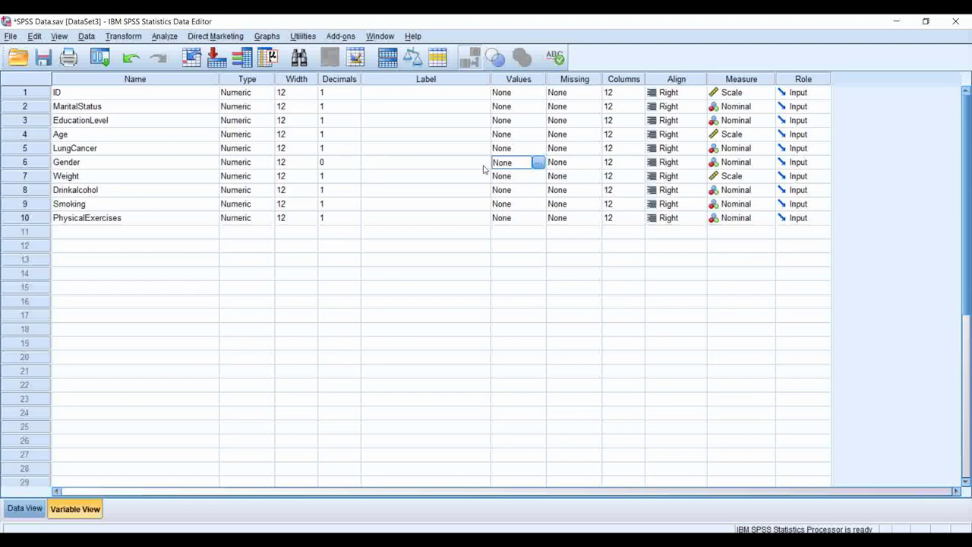
left_click(402, 168)
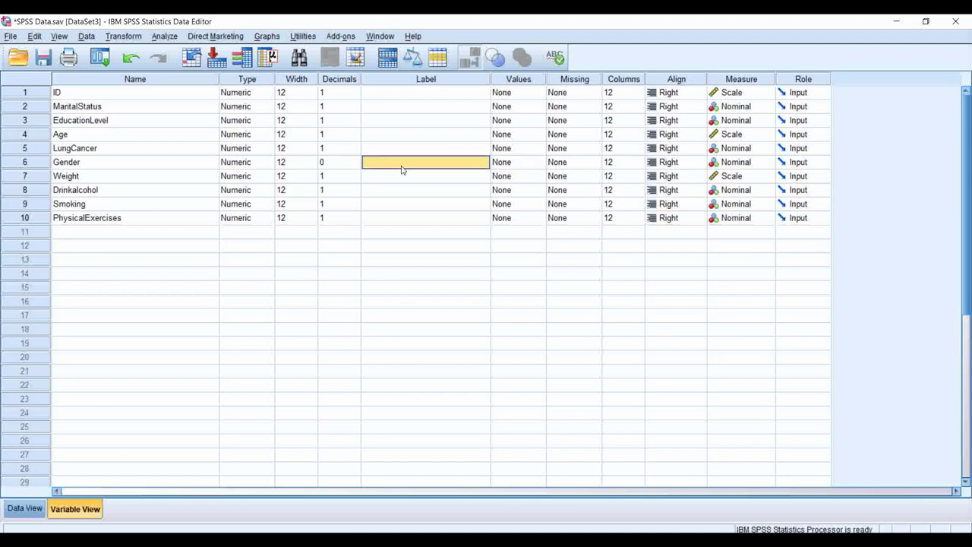
type("Gender")
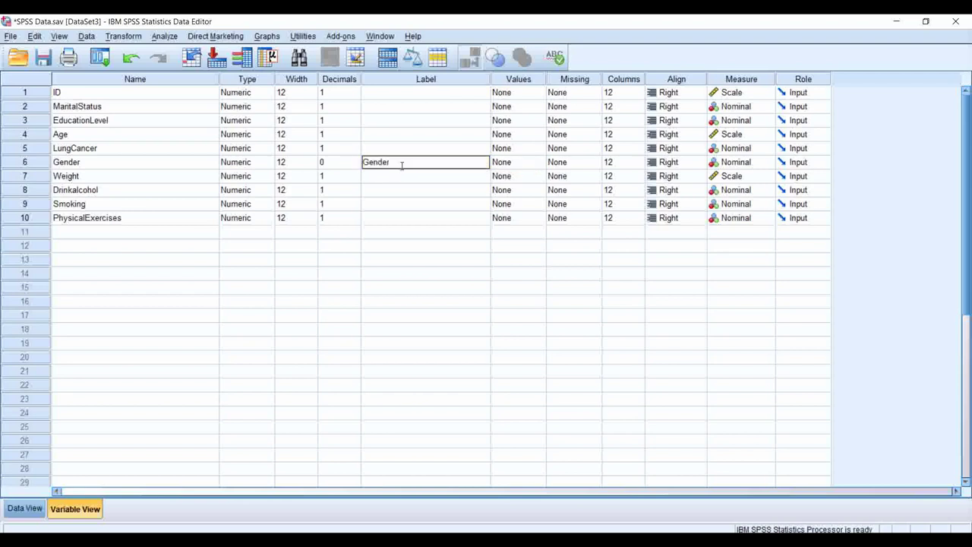
type(" of respondent")
key("Return")
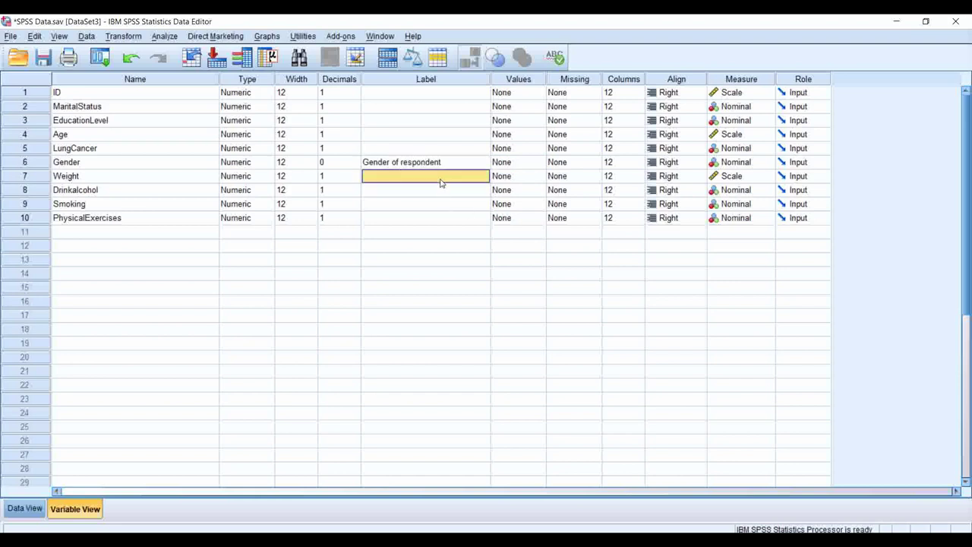
left_click(527, 152)
left_click(516, 163)
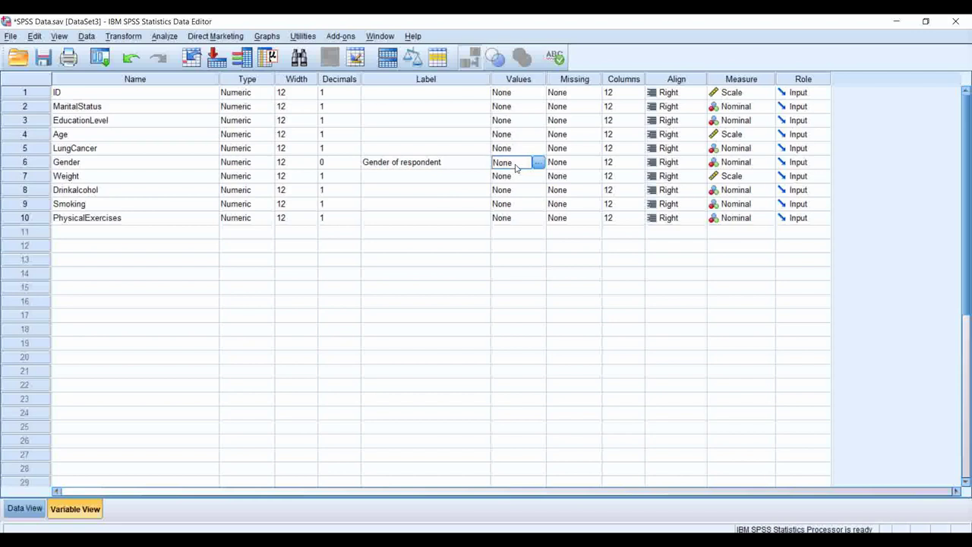
left_click(389, 162)
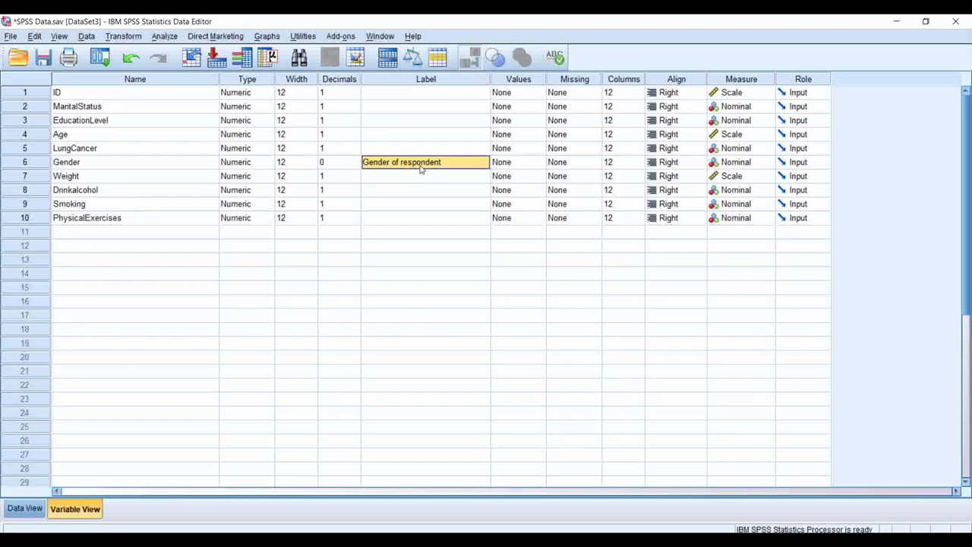
left_click(82, 161)
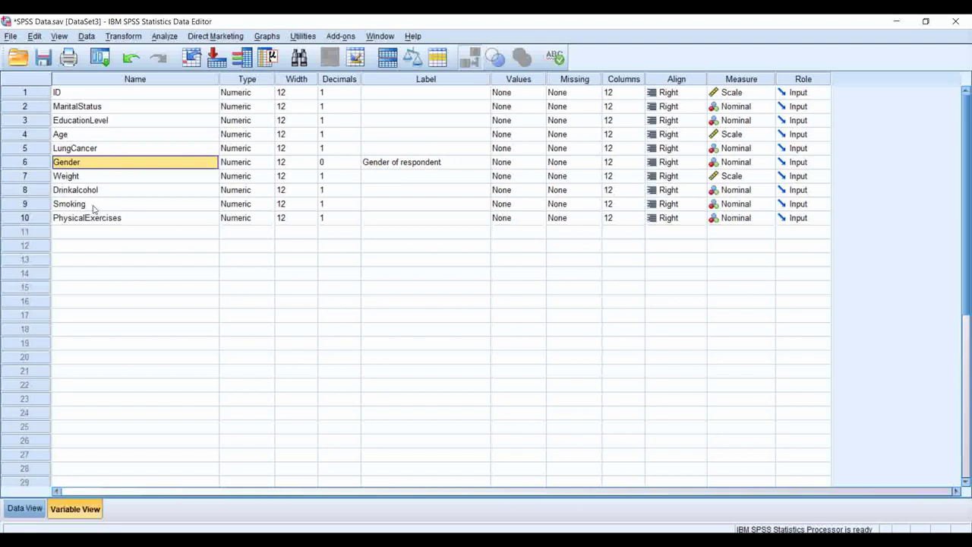
left_click(469, 164)
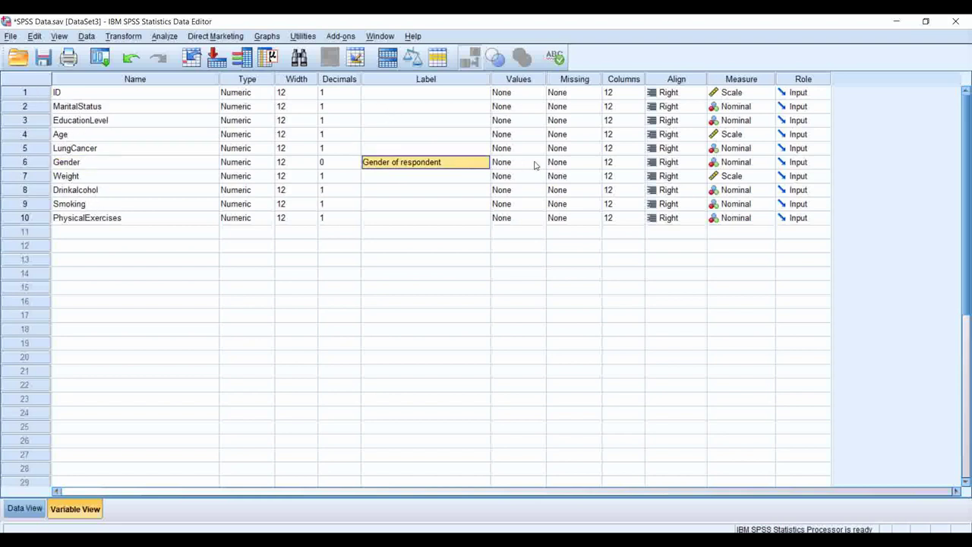
double_click(535, 164)
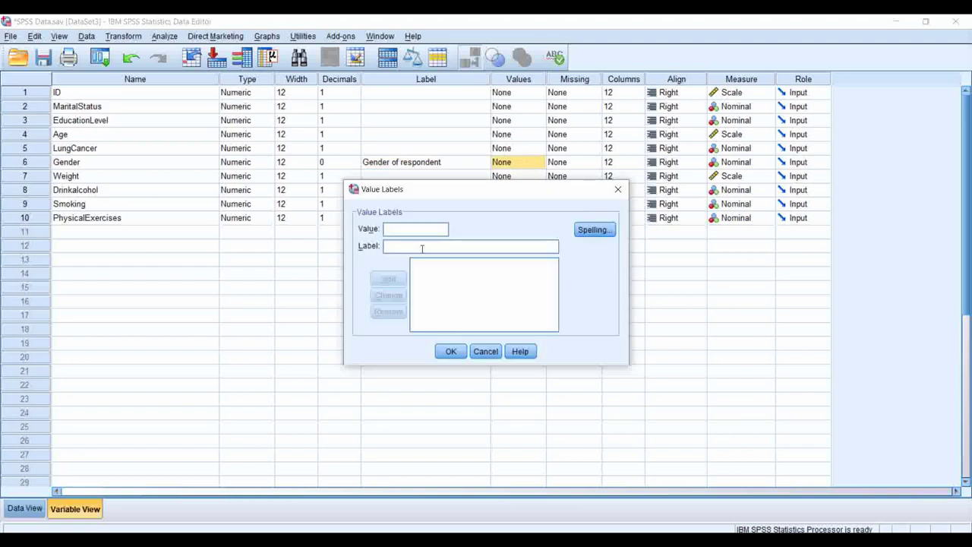
type("1")
left_click(616, 189)
left_click(384, 164)
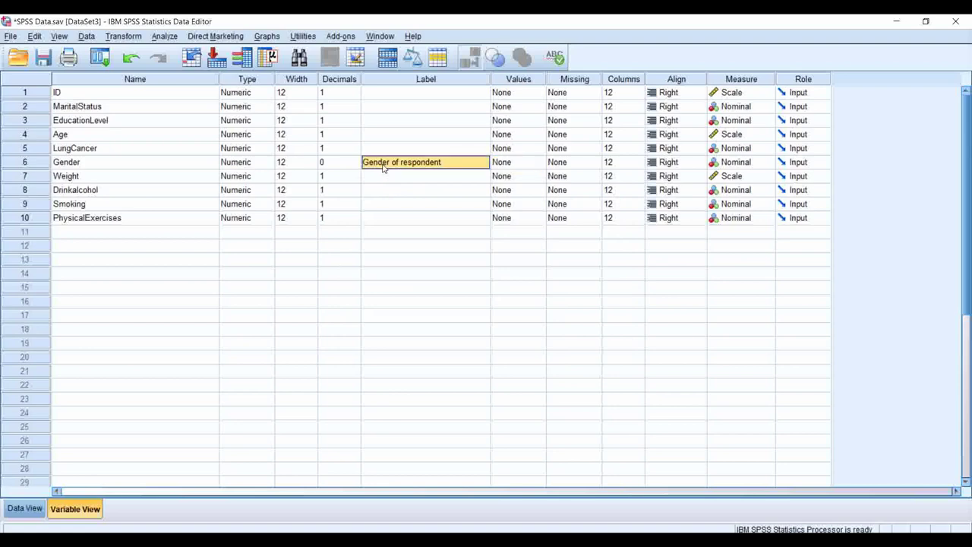
Sort the dataset's cases in ascending order by Gender.
left_click(25, 509)
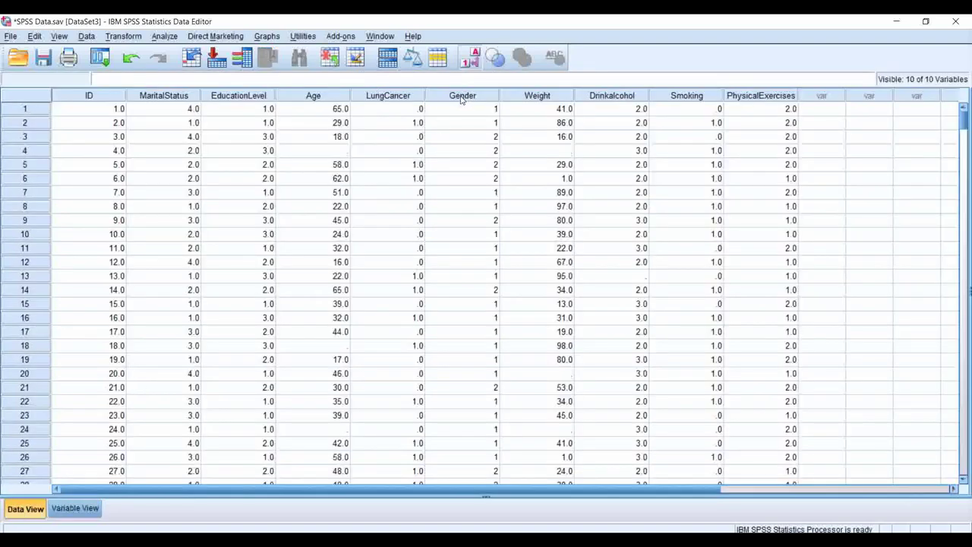
mouse_move(460, 100)
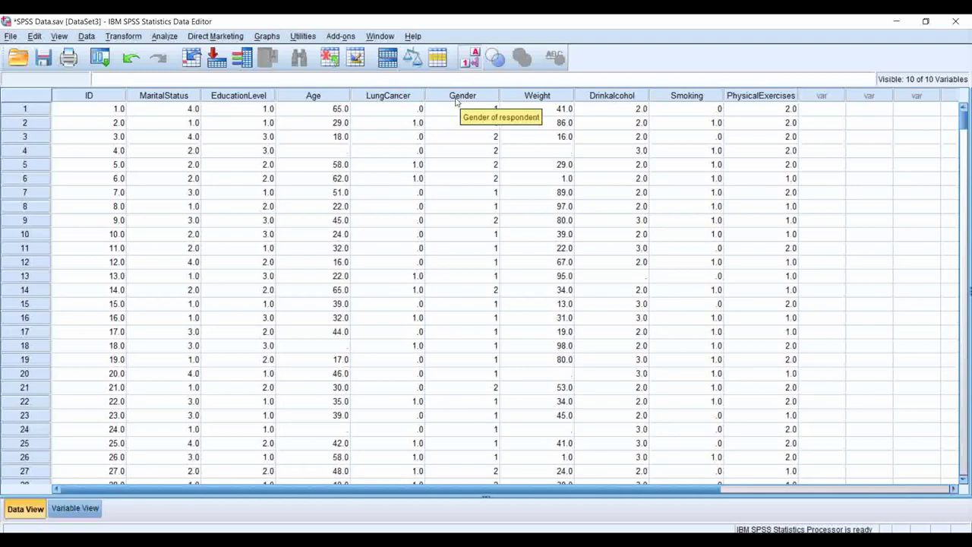
left_click(461, 98)
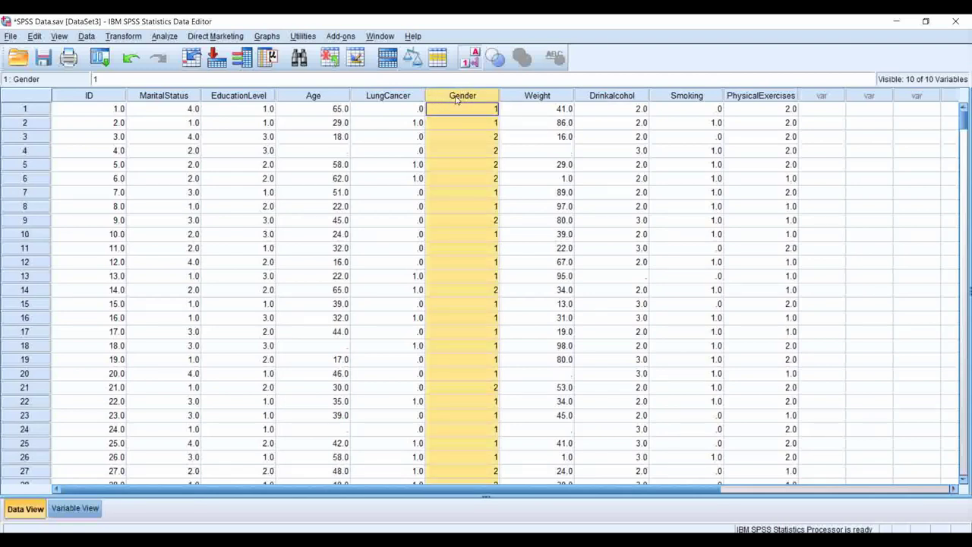
right_click(455, 99)
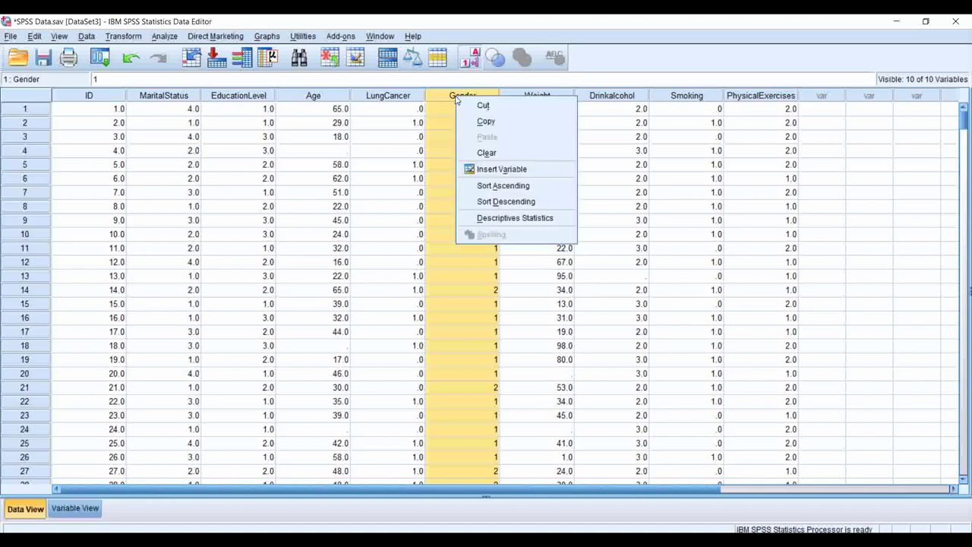
left_click(495, 185)
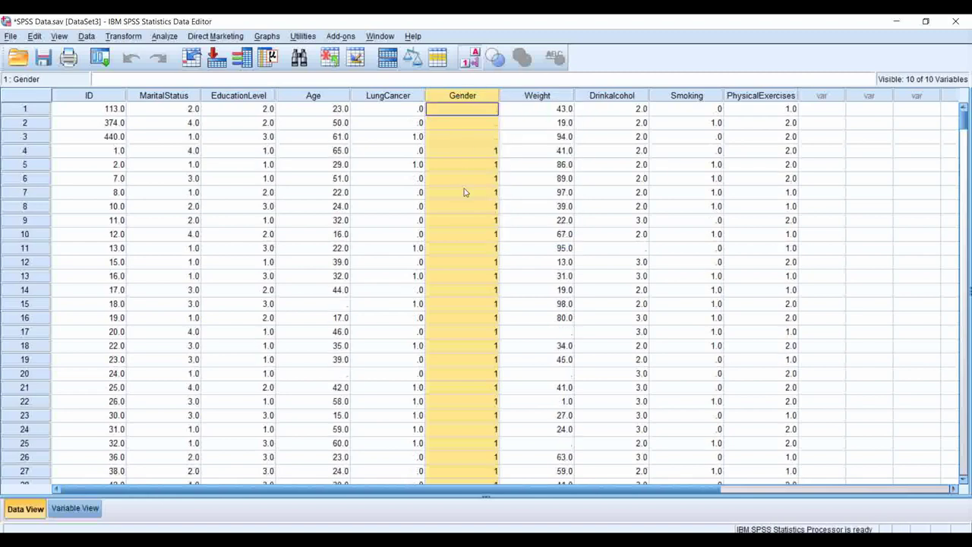
left_click(462, 192)
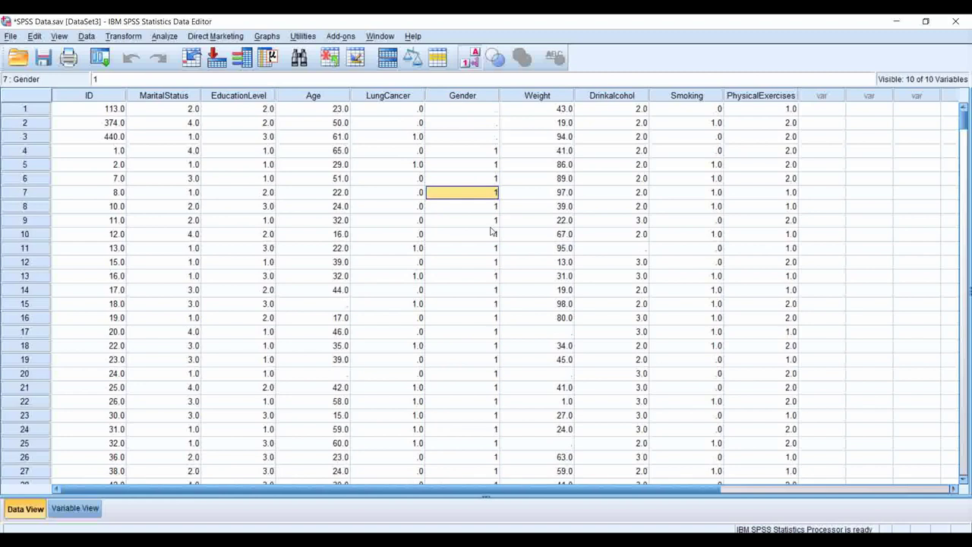
Check the coded Gender values and sort the cases in descending order by Gender.
left_click(480, 151)
left_click(478, 192)
mouse_move(444, 101)
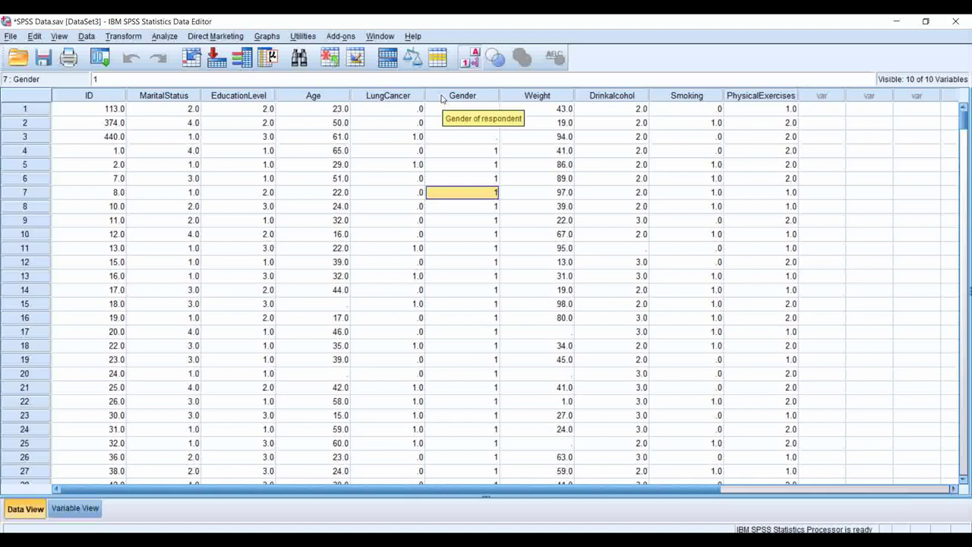
left_click(471, 156)
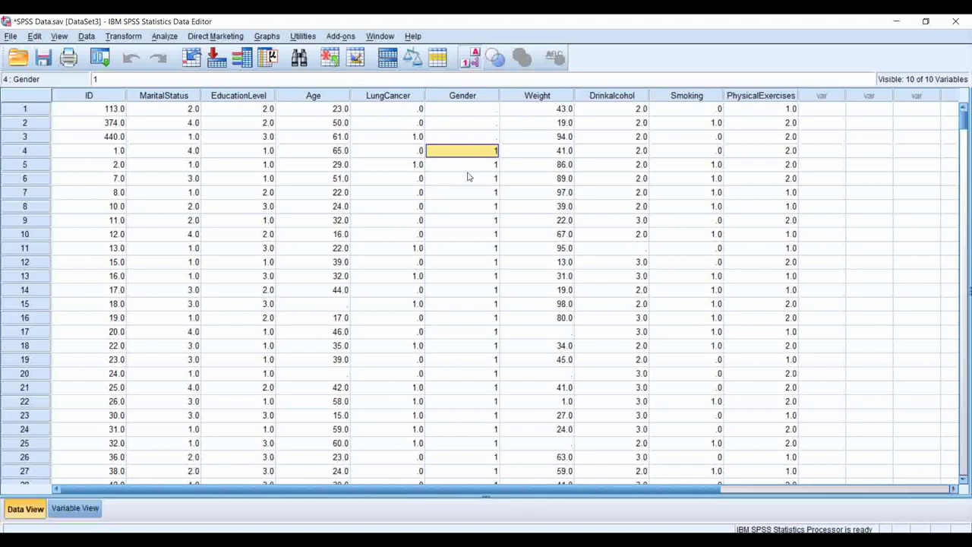
left_click(456, 95)
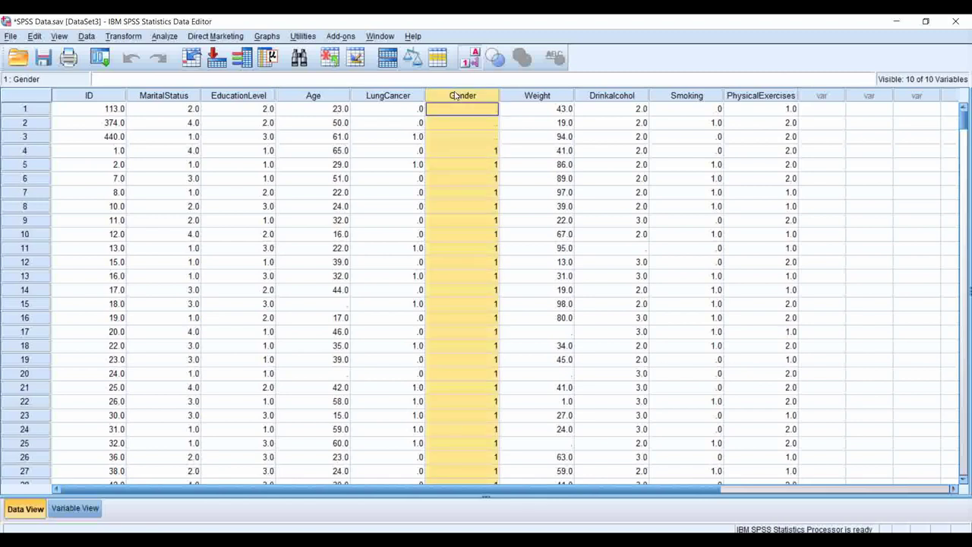
right_click(454, 96)
left_click(492, 197)
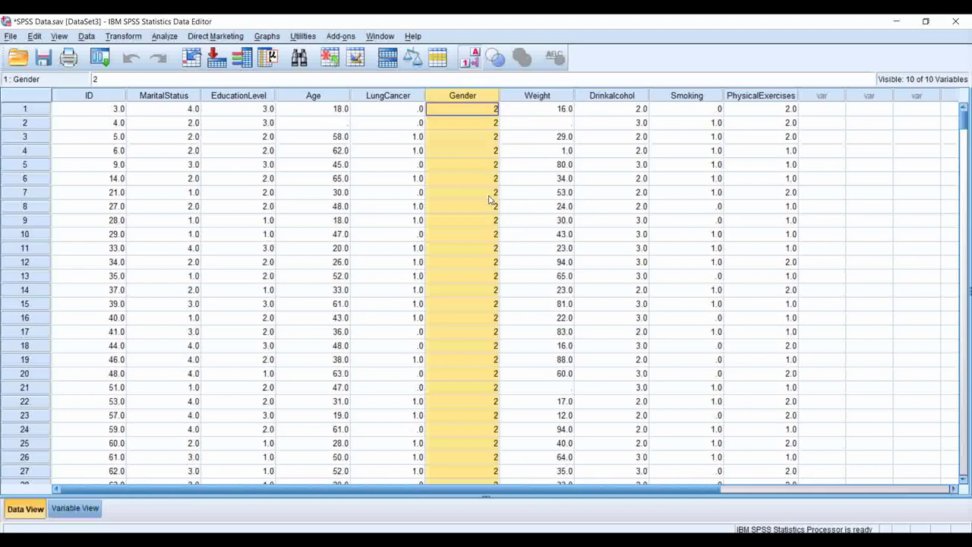
left_click(469, 138)
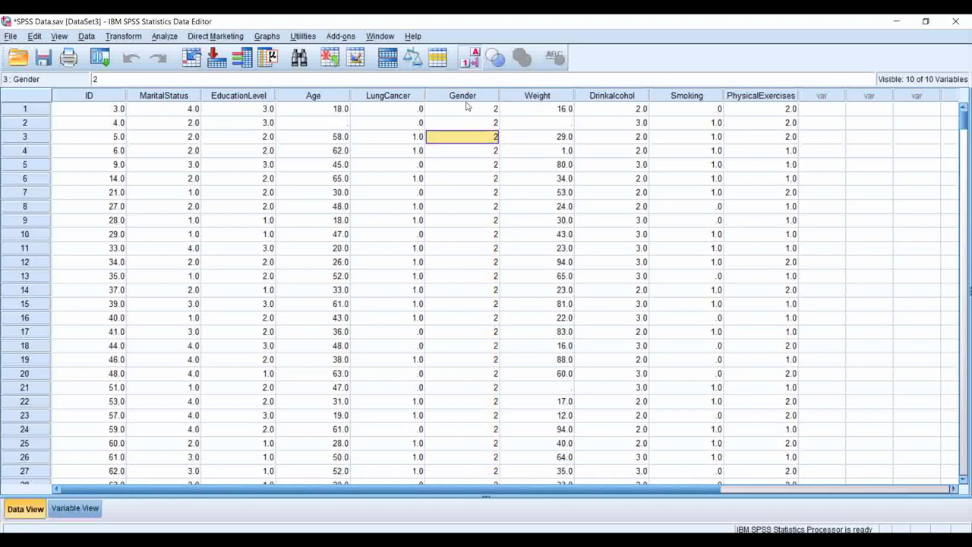
left_click(464, 96)
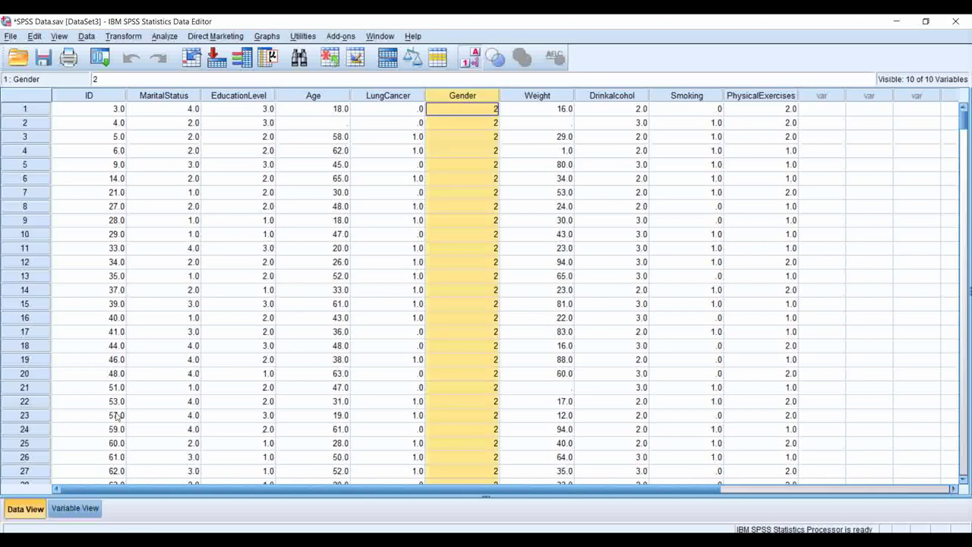
Add the value label "Male" for value 1 of the Gender variable in its variable definition.
left_click(75, 508)
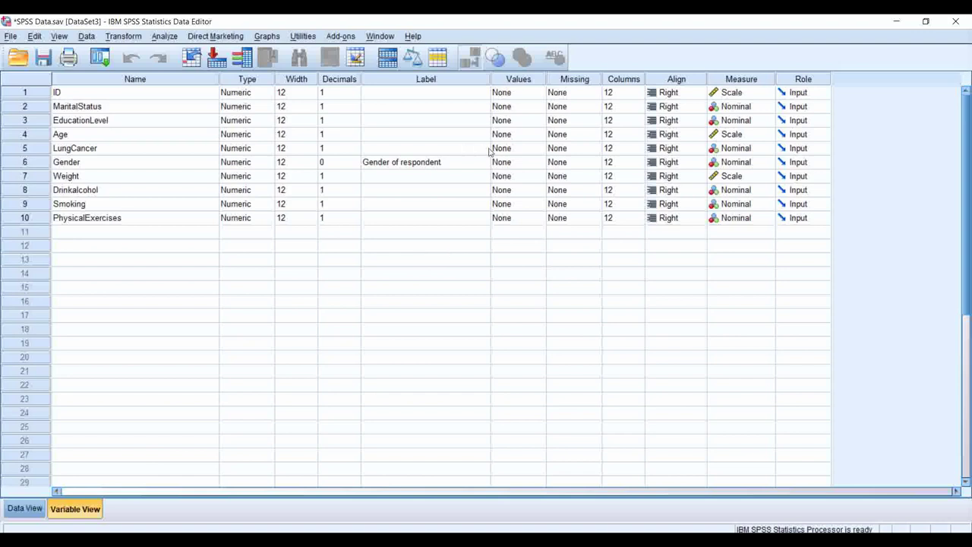
left_click(506, 165)
left_click(539, 163)
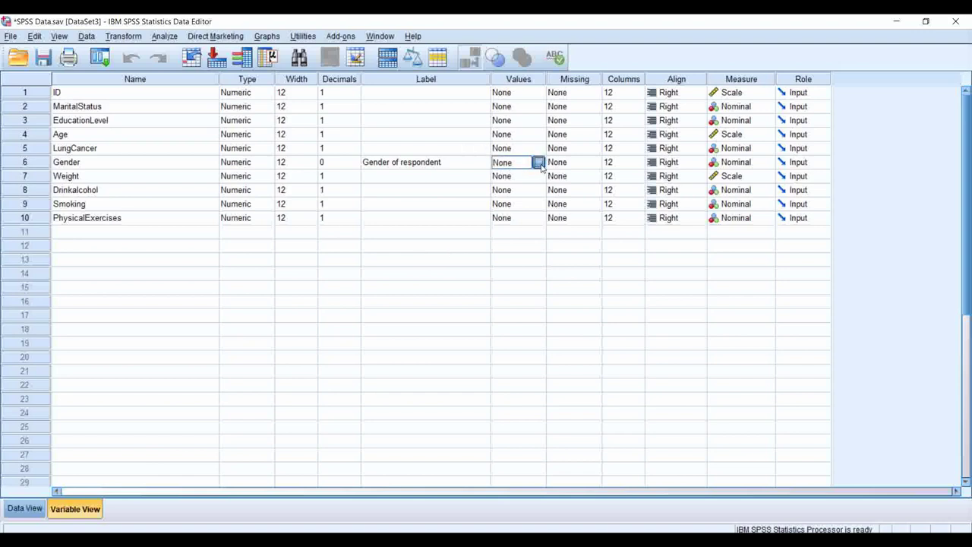
type("1")
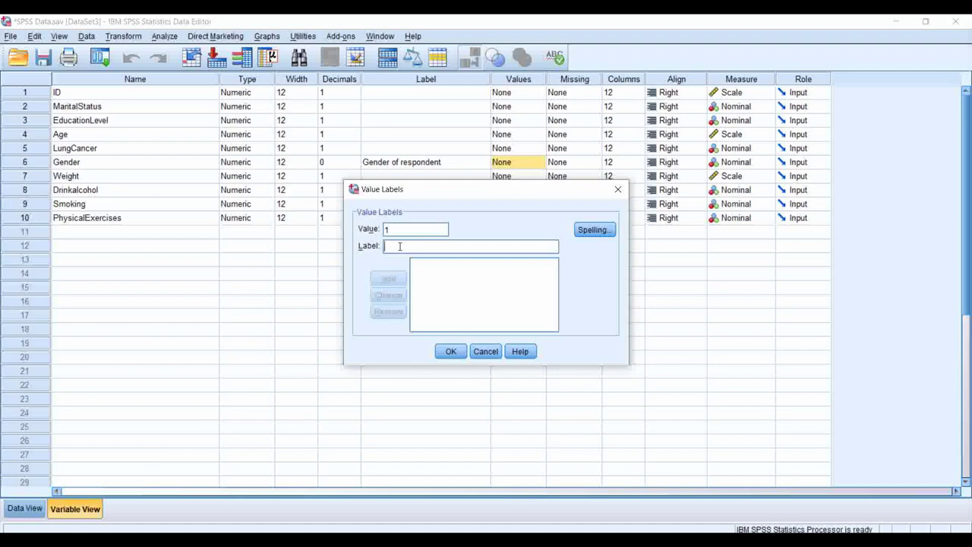
type(" = \"Male")
left_click(388, 281)
Add the value label "Female" for value 2 of Gender and apply the value labels.
type("2")
left_click(396, 245)
type("Female")
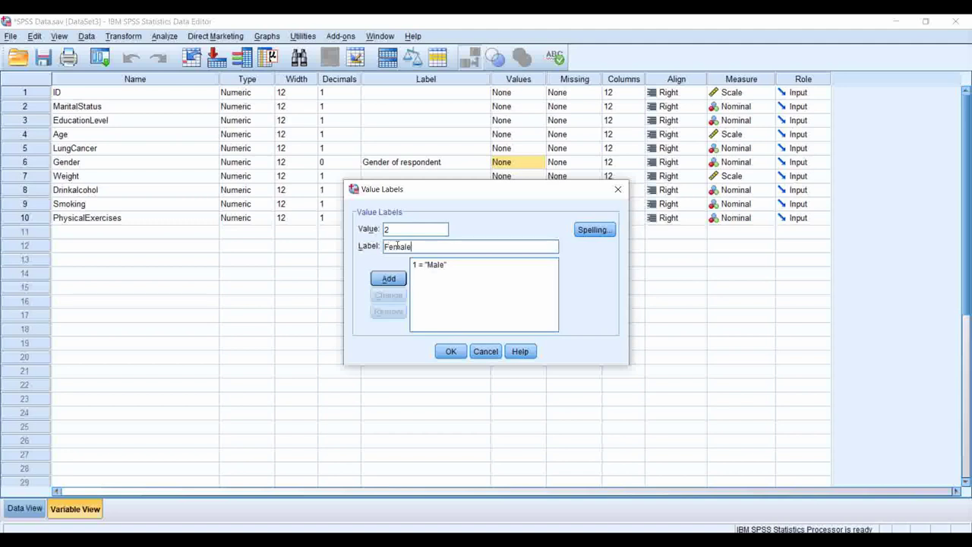
left_click(391, 280)
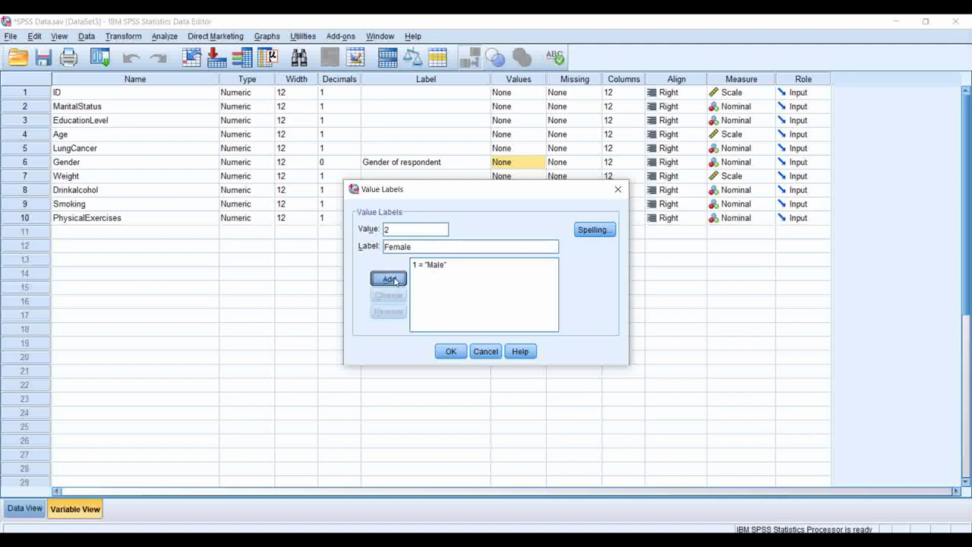
left_click(448, 354)
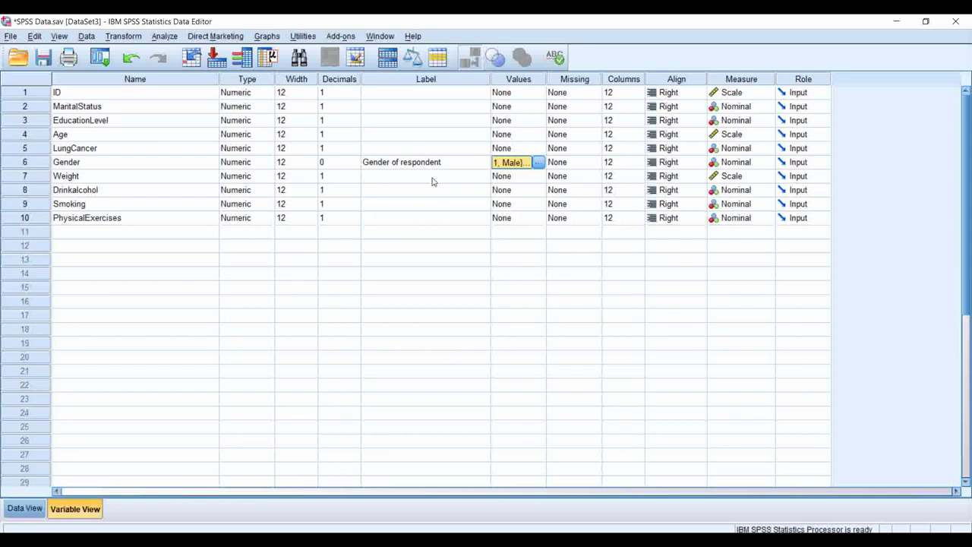
left_click(433, 179)
left_click(431, 161)
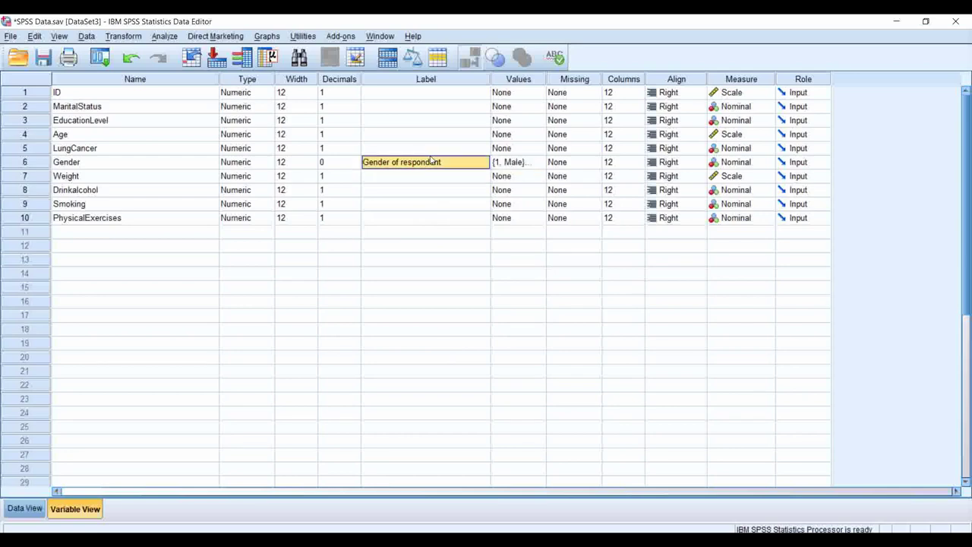
Return to the data values and sort the cases in ascending order by Gender.
left_click(23, 509)
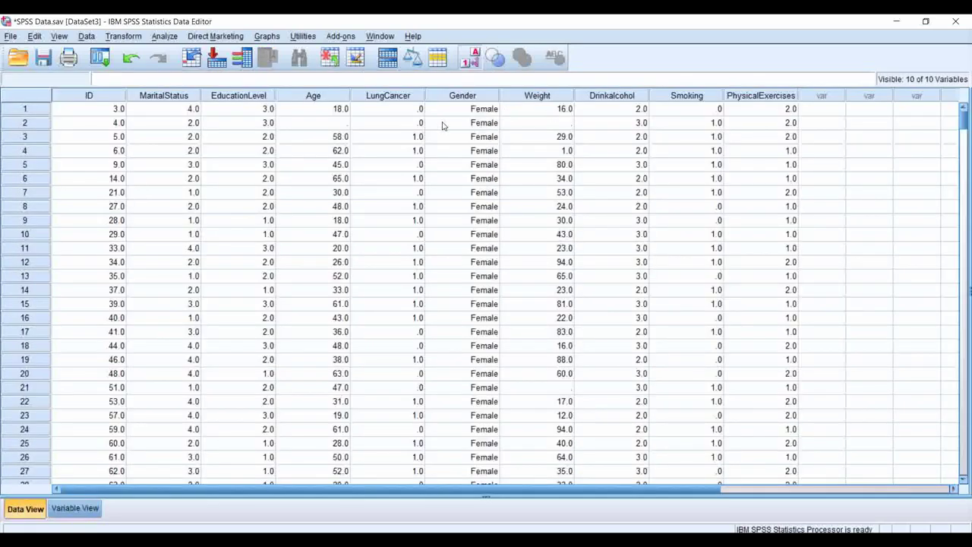
left_click(483, 251)
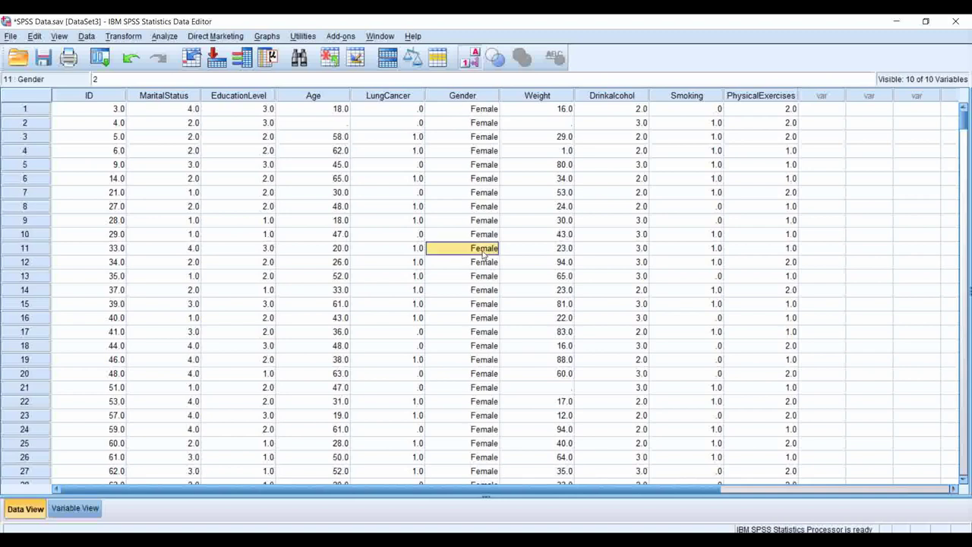
left_click(463, 97)
right_click(463, 98)
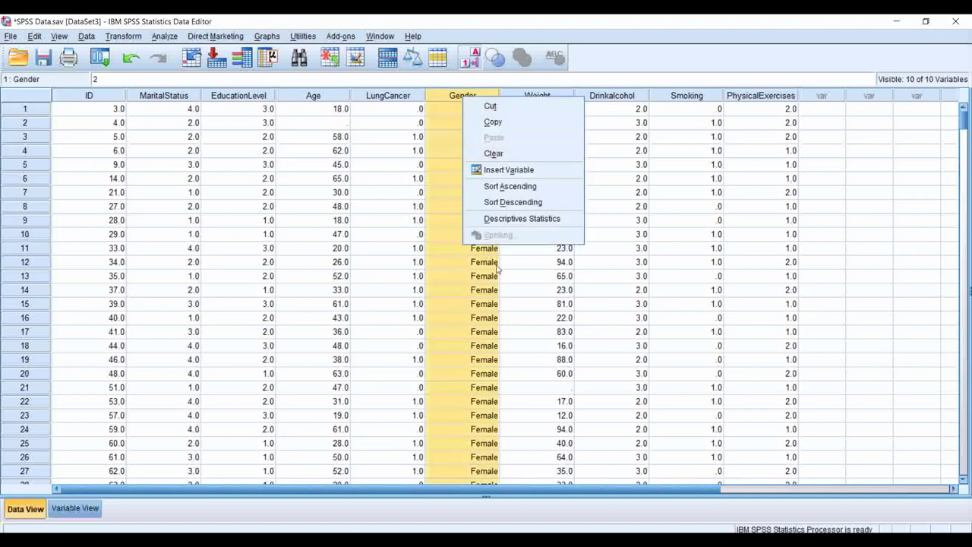
left_click(497, 188)
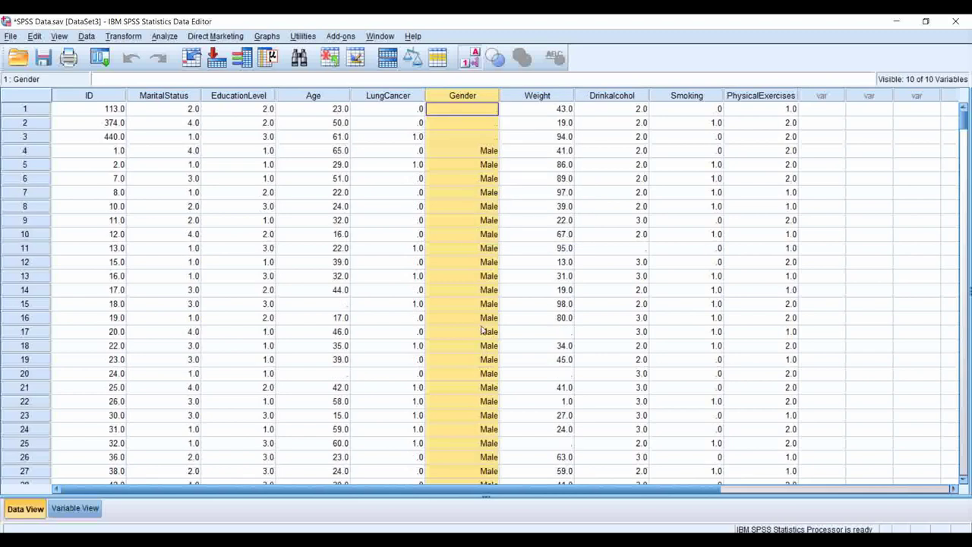
Sort the dataset's cases in ascending order by ID.
left_click(77, 99)
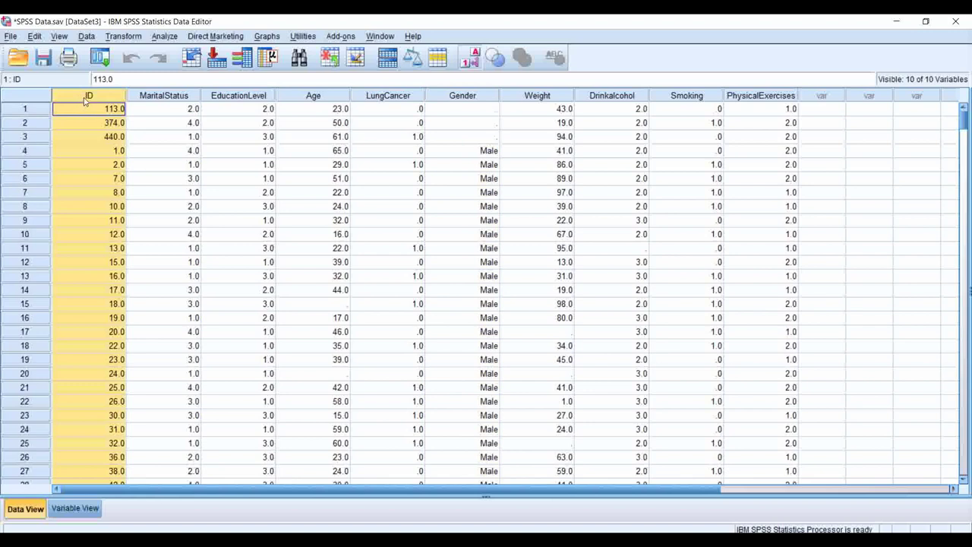
right_click(74, 97)
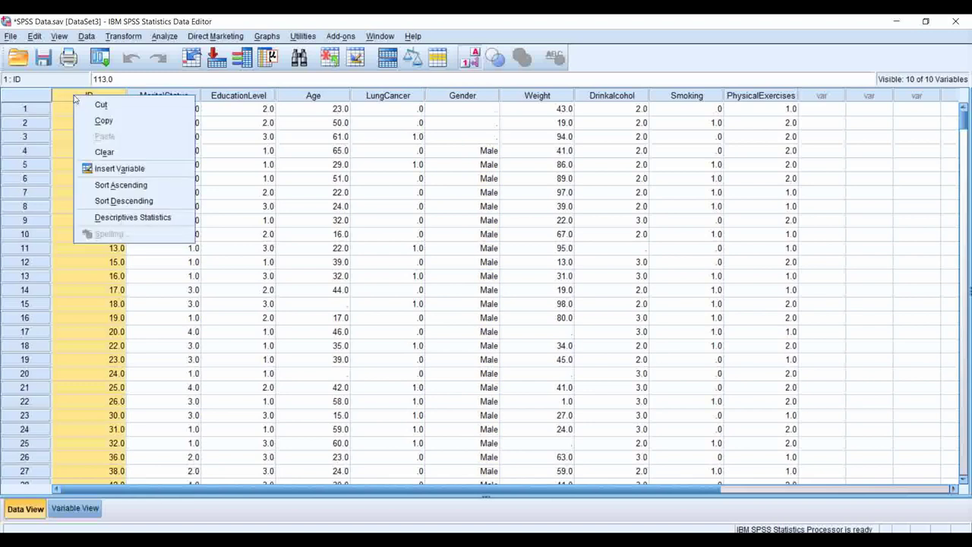
left_click(122, 185)
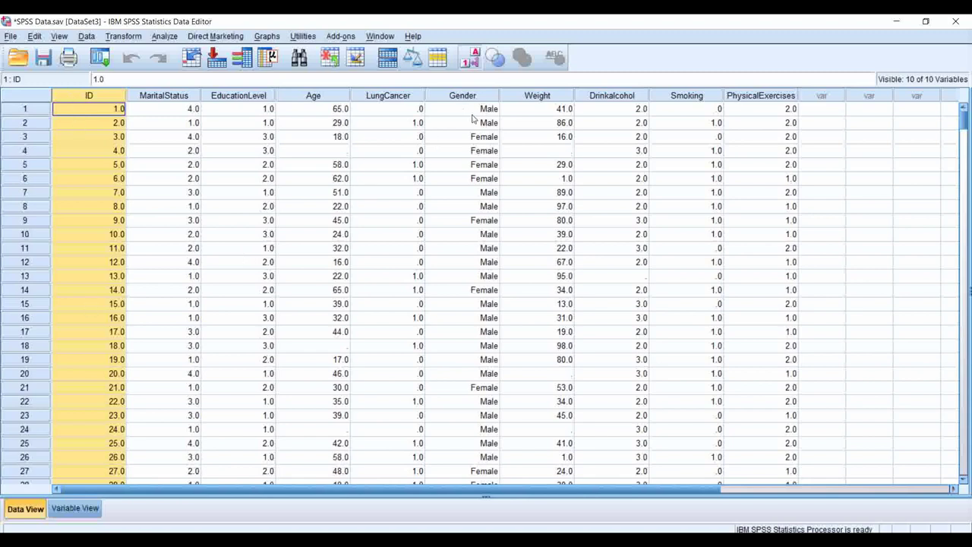
Compare the Gender column's numeric codes and value labels by switching the value label display off and on.
left_click(427, 112)
left_click(476, 124)
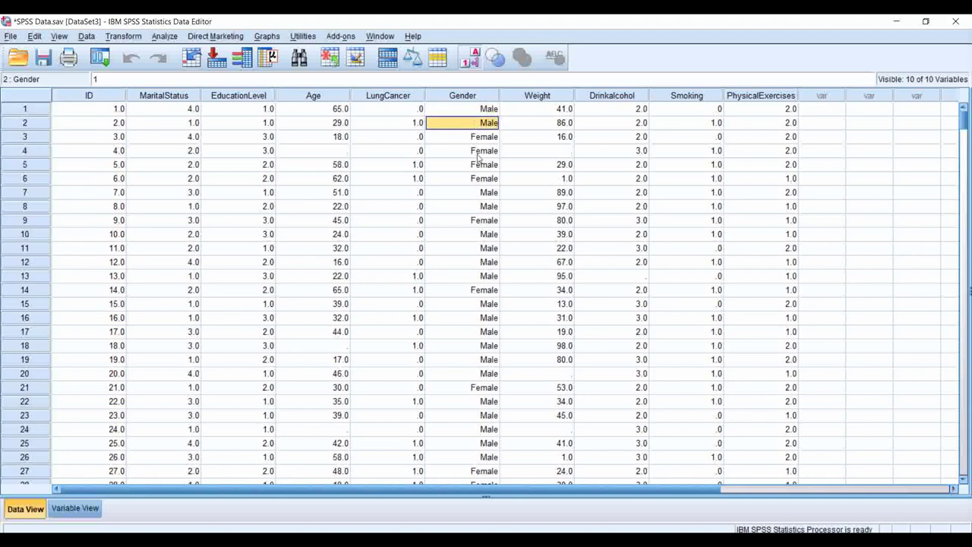
left_click(470, 140)
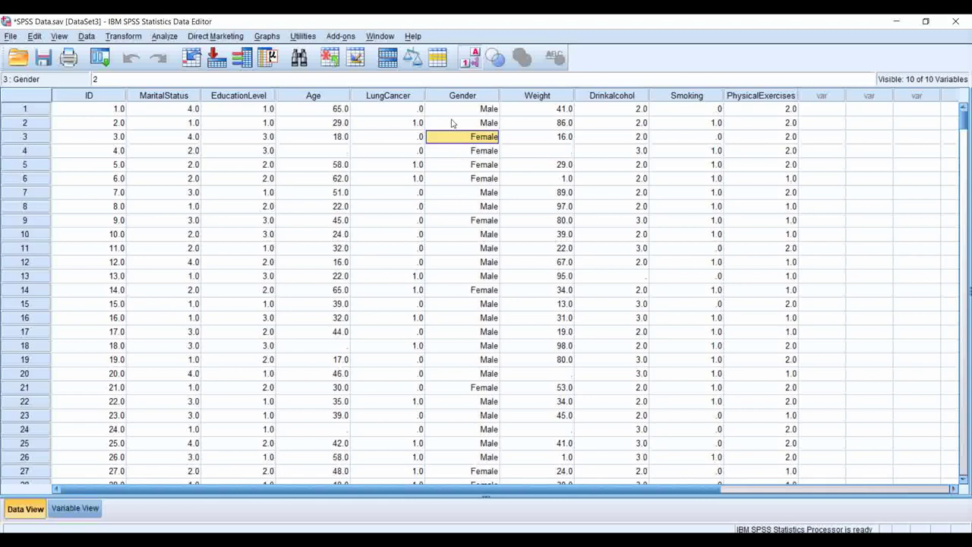
left_click(464, 61)
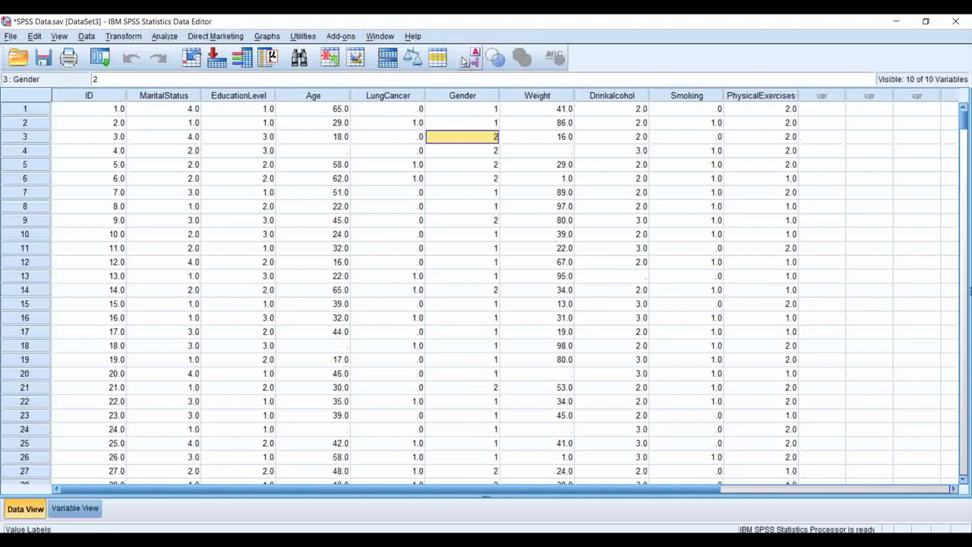
left_click(464, 61)
left_click(465, 61)
left_click(465, 62)
left_click(465, 62)
left_click(465, 61)
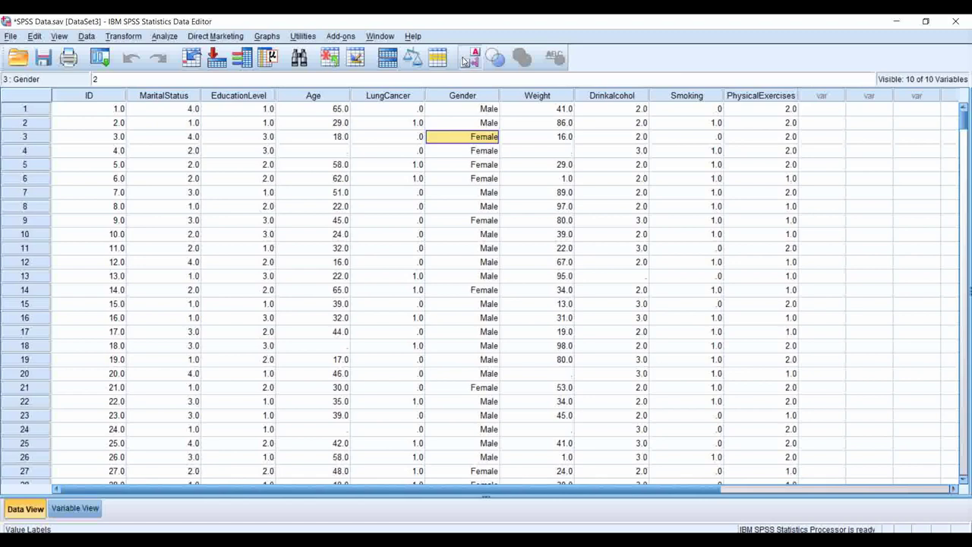
left_click(465, 60)
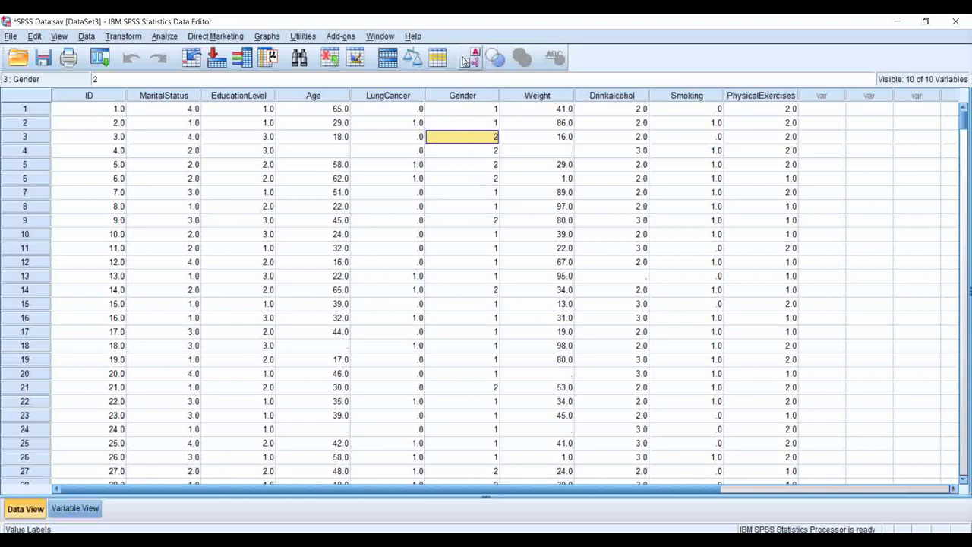
left_click(465, 60)
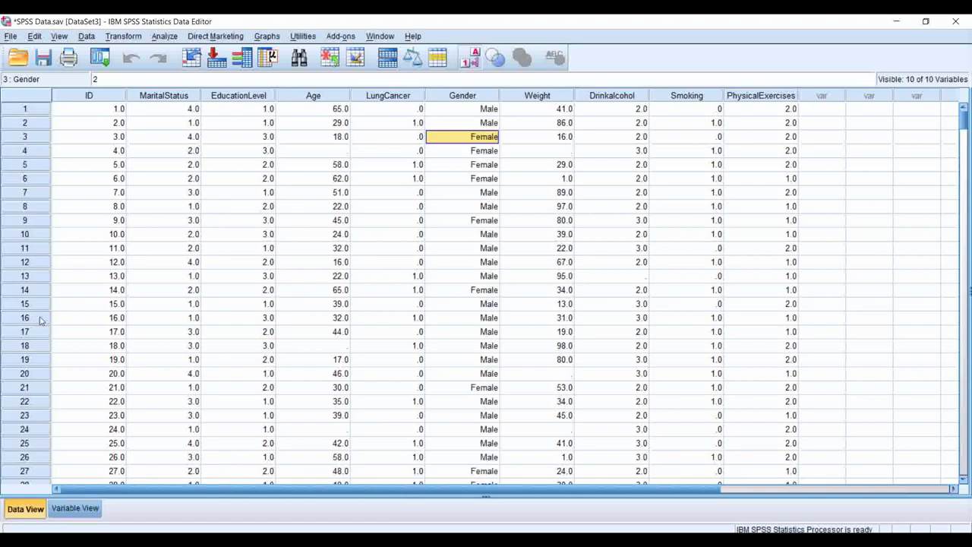
Sort the cases by EducationLevel in ascending order, followed by descending order, to check its codes.
left_click(235, 97)
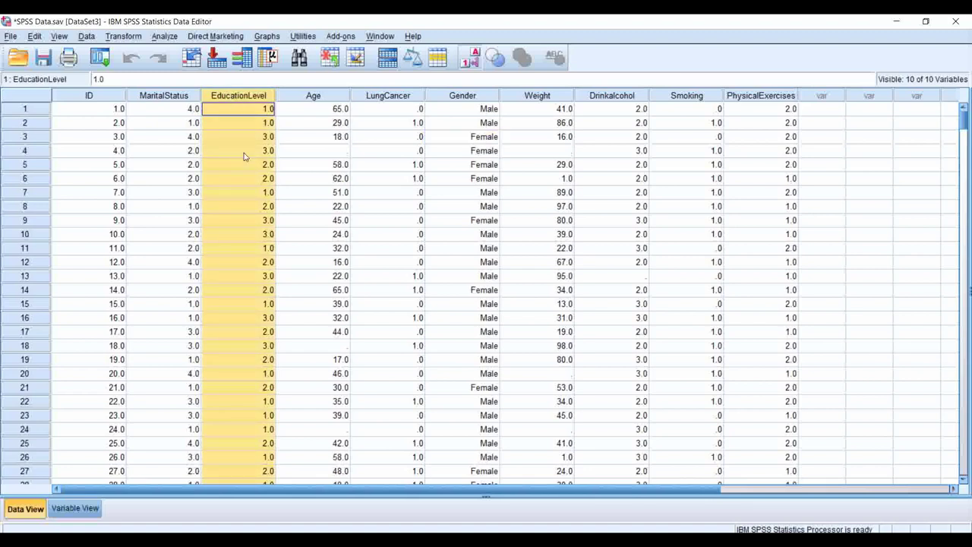
right_click(220, 97)
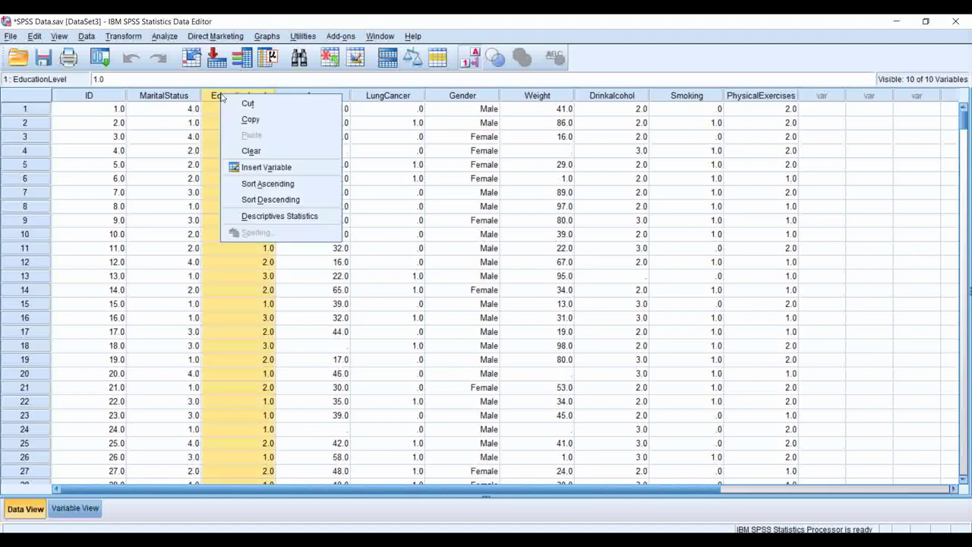
left_click(258, 187)
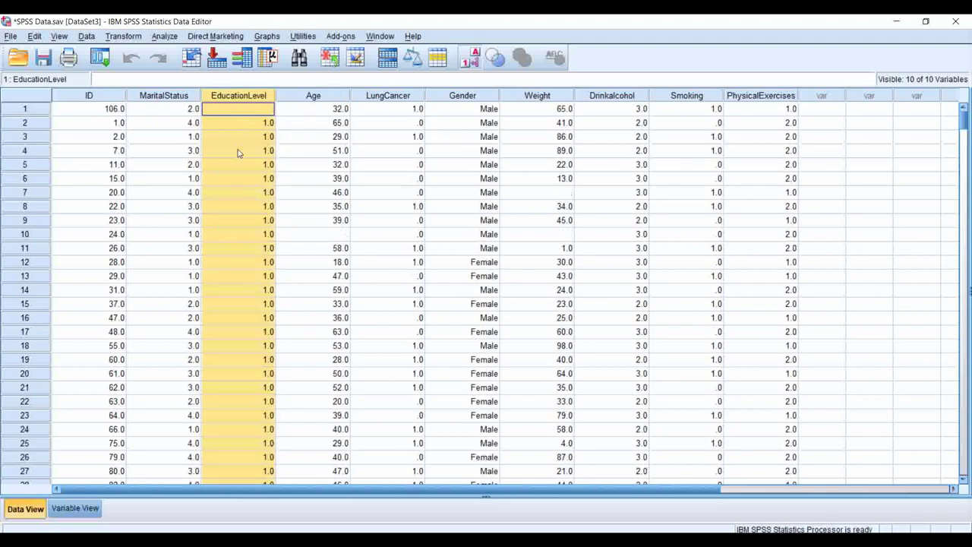
left_click(240, 153)
left_click(251, 125)
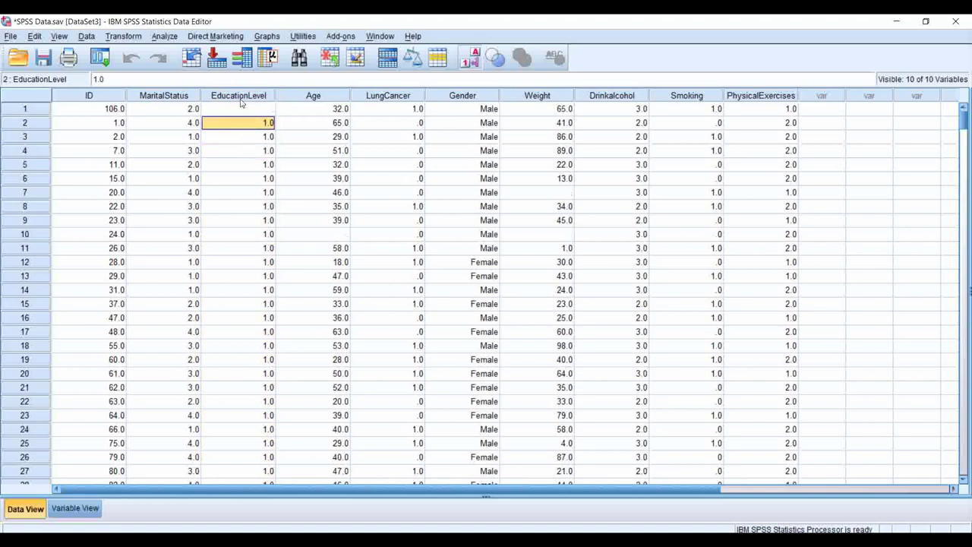
right_click(240, 97)
left_click(285, 200)
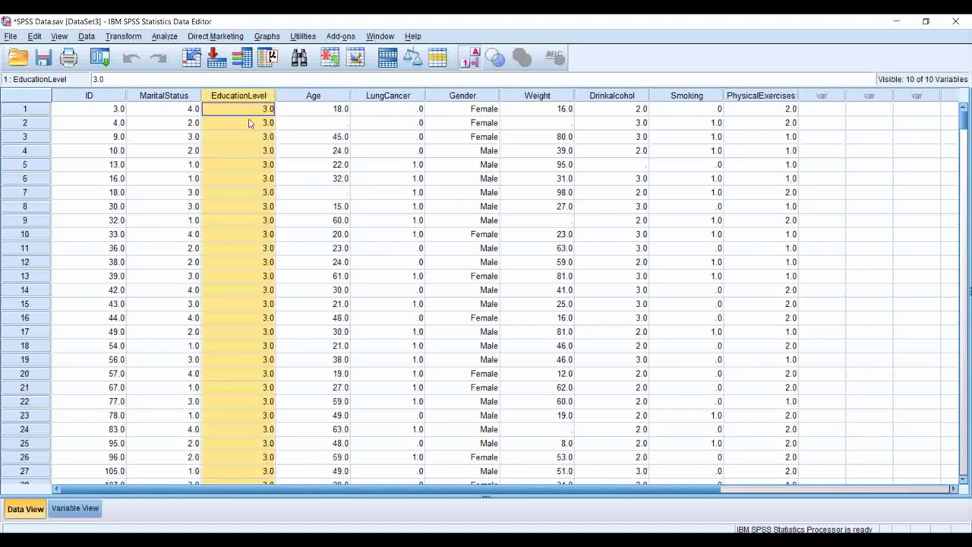
Set the number of decimals of the EducationLevel variable to 0 in its variable definition.
left_click(76, 509)
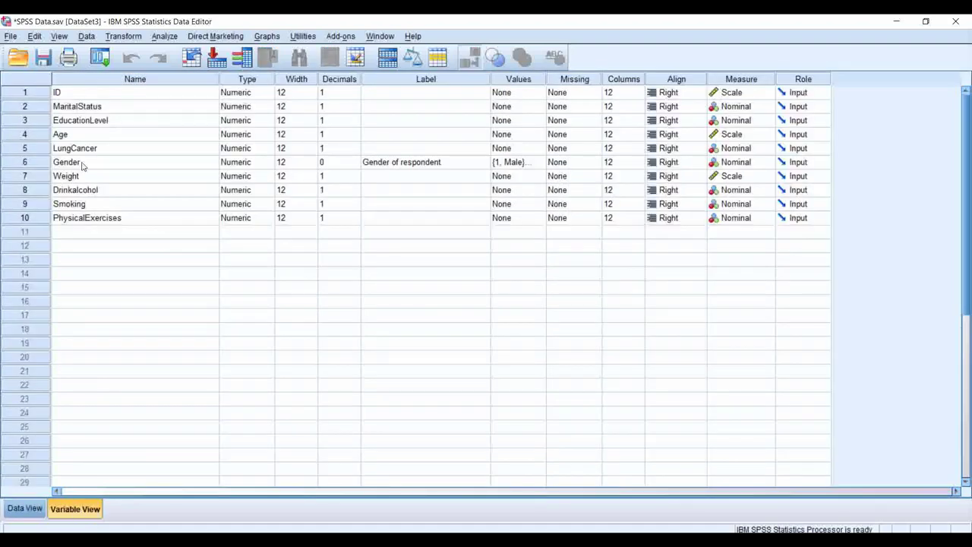
left_click(441, 121)
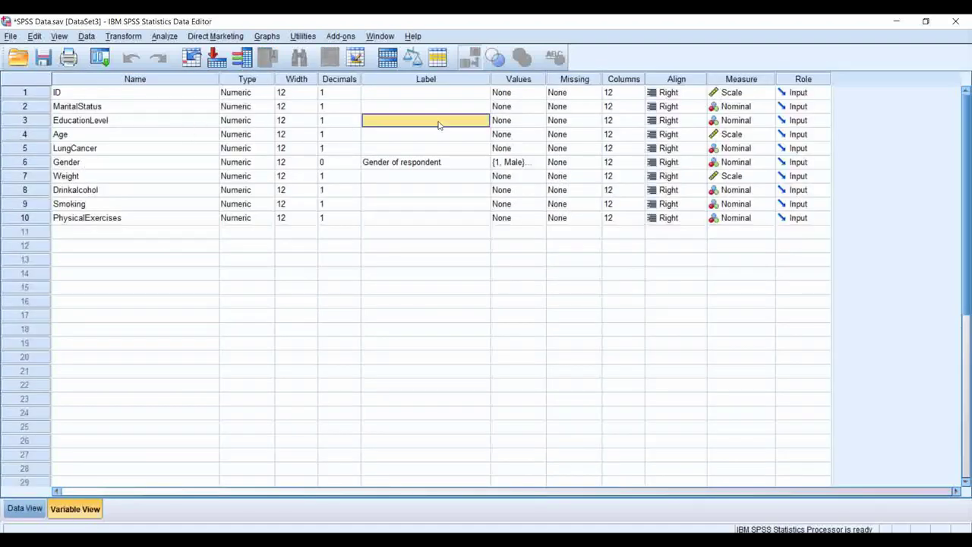
left_click(339, 122)
left_click(354, 124)
left_click(400, 122)
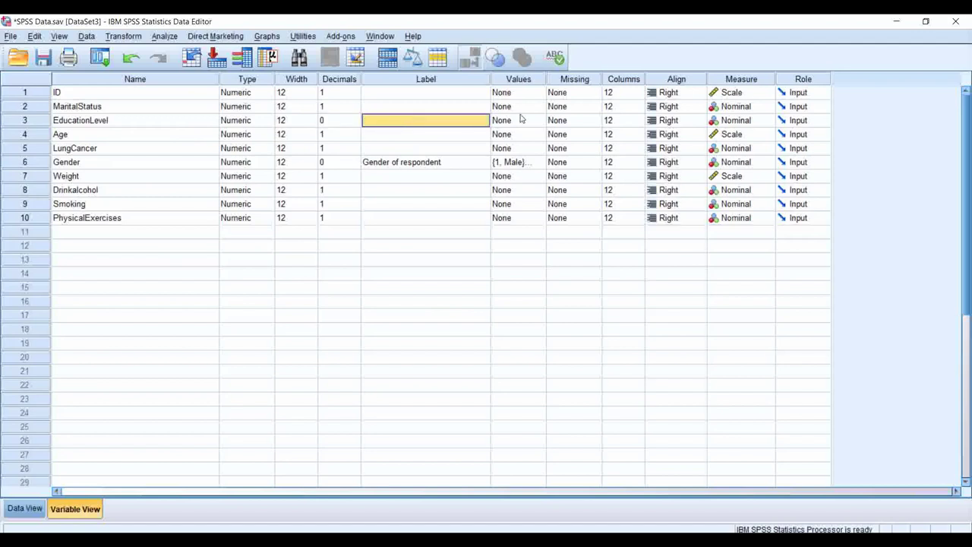
Define the first two value labels for EducationLevel: 1 as "Primary" and 2 as "Secondary".
left_click(518, 122)
left_click(537, 120)
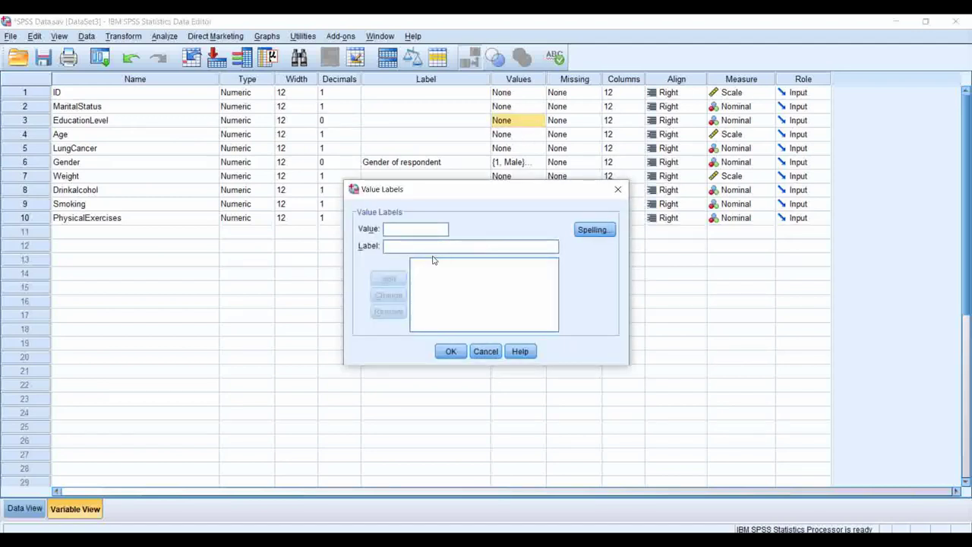
type("1")
left_click(394, 250)
type("Primary")
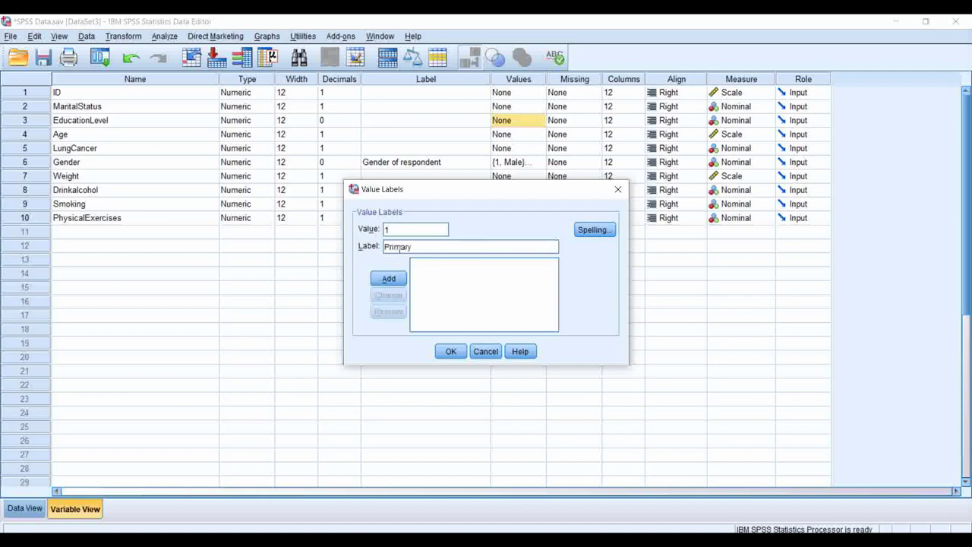
left_click(388, 279)
type("2")
left_click(423, 245)
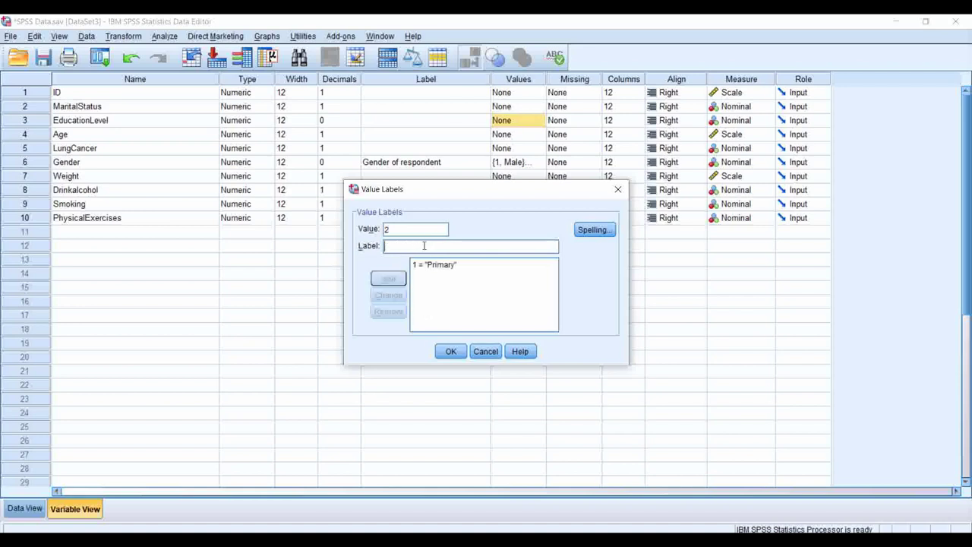
type("Secondary")
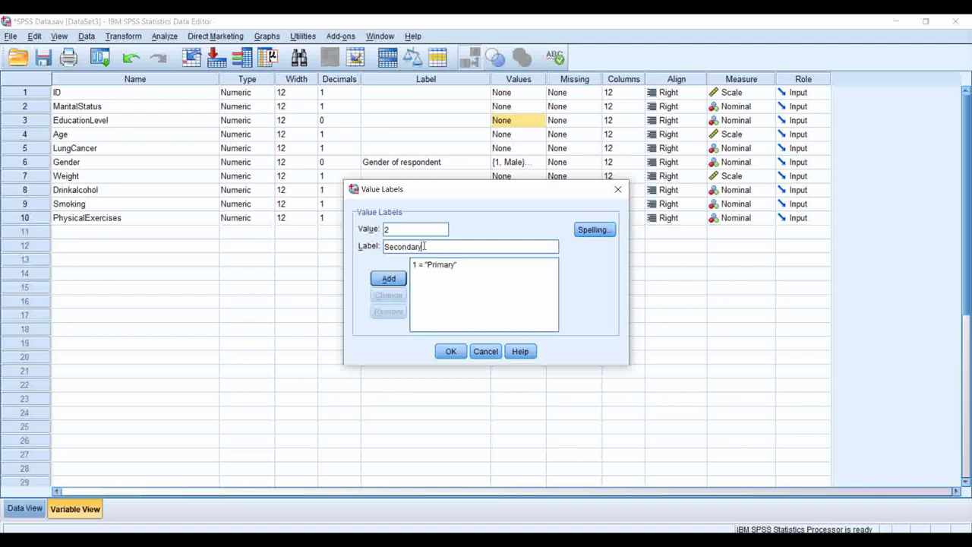
left_click(388, 279)
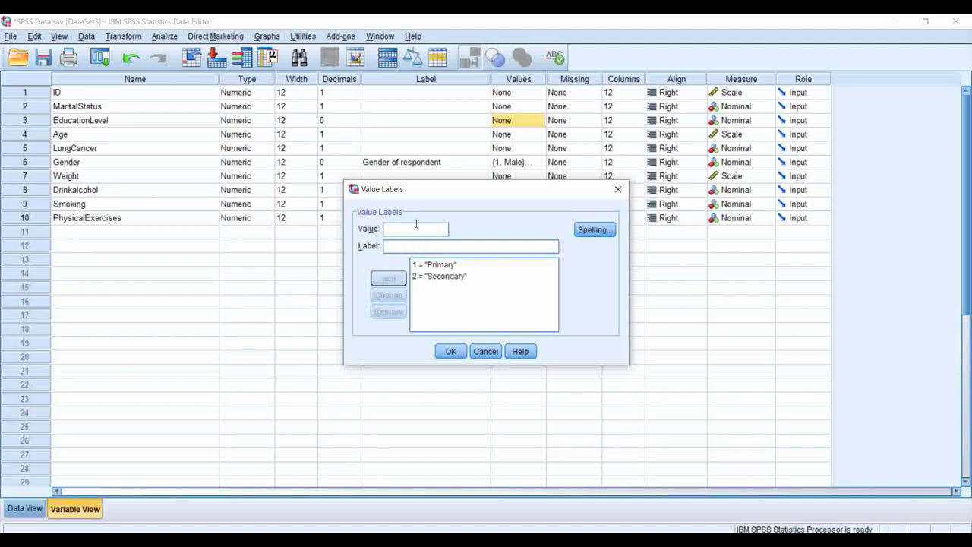
Add the value label 3 as "University" for EducationLevel and apply the label definitions.
type("3")
type("Uni")
type("versity")
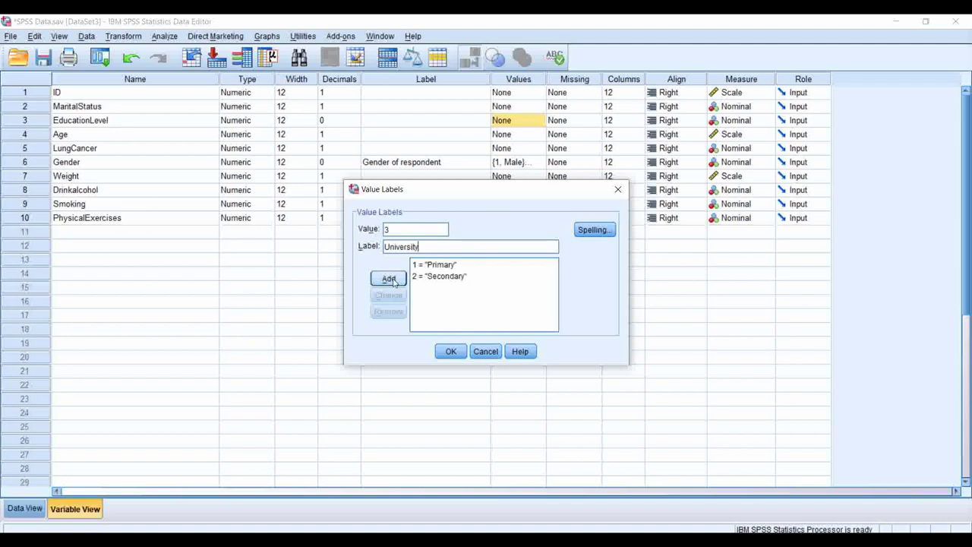
left_click(389, 279)
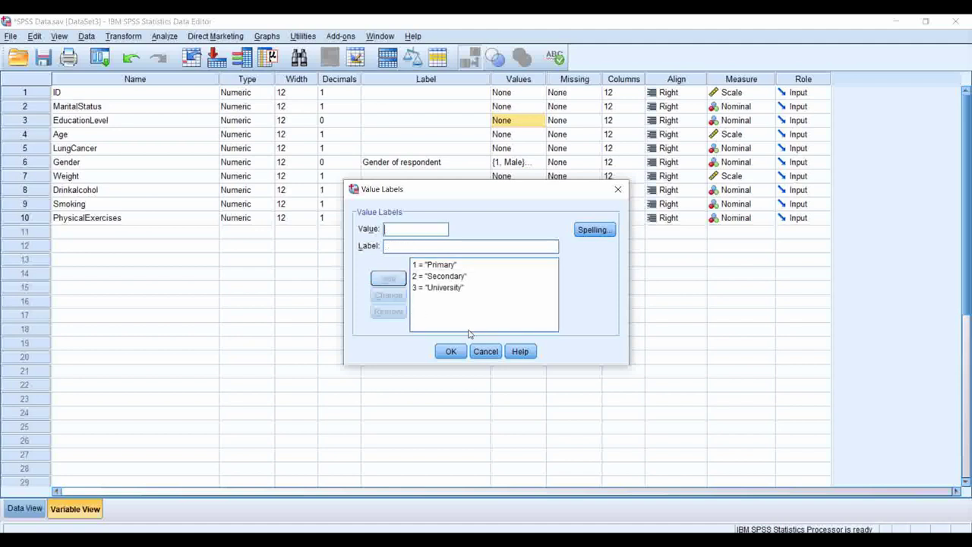
left_click(455, 354)
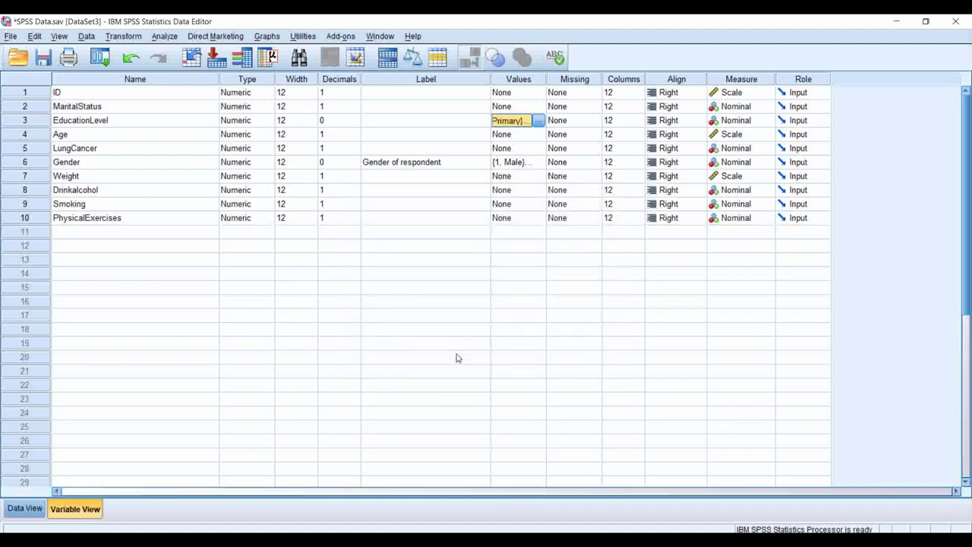
Sort the dataset's cases by ID in ascending order in the data sheet.
left_click(18, 511)
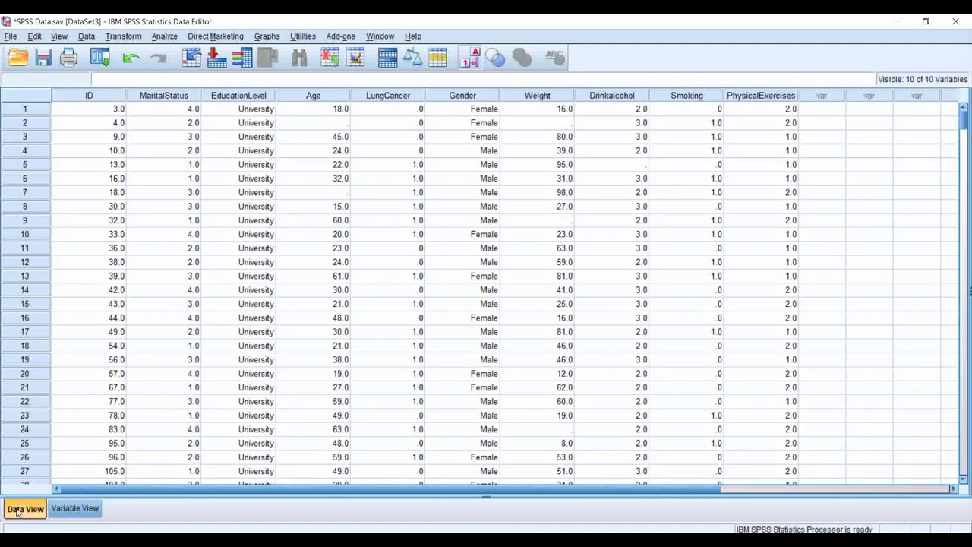
right_click(86, 95)
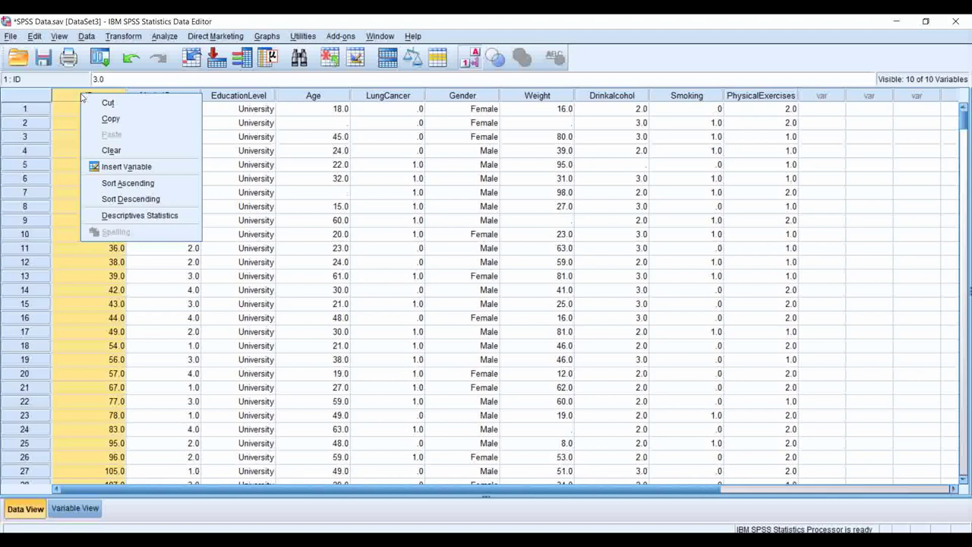
left_click(121, 188)
Examine the labelled EducationLevel entries and the still unlabelled codes in the LungCancer, Smoking and Drinkalcohol columns.
left_click(250, 110)
left_click(256, 151)
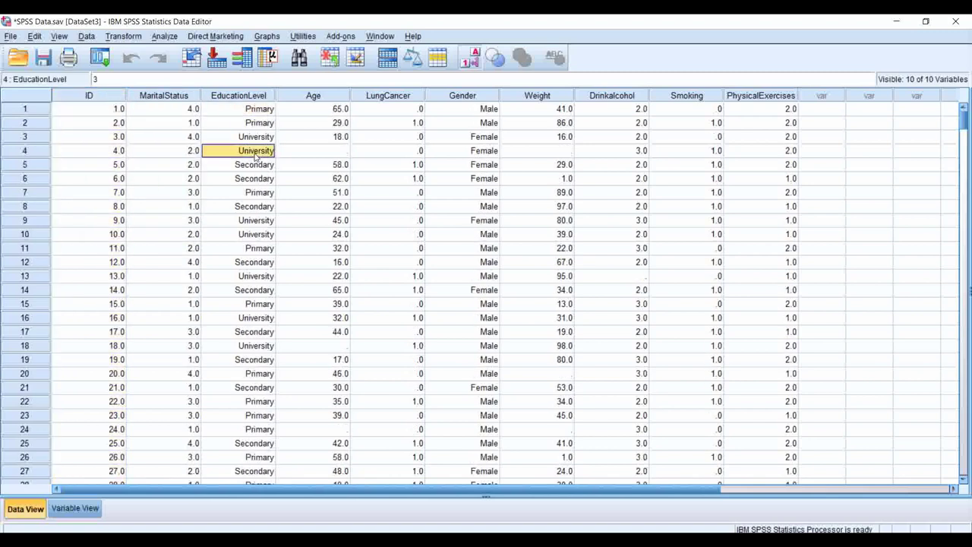
left_click(258, 221)
left_click(244, 151)
left_click(362, 187)
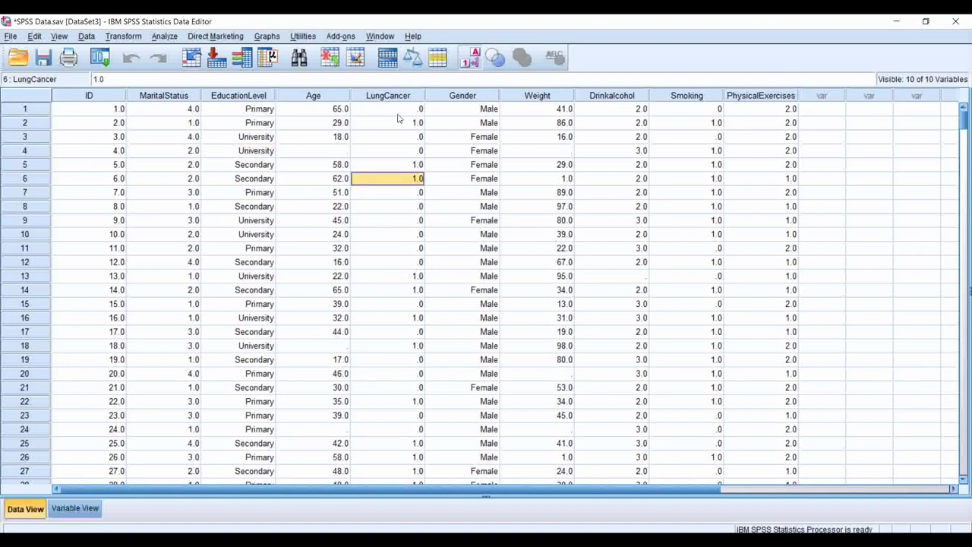
left_click(690, 98)
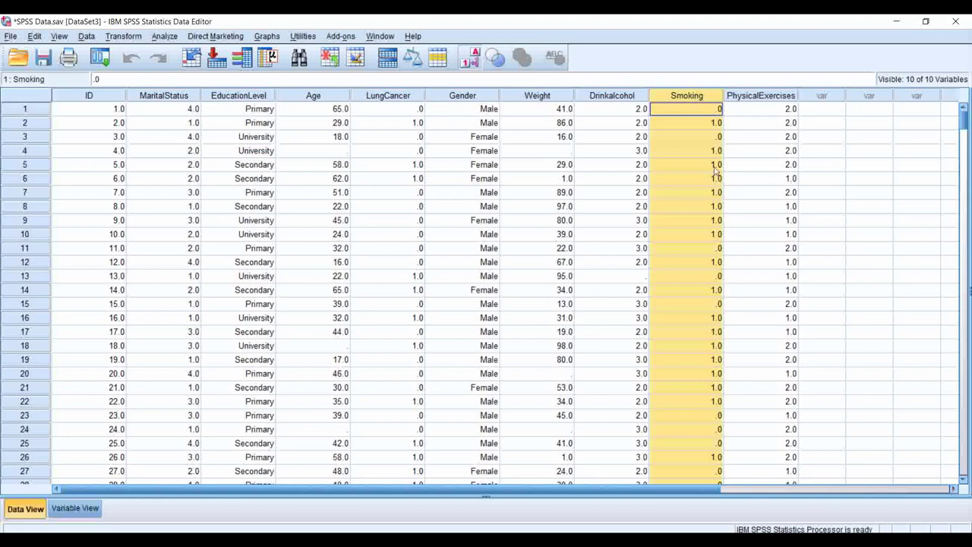
left_click(601, 99)
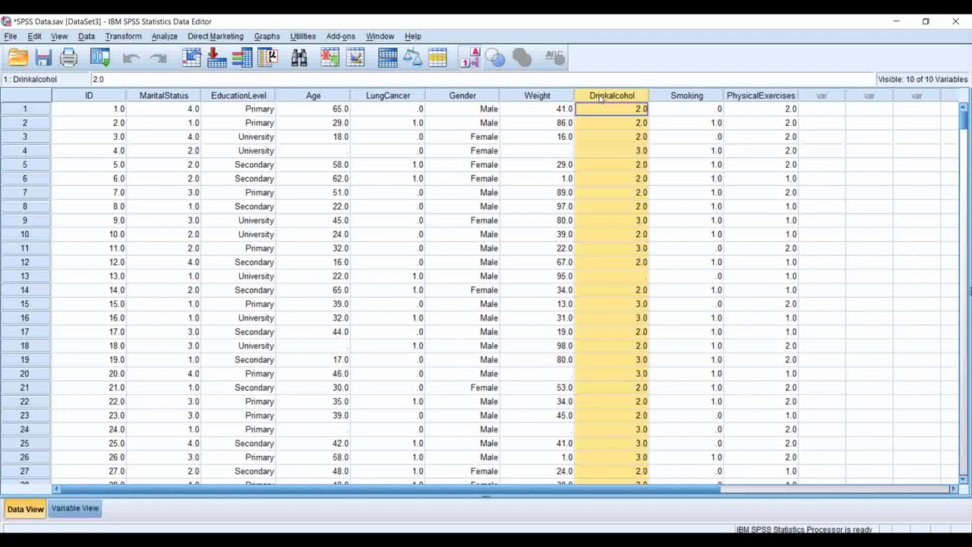
left_click(628, 154)
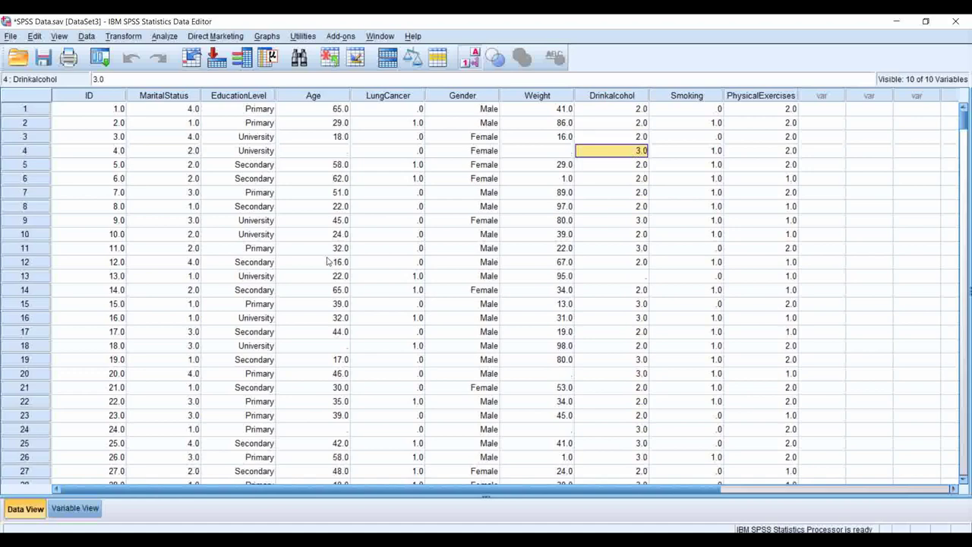
Change the code of EducationLevel's "Primary" value label to 0 and apply the change.
left_click(75, 508)
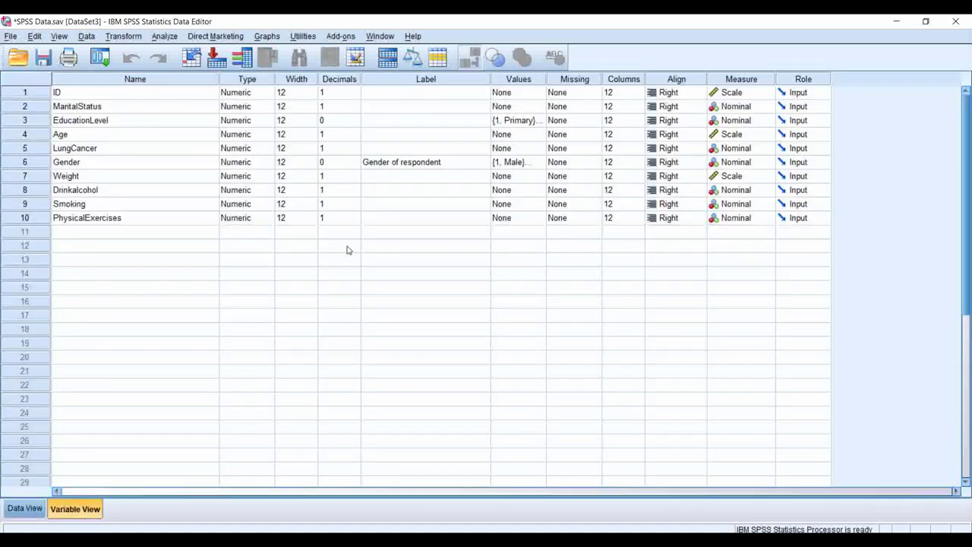
left_click(537, 122)
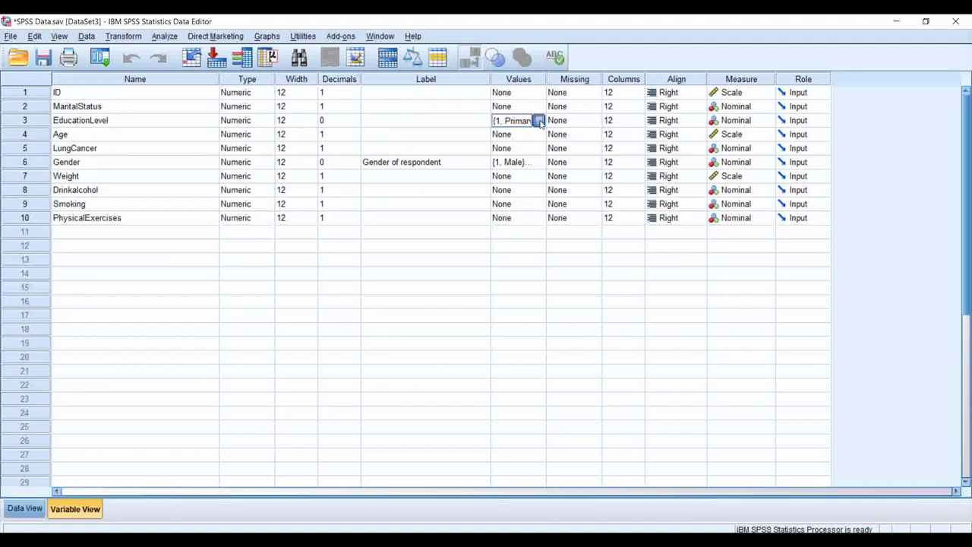
left_click(538, 122)
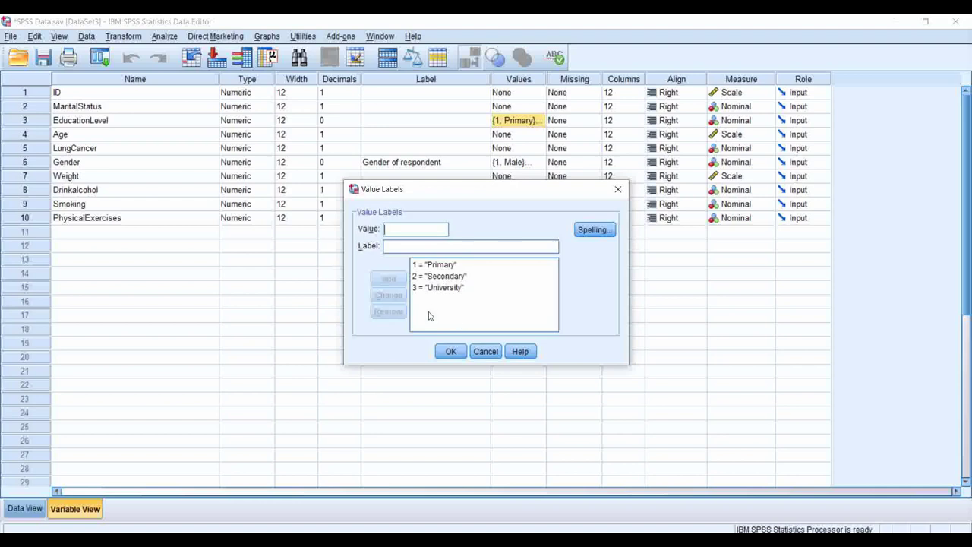
left_click(430, 287)
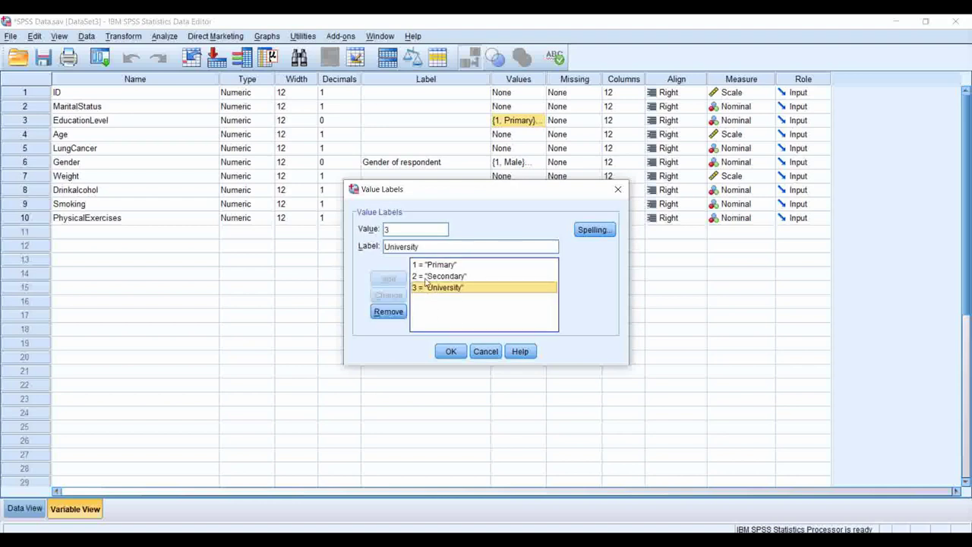
left_click(426, 277)
left_click(430, 266)
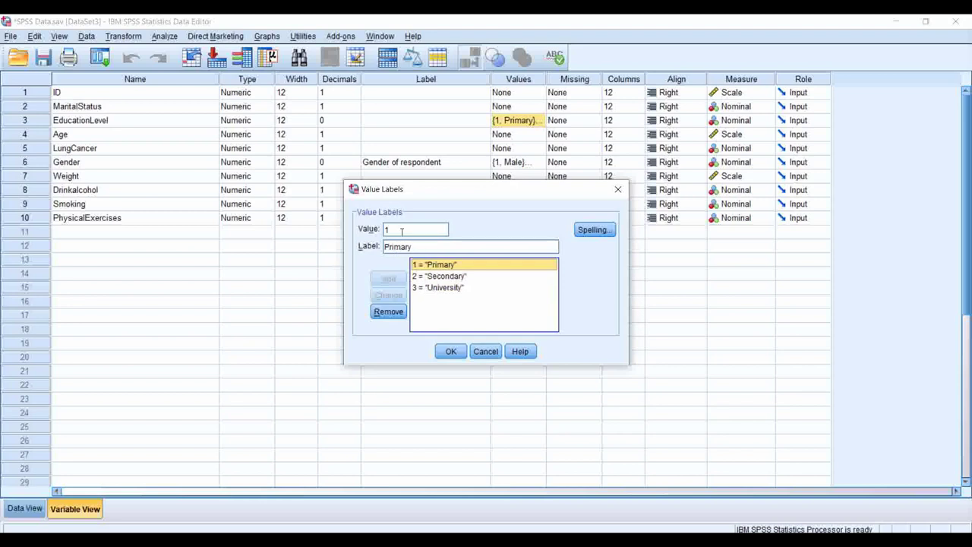
key("Tab")
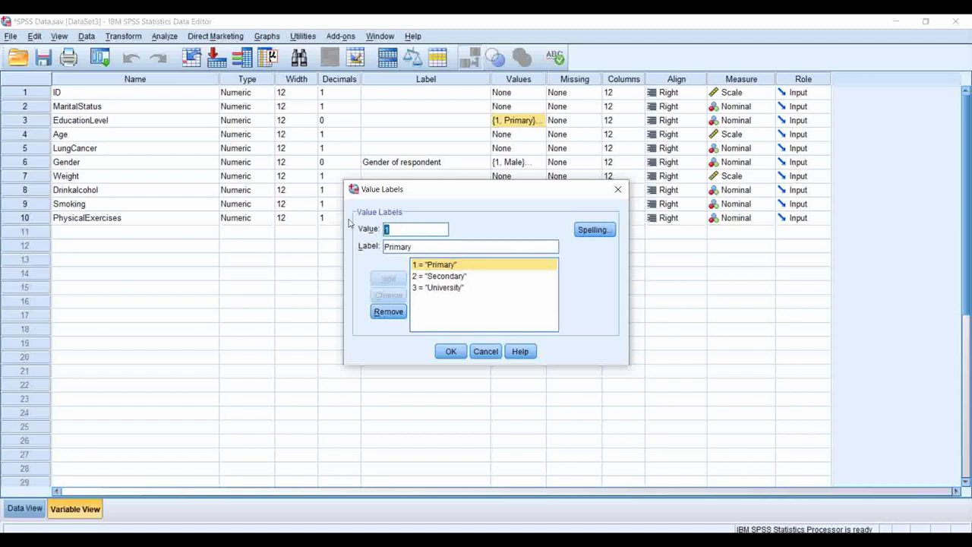
type("0")
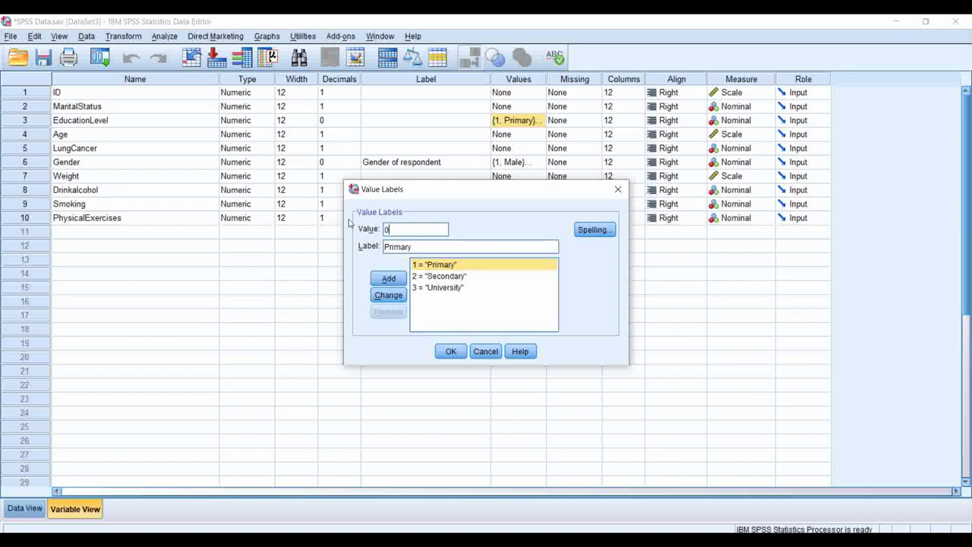
left_click(388, 296)
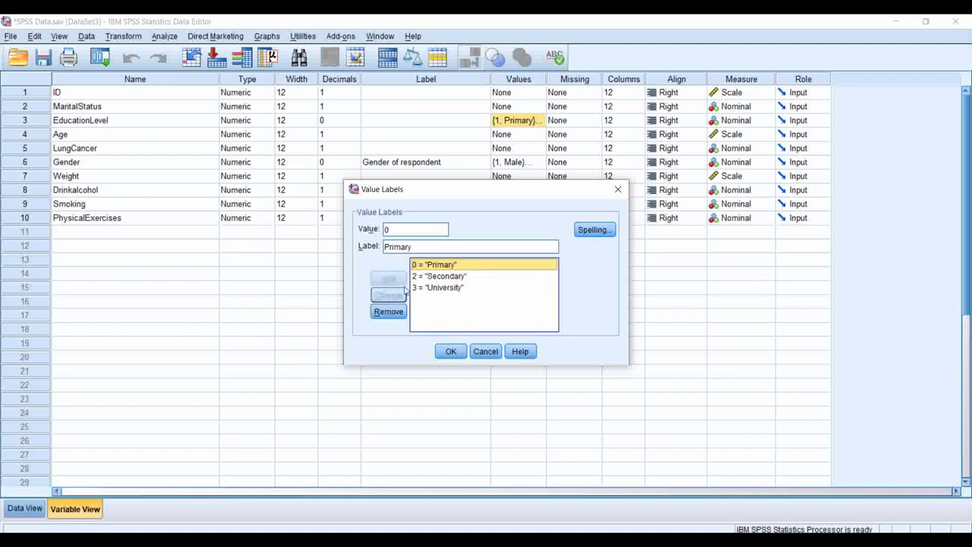
left_click(451, 352)
Compare how EducationLevel's entries appear in the data sheet with the variable's value label definition.
left_click(25, 508)
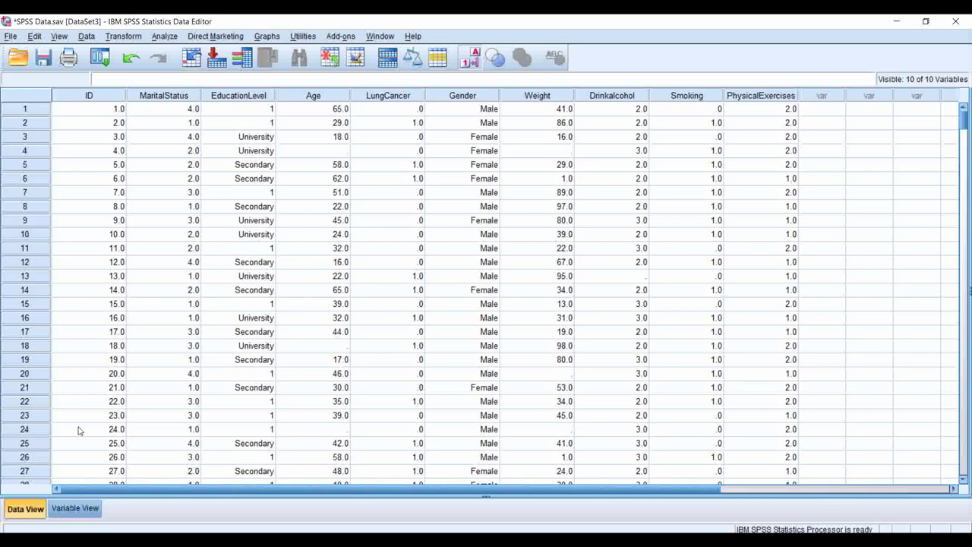
left_click(73, 512)
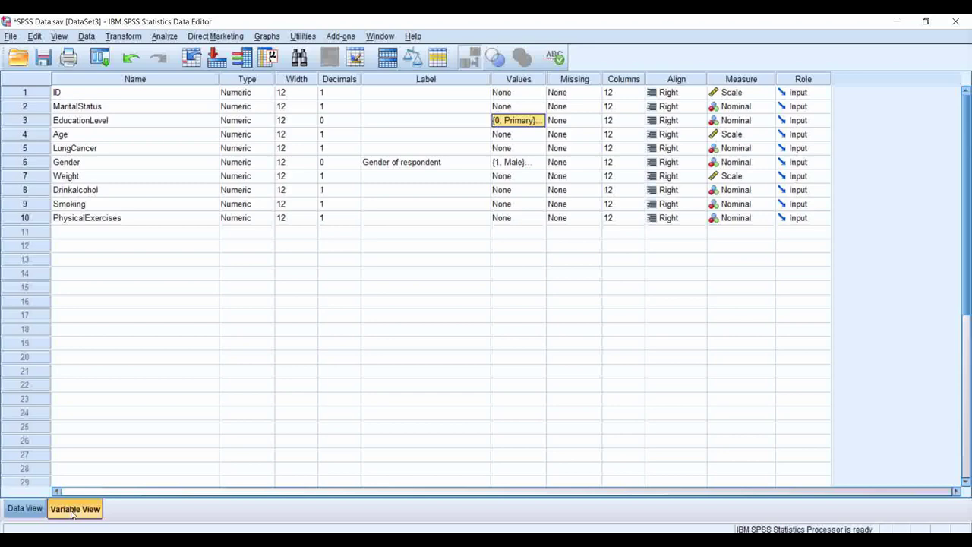
left_click(31, 508)
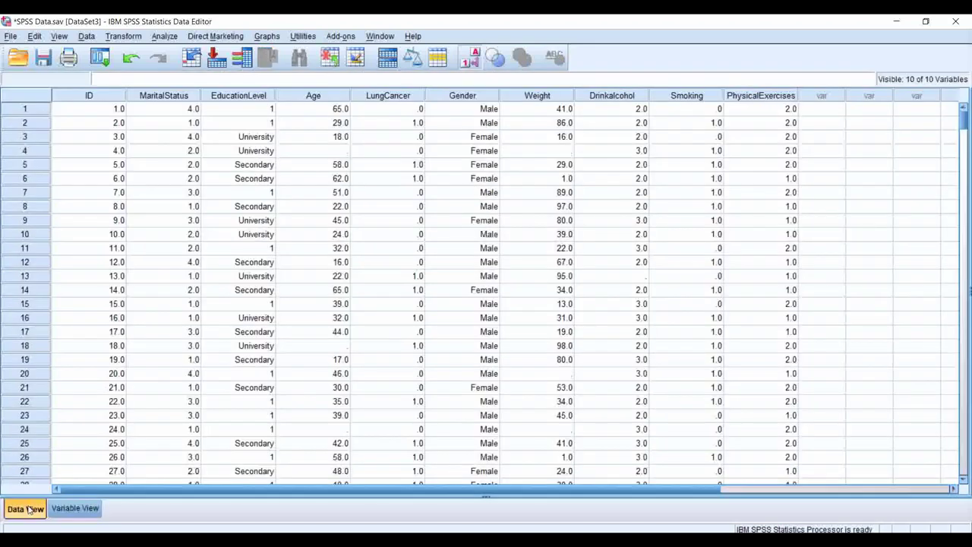
left_click(87, 512)
left_click(408, 167)
left_click(417, 113)
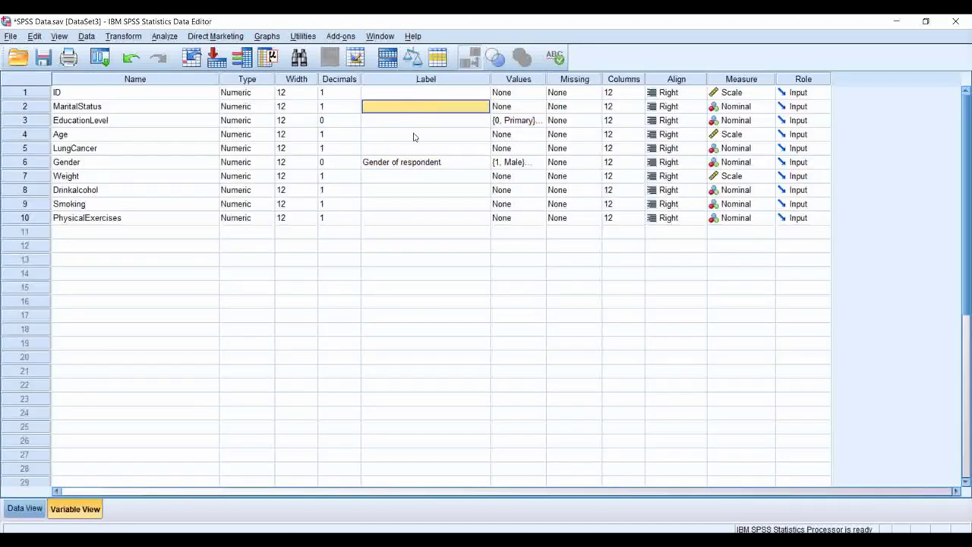
left_click(514, 124)
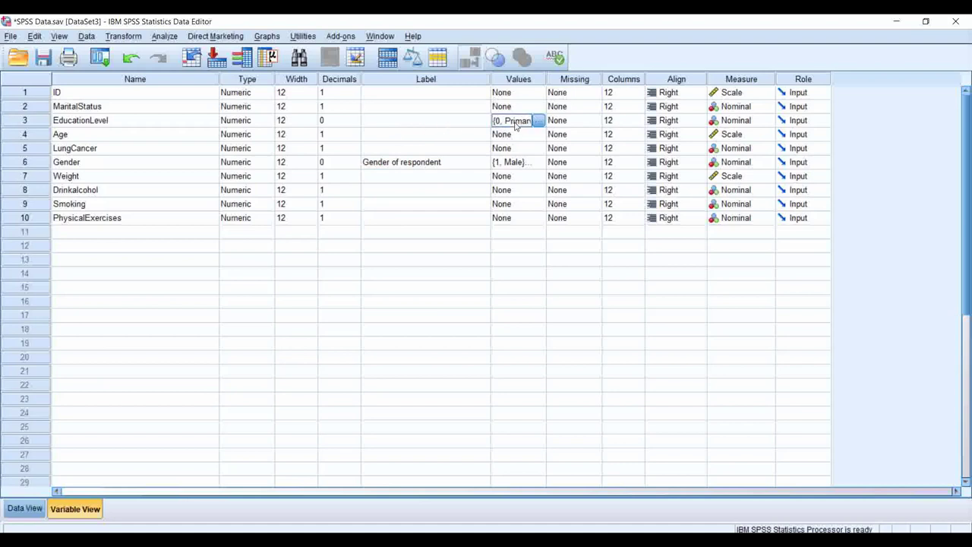
left_click(400, 247)
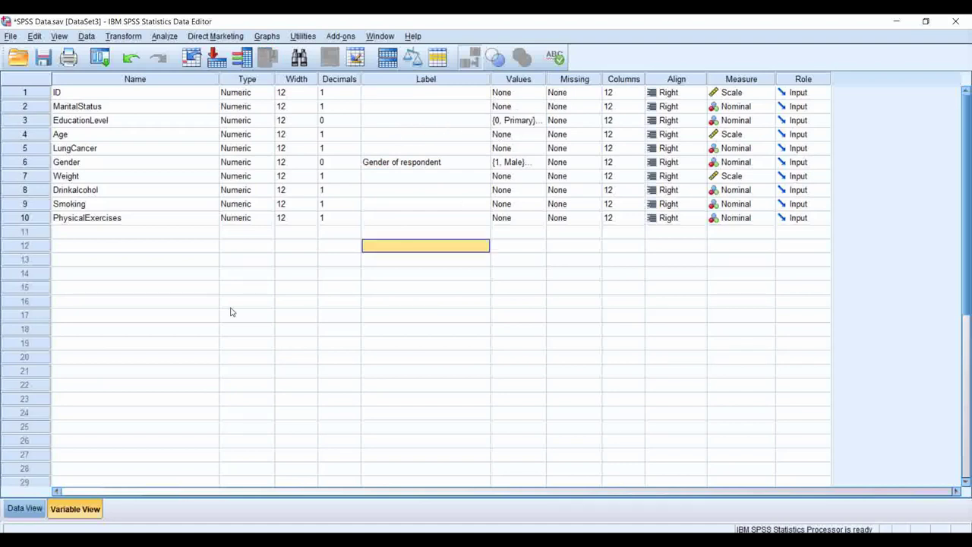
left_click(214, 305)
left_click(427, 262)
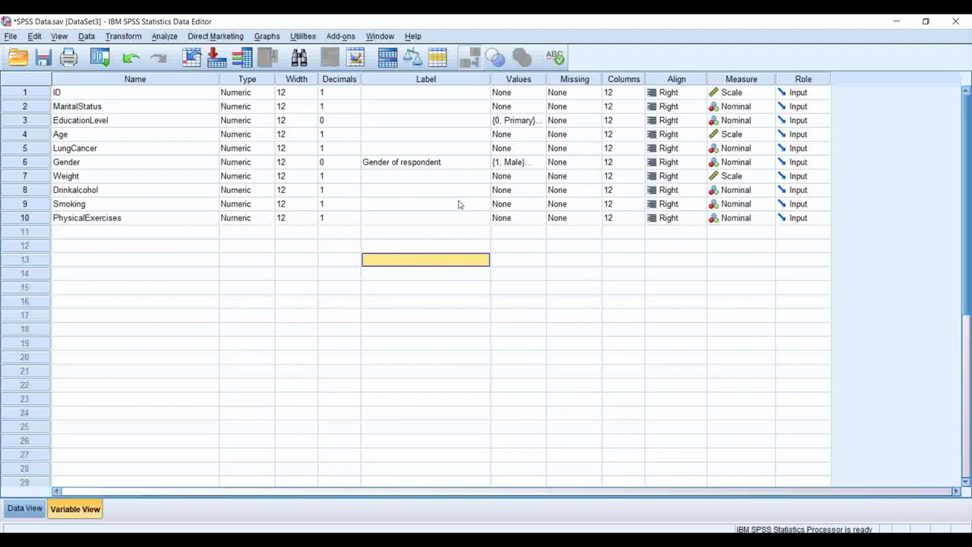
left_click(425, 134)
left_click(415, 177)
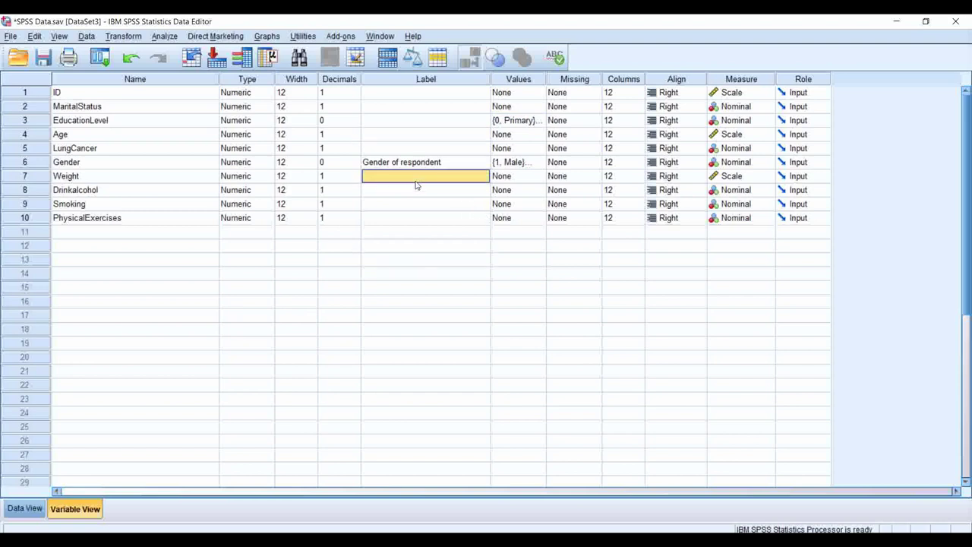
left_click(416, 148)
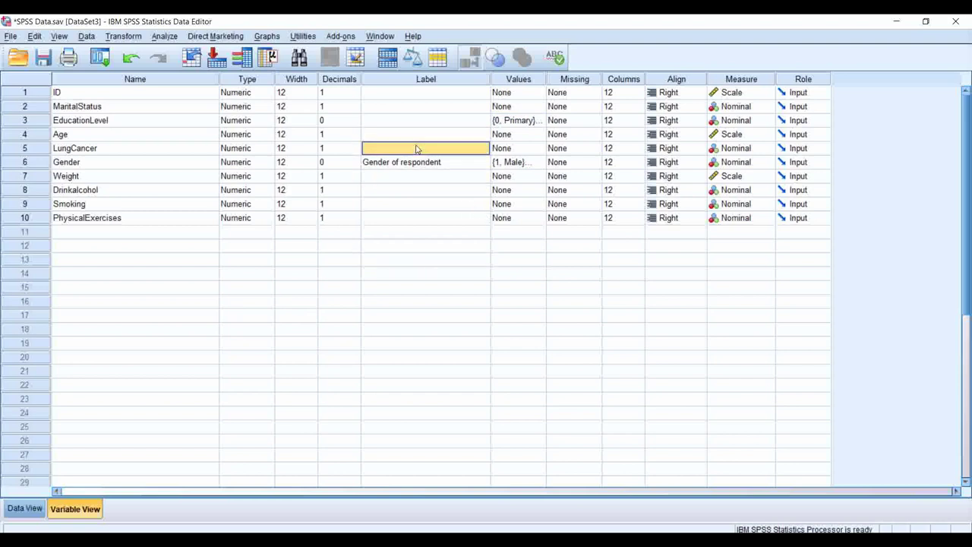
left_click(415, 204)
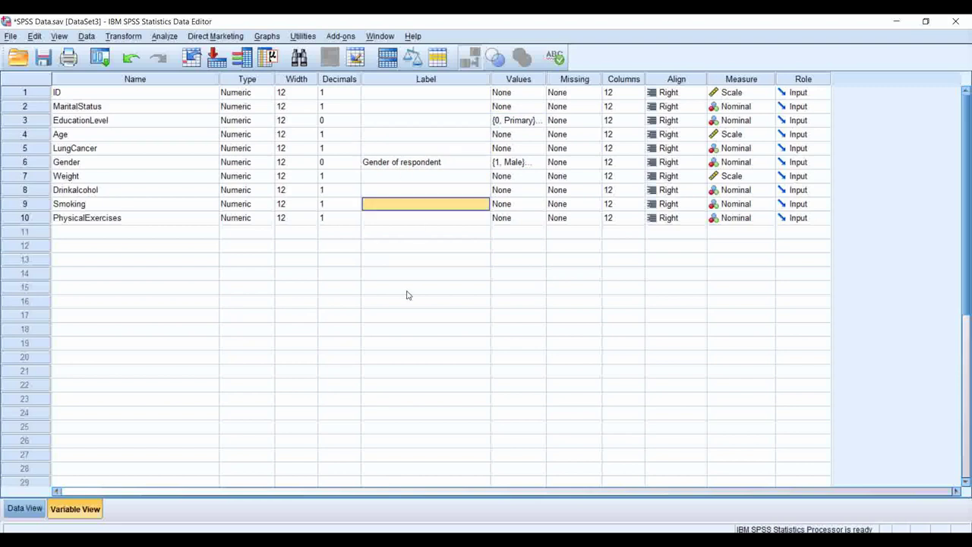
left_click(410, 135)
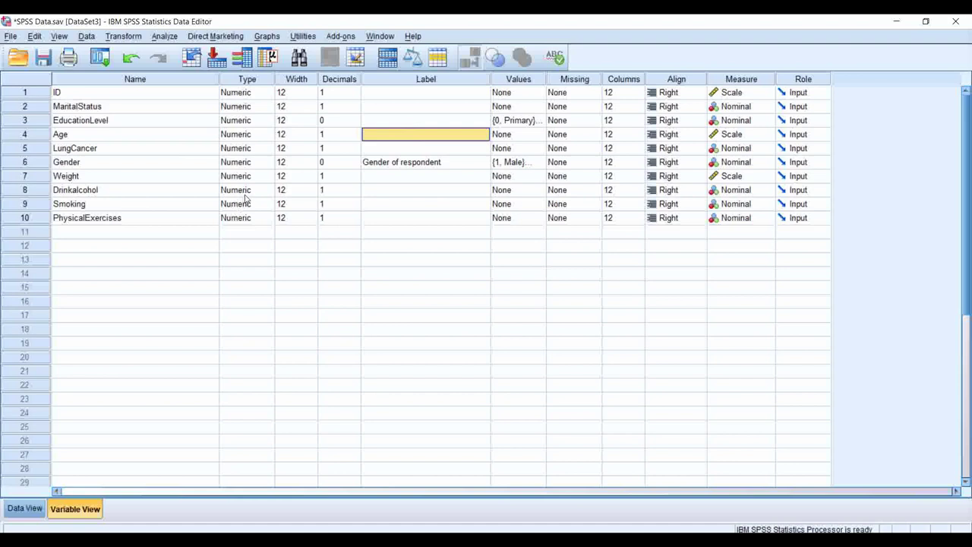
left_click(410, 218)
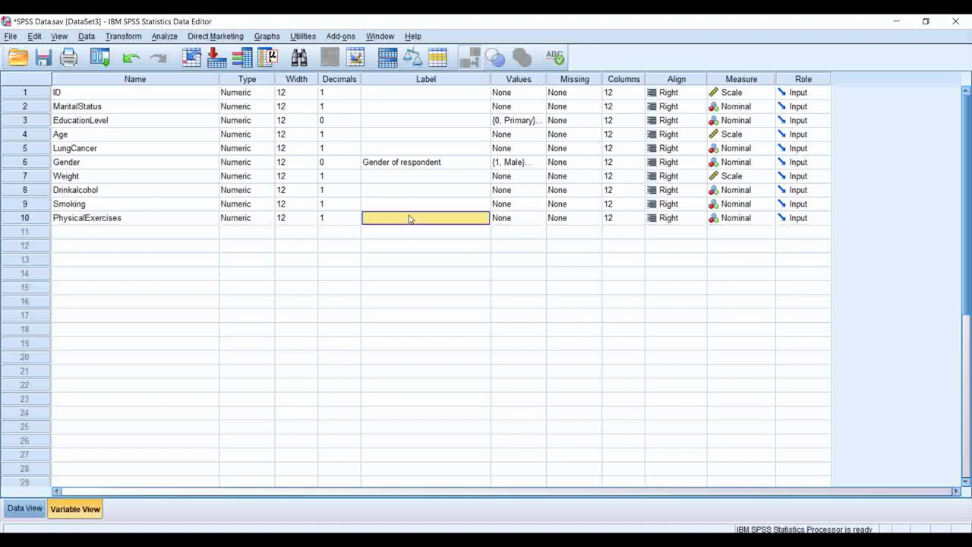
left_click(160, 262)
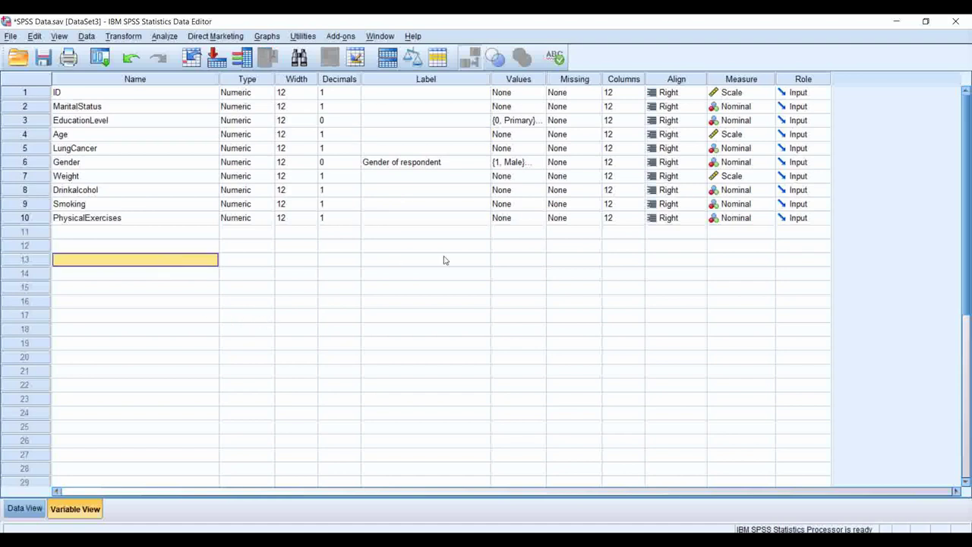
left_click(402, 169)
left_click(399, 138)
left_click(389, 244)
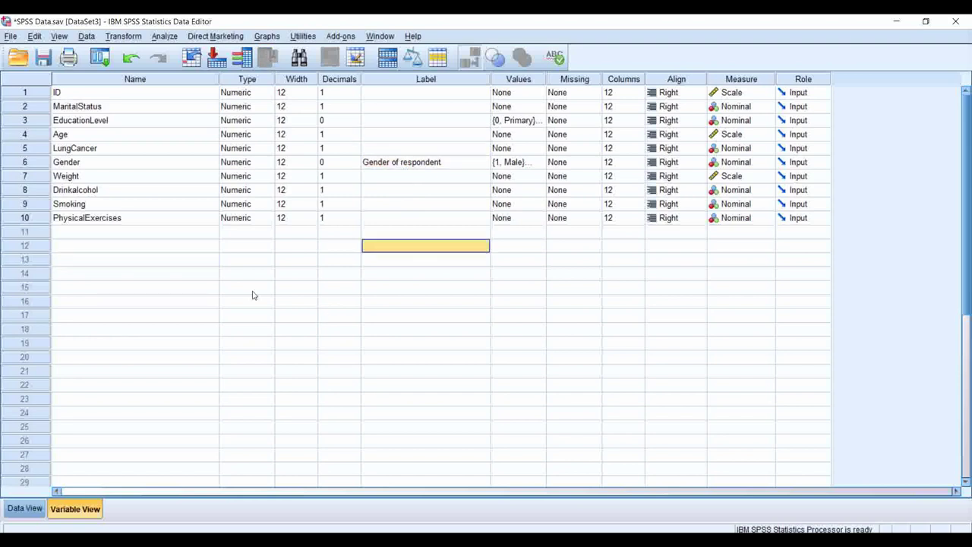
left_click(258, 291)
left_click(405, 218)
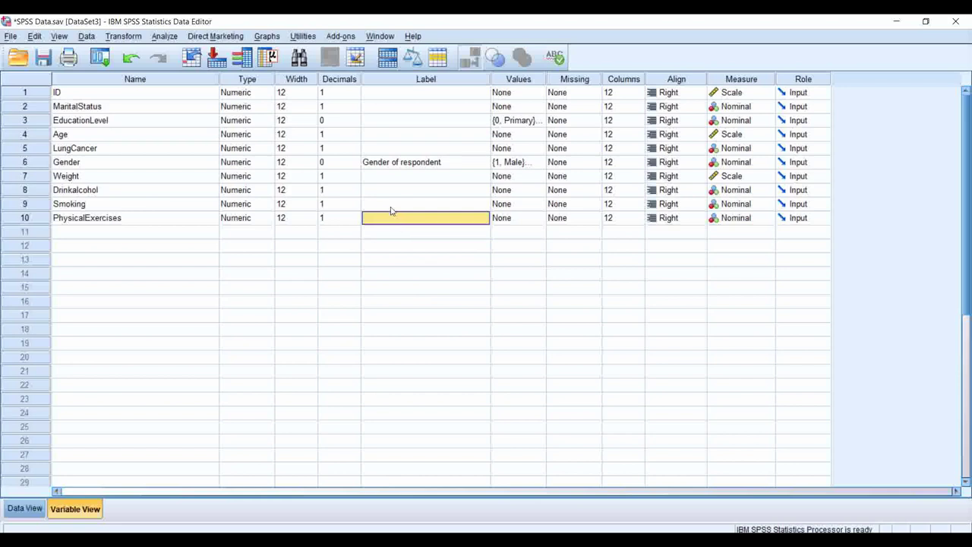
left_click(388, 203)
left_click(401, 189)
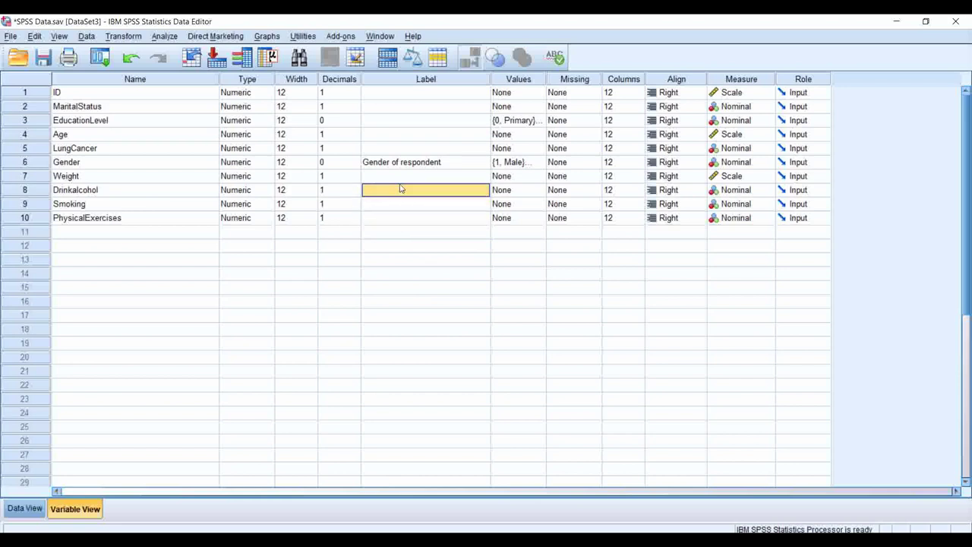
left_click(376, 175)
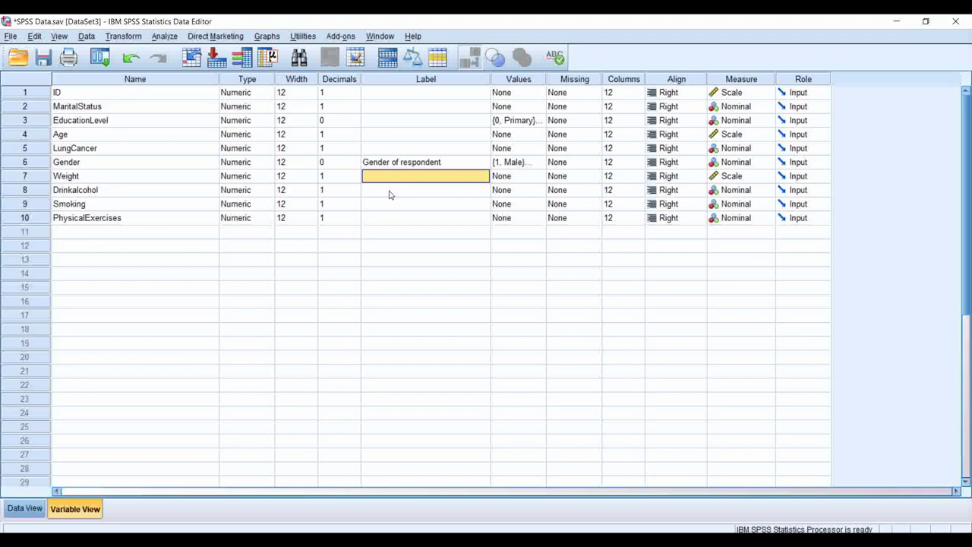
left_click(397, 138)
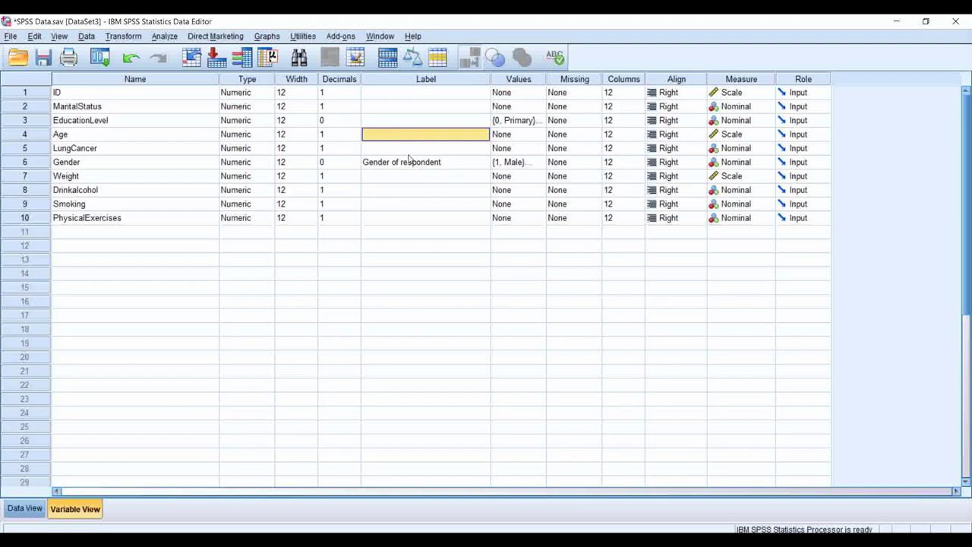
left_click(393, 202)
left_click(392, 189)
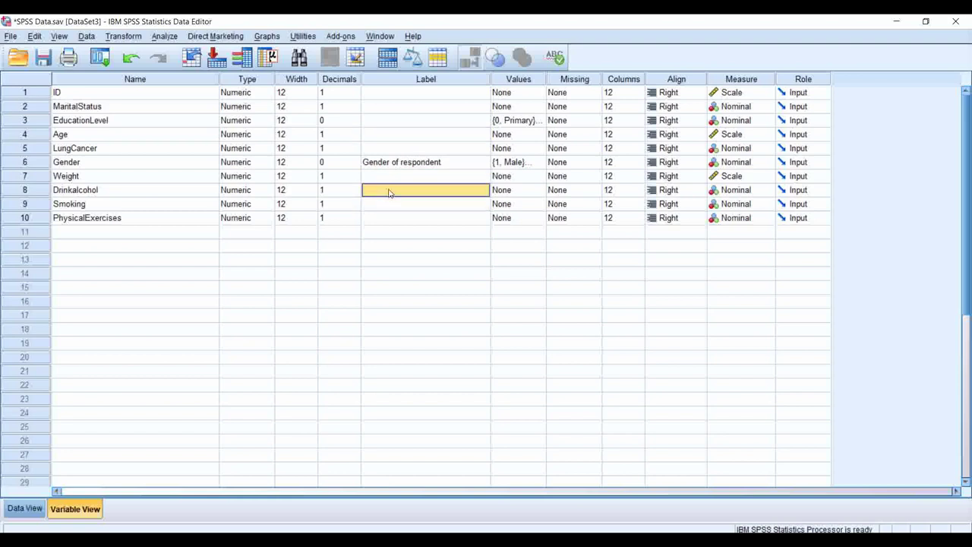
left_click(382, 139)
left_click(384, 245)
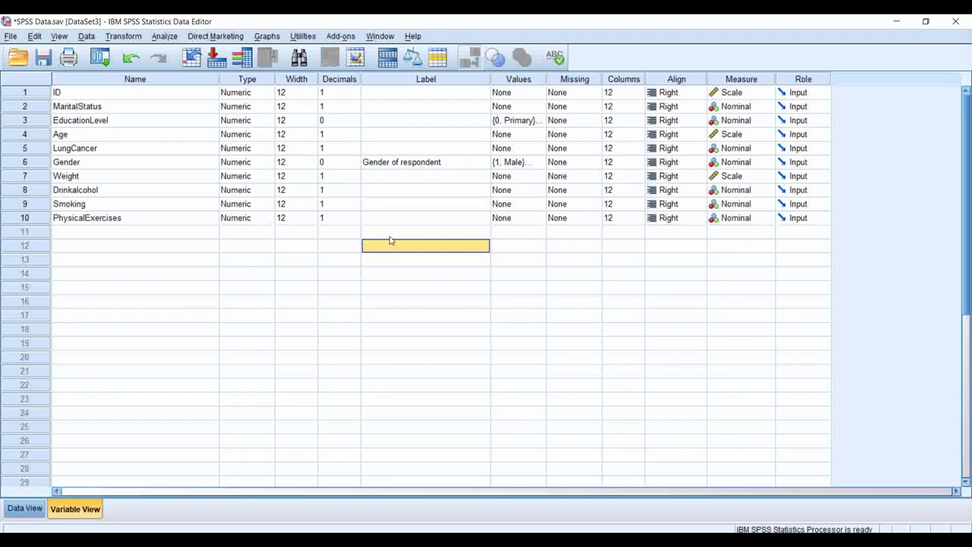
left_click(407, 138)
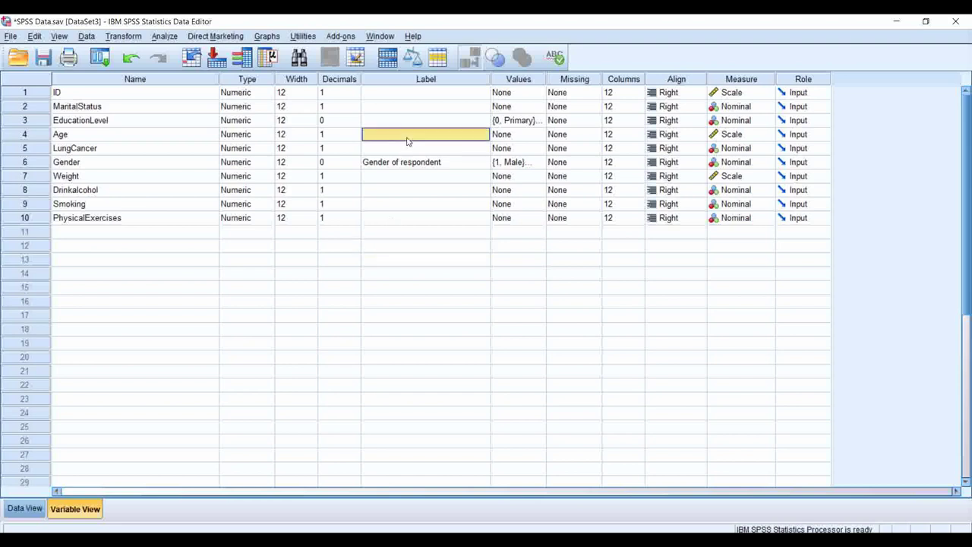
left_click(416, 231)
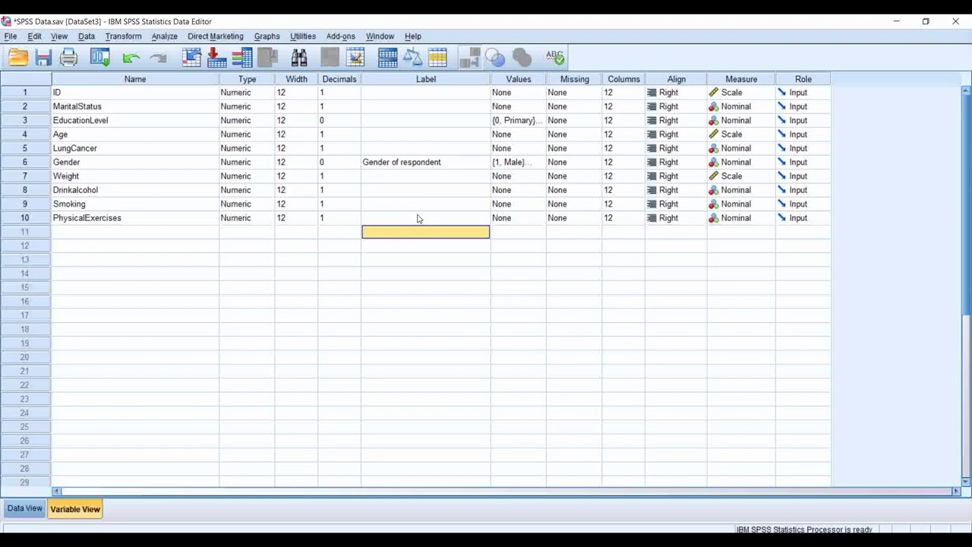
left_click(394, 172)
left_click(342, 245)
left_click(386, 275)
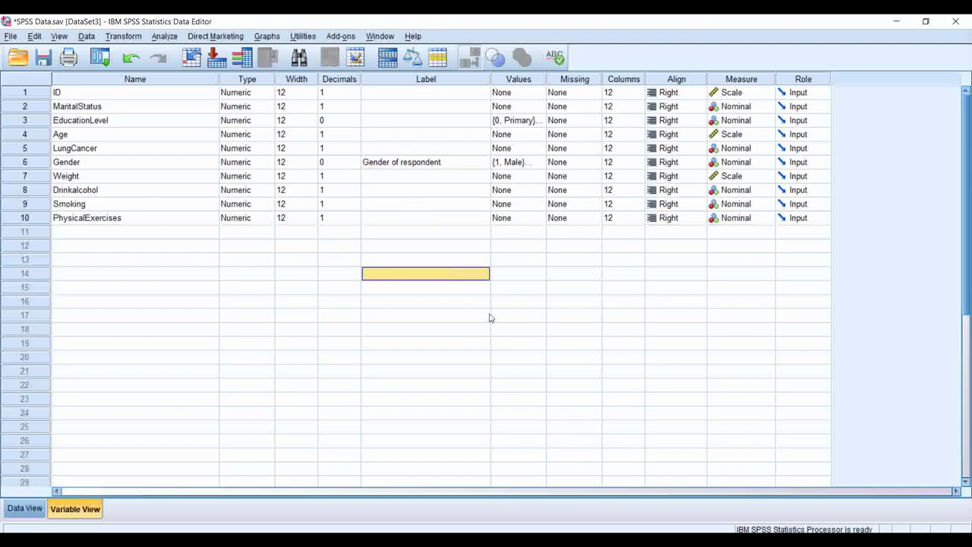
left_click(531, 280)
left_click(434, 276)
left_click(447, 218)
left_click(440, 289)
left_click(436, 247)
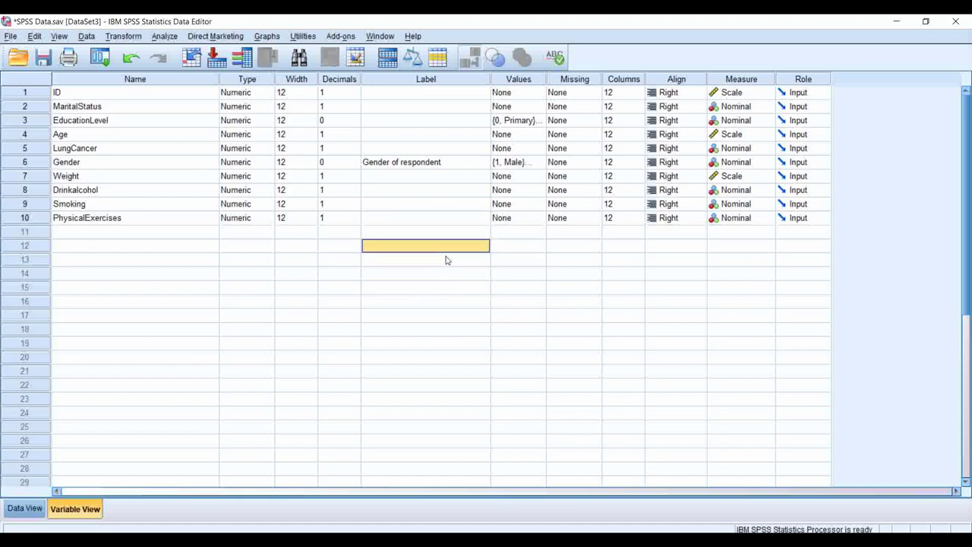
left_click(420, 191)
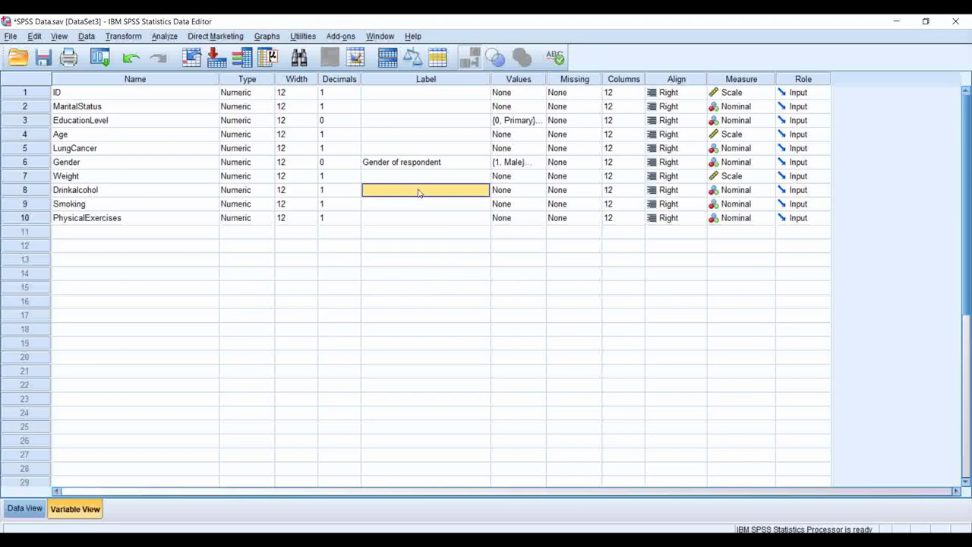
left_click(393, 136)
left_click(421, 260)
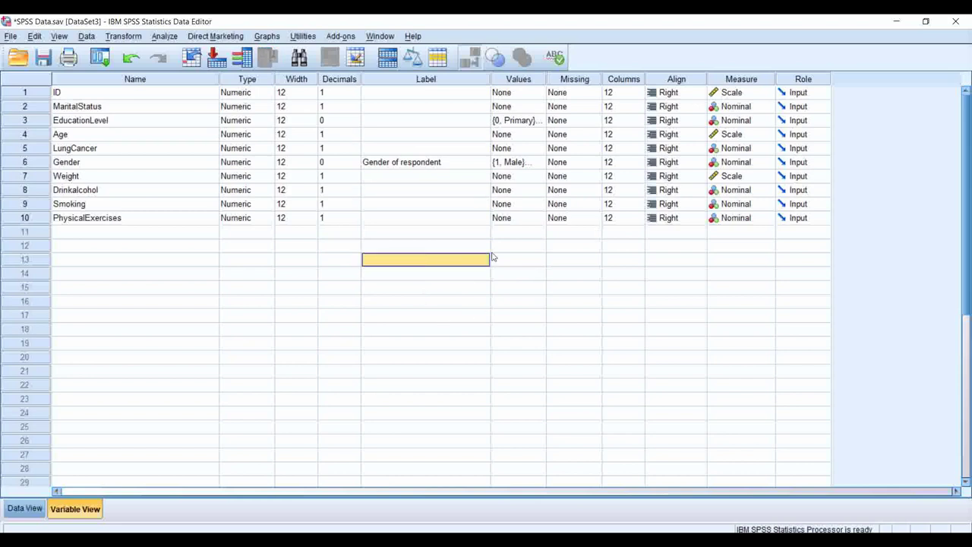
left_click(132, 250)
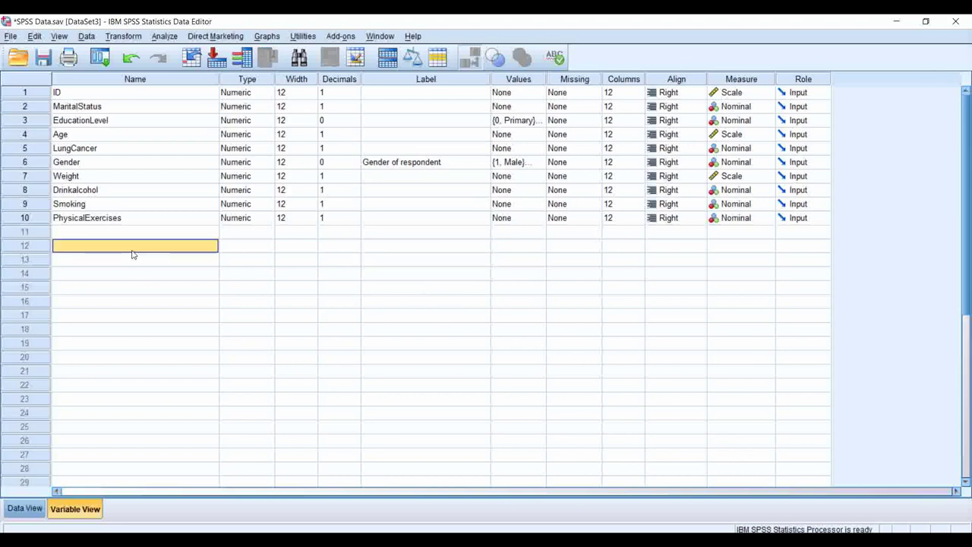
left_click(292, 194)
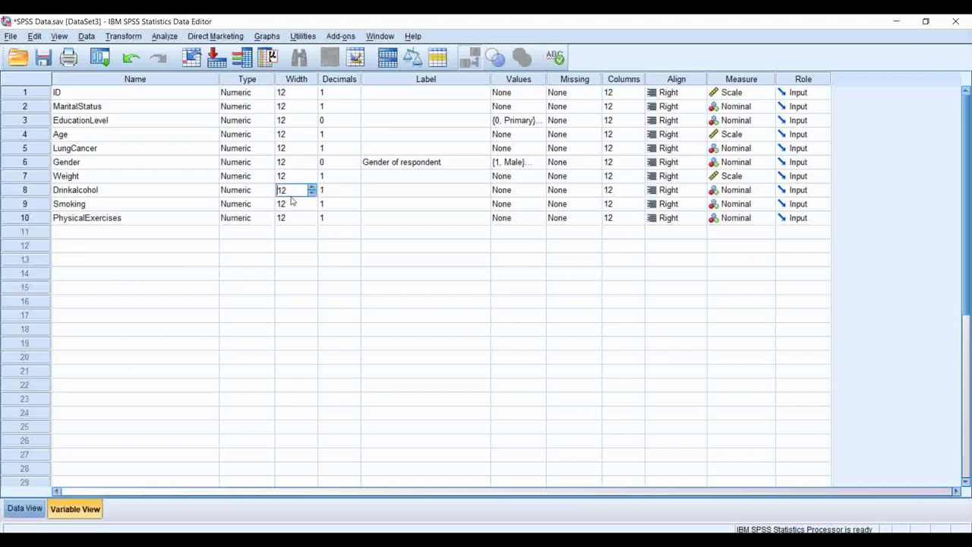
left_click(384, 193)
left_click(407, 286)
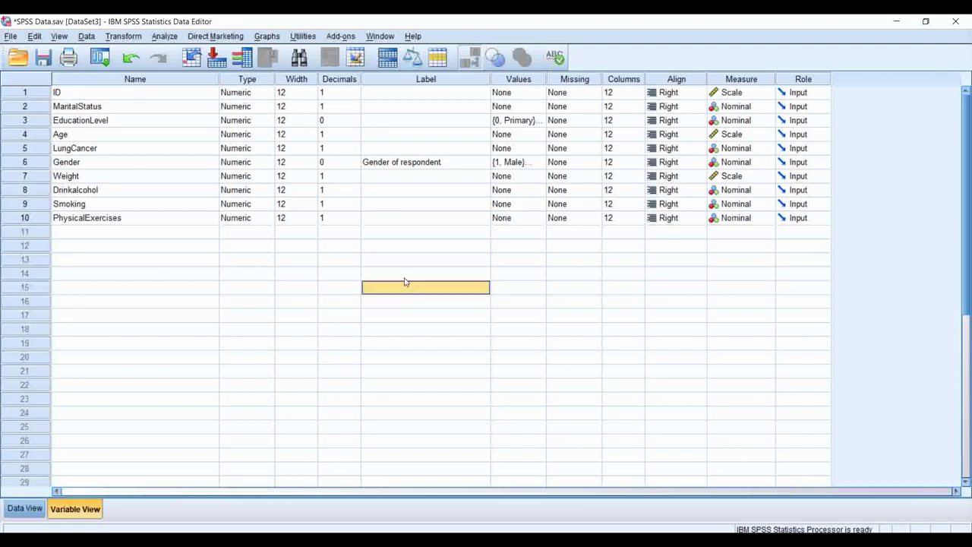
left_click(406, 148)
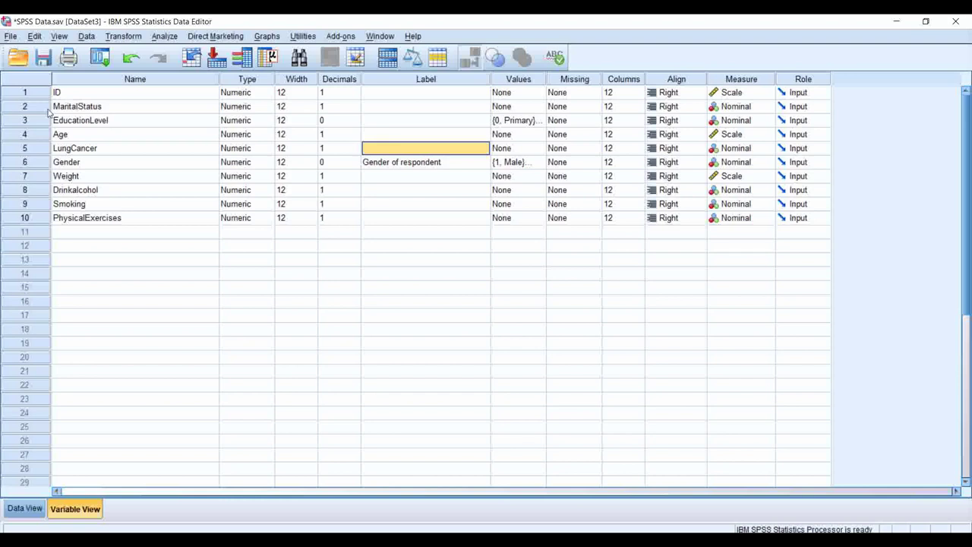
Start saving a copy of the dataset on the Desktop with Stata Version 7 SE (*.dta) as the file type.
left_click(11, 38)
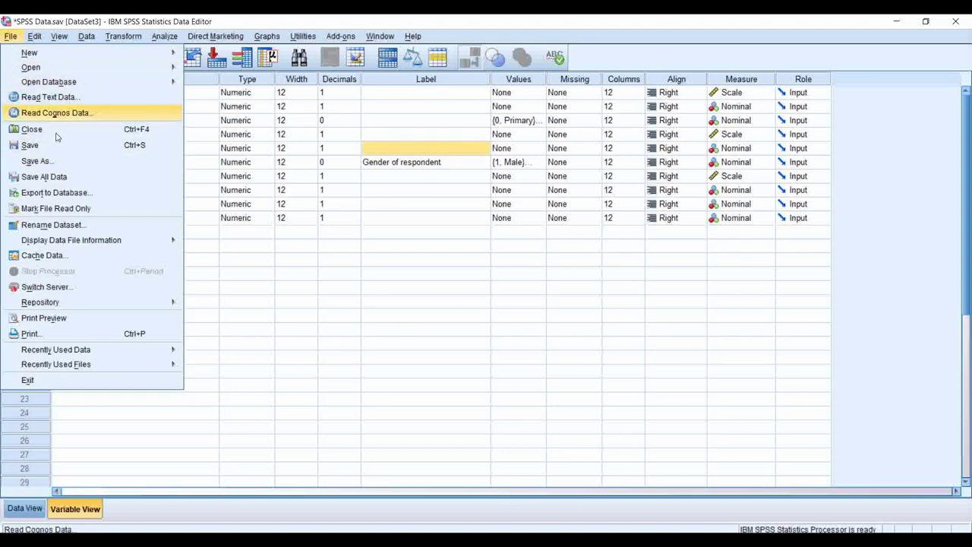
left_click(35, 161)
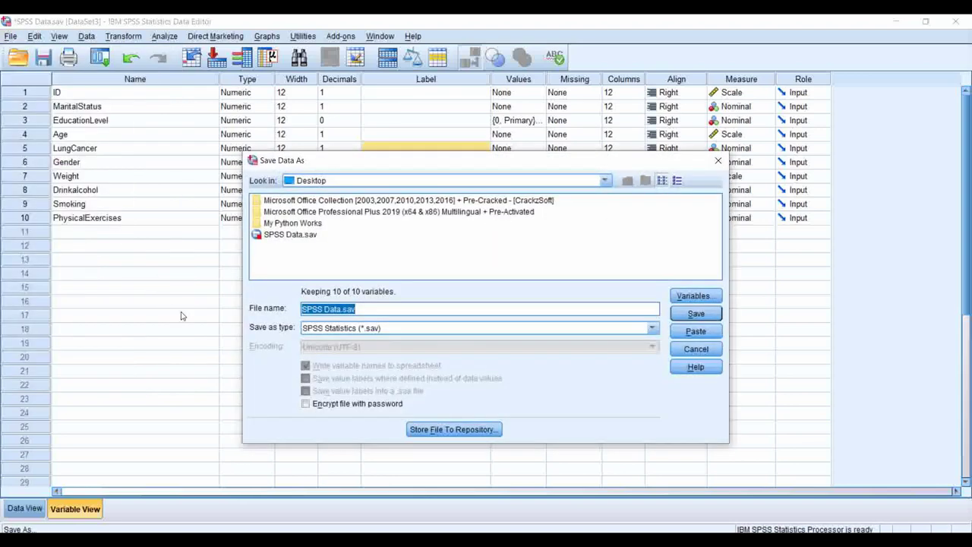
left_click(322, 331)
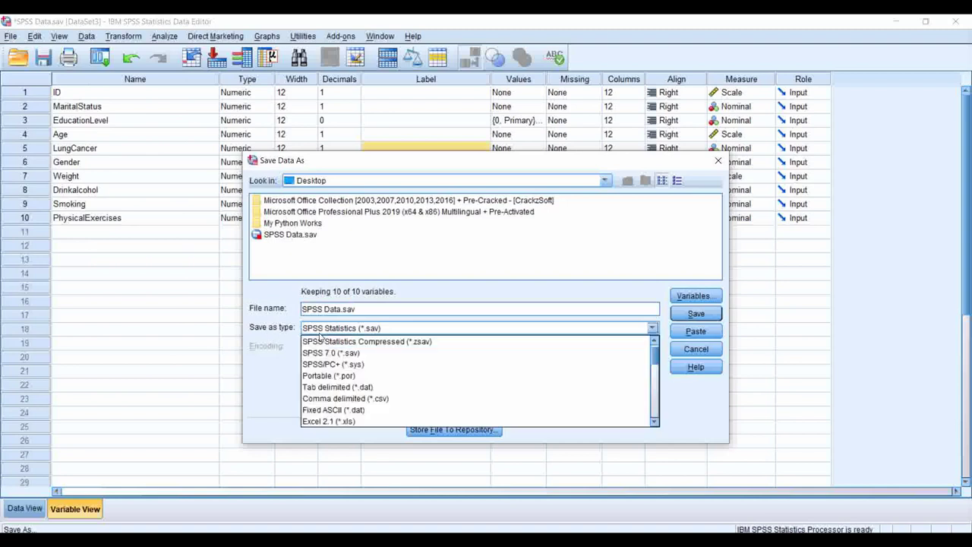
scroll(315, 395, "down", 5)
scroll(315, 395, "down", 3)
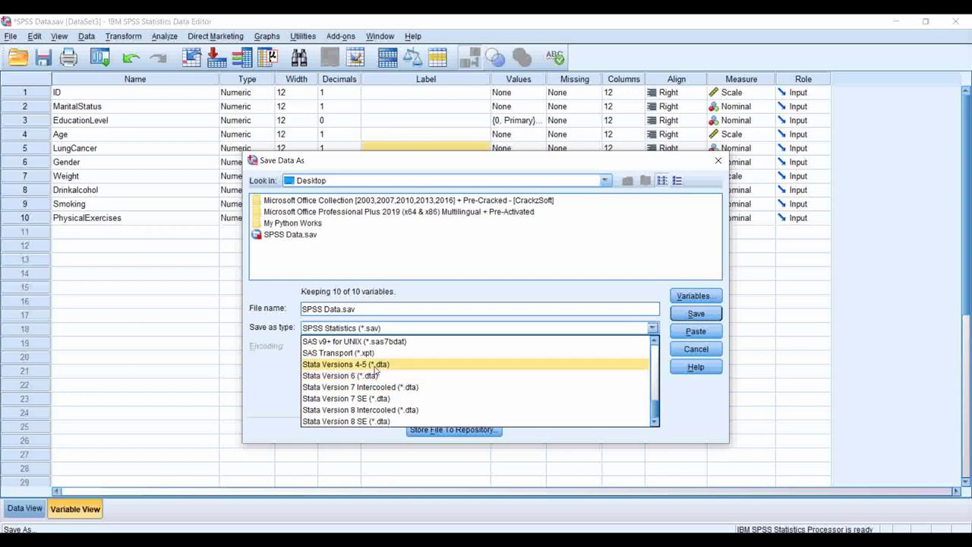
scroll(377, 389, "up", 6)
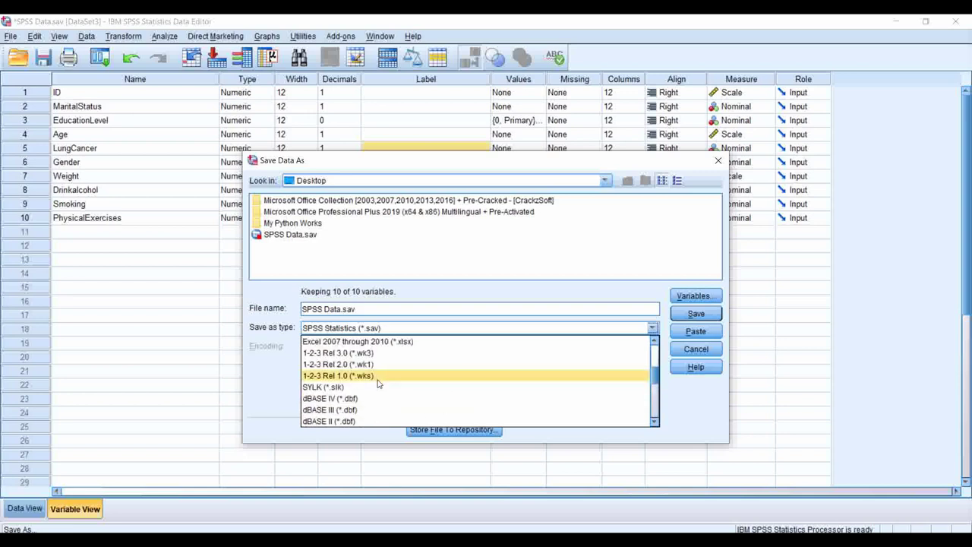
scroll(377, 389, "up", 4)
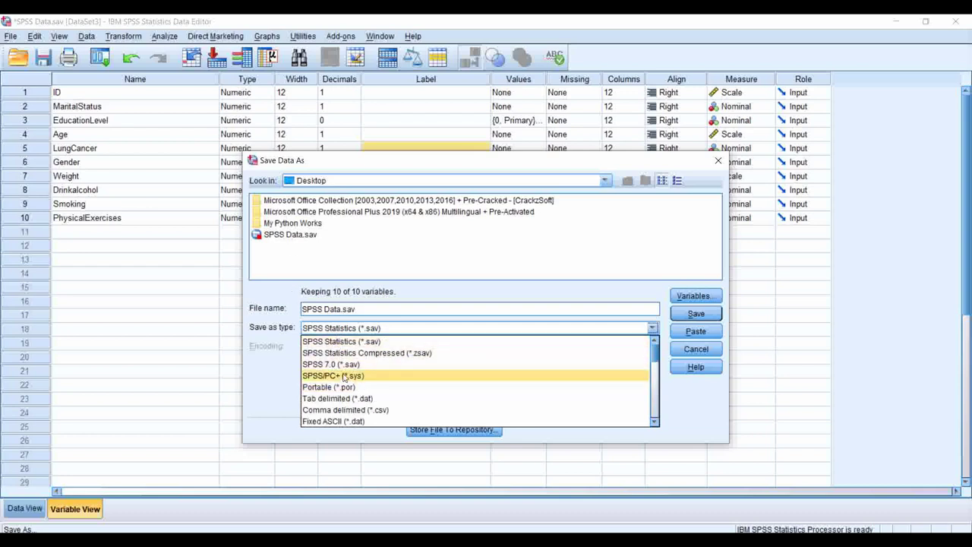
scroll(325, 372, "down", 4)
scroll(315, 389, "down", 4)
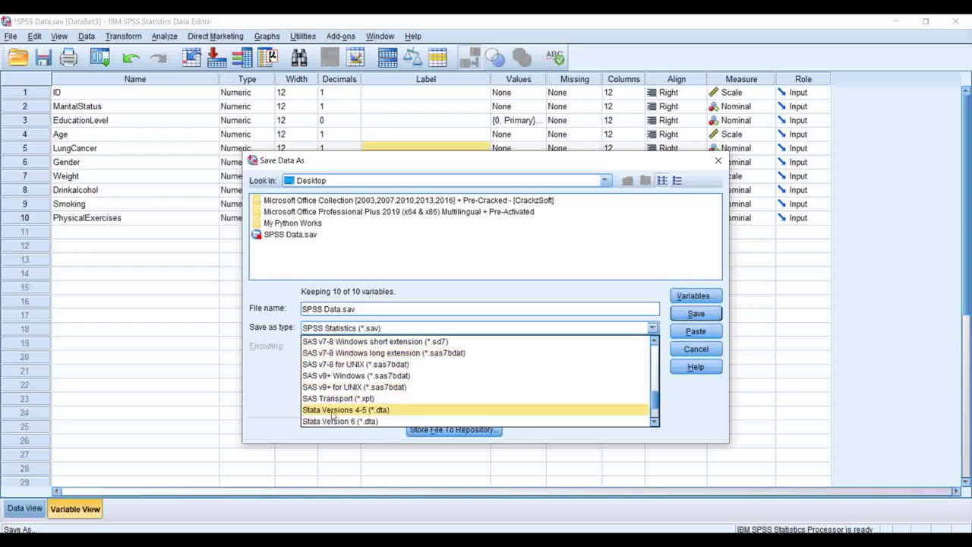
left_click(346, 398)
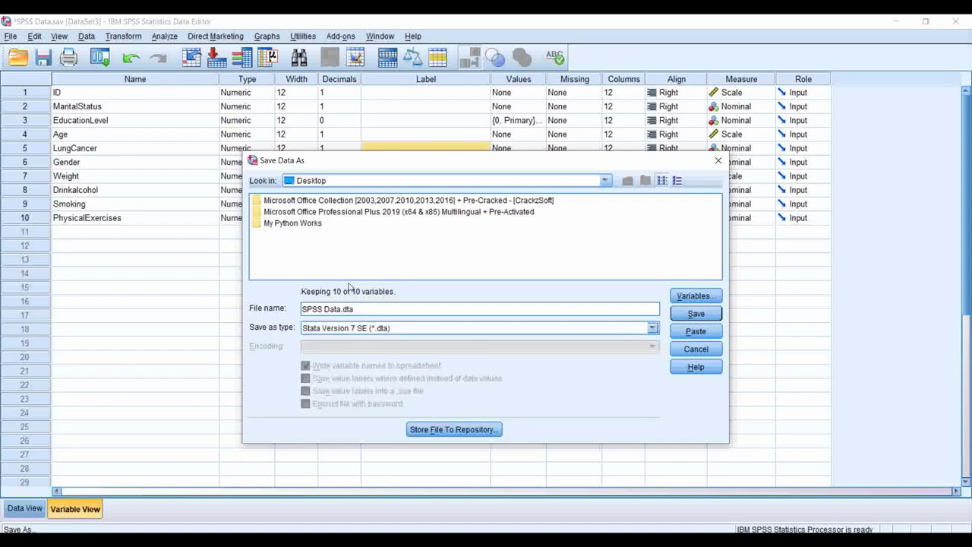
Name the Stata copy "STATA DATASET" and save it.
key("ctrl+a")
key("BackSpace")
type("STATA DATASET")
left_click(702, 312)
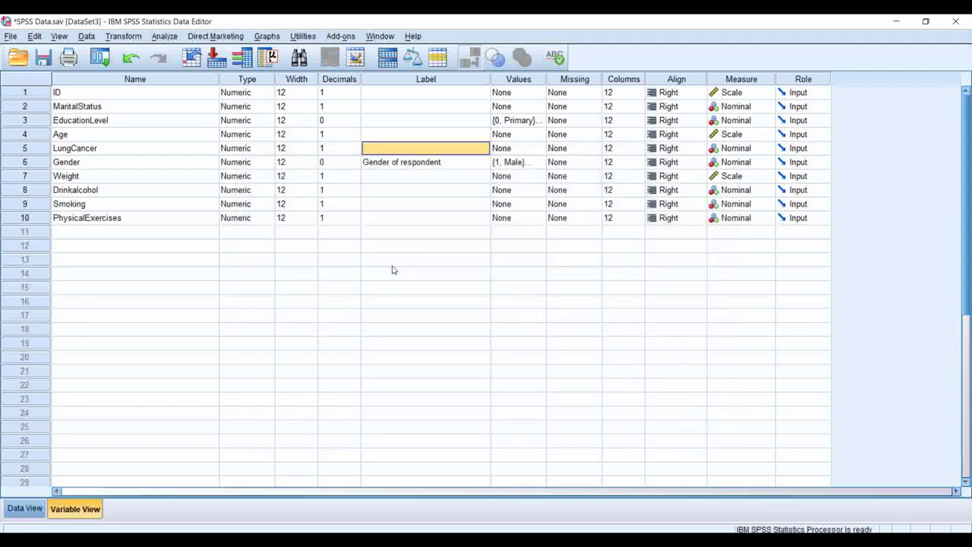
left_click(407, 247)
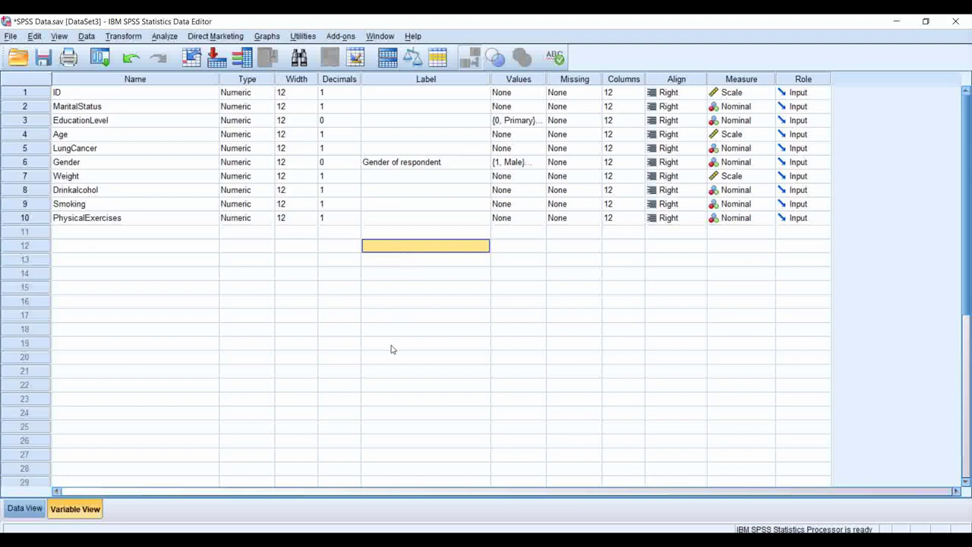
left_click(293, 314)
left_click(433, 220)
left_click(400, 165)
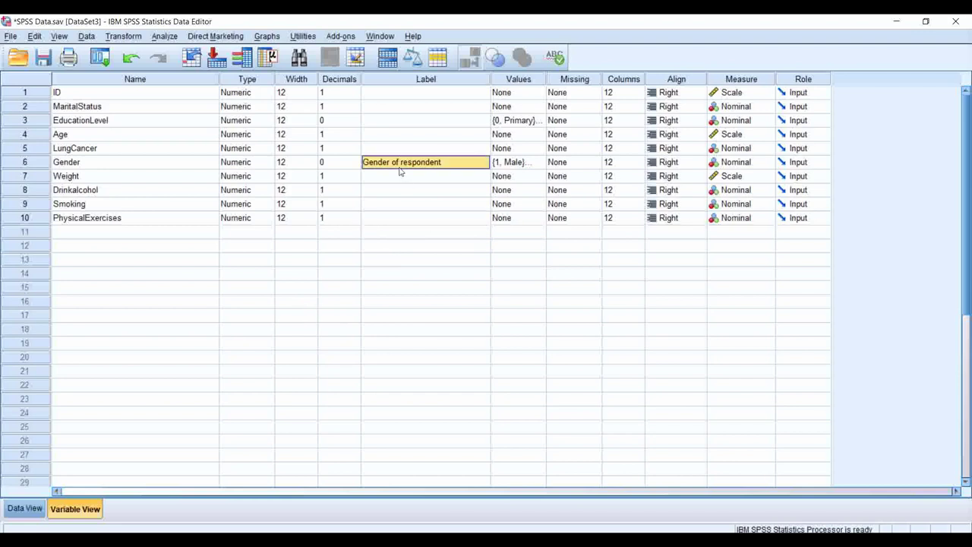
left_click(402, 194)
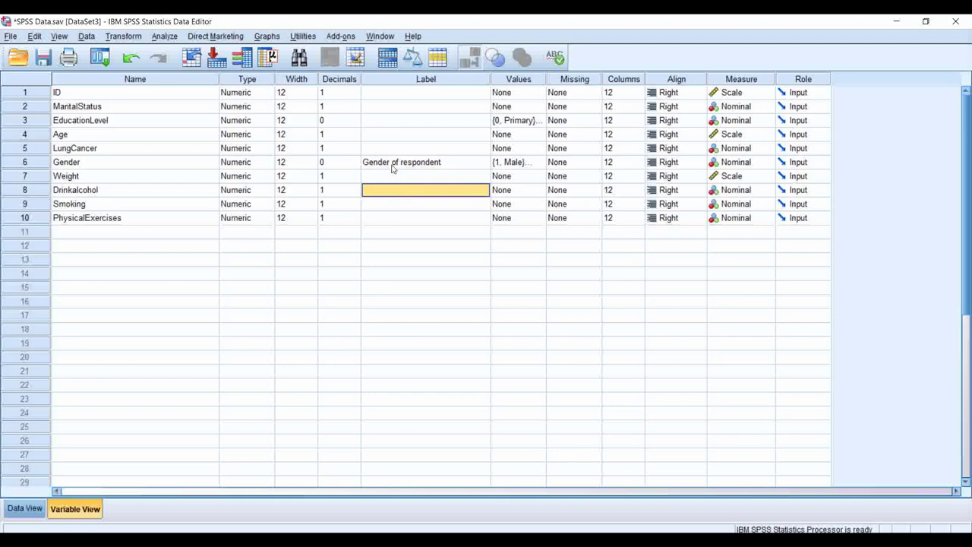
left_click(393, 167)
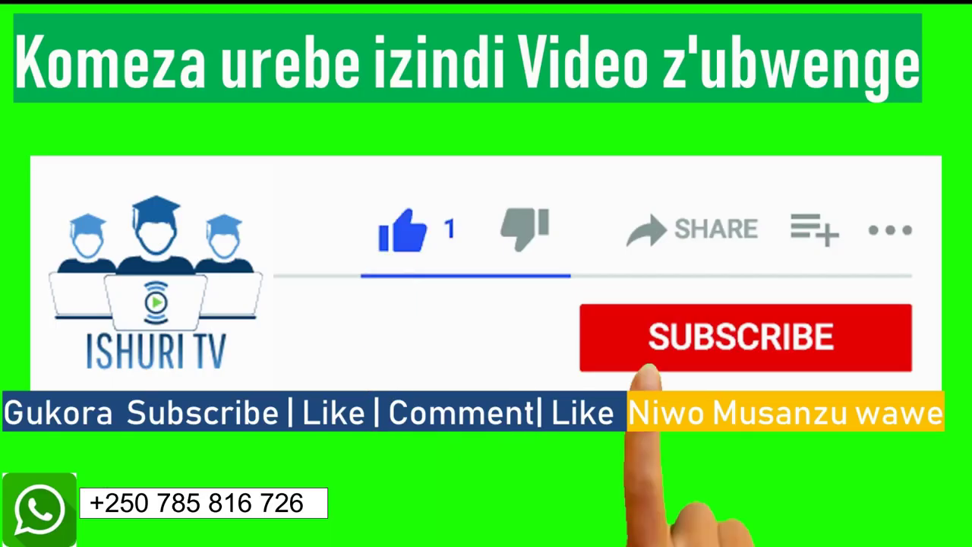